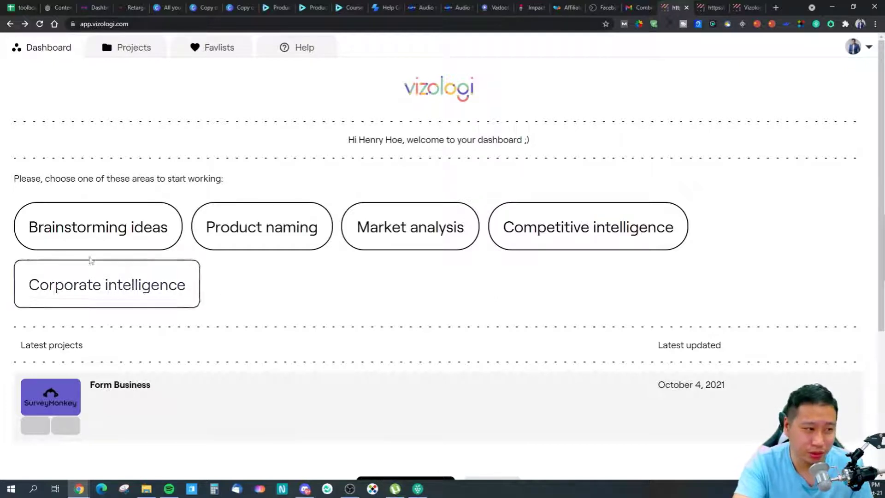
# Start a brainstorming ideas query, show the suggested keyword examples, and add "gaming console" as the first keyword.
pyautogui.click(52, 229)
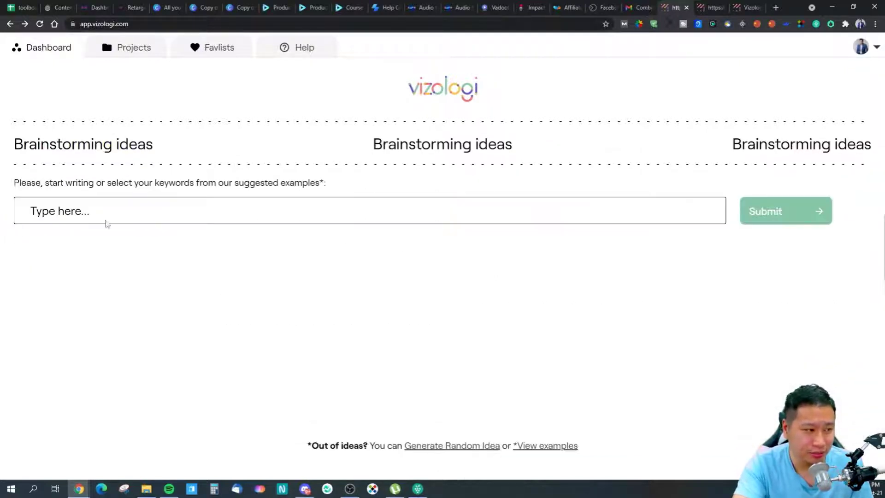
pyautogui.click(548, 446)
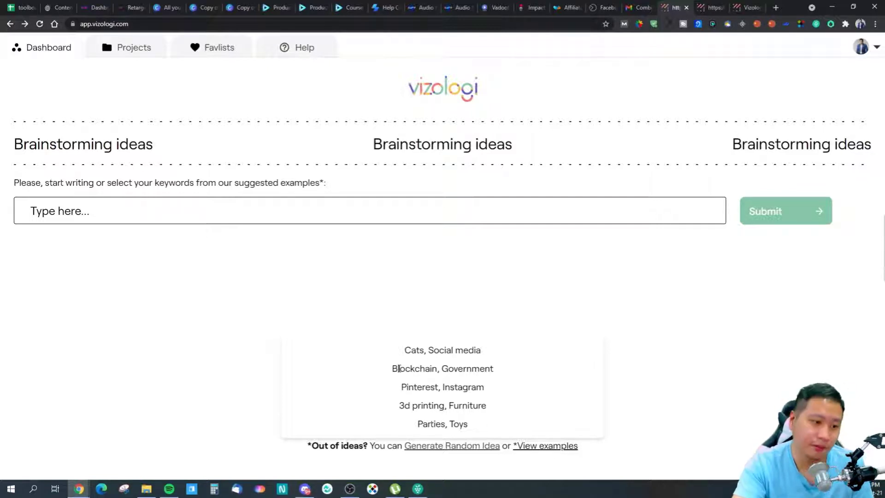
pyautogui.click(181, 209)
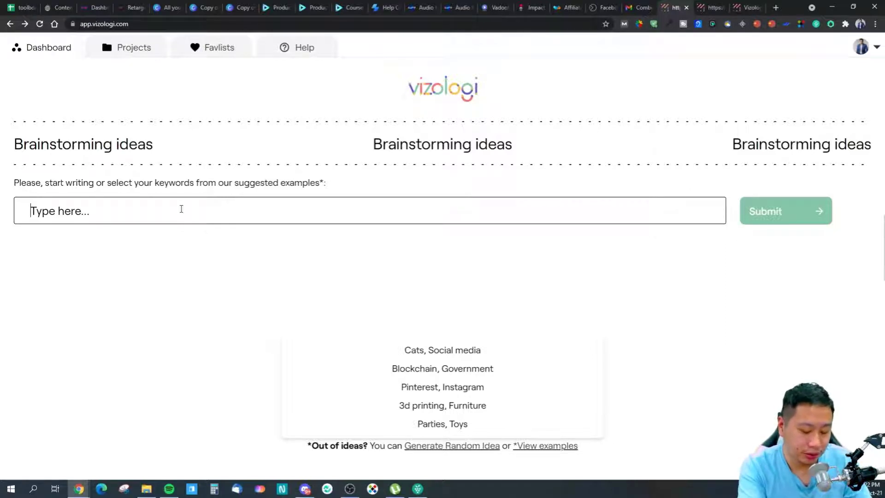
pyautogui.write('gaming console')
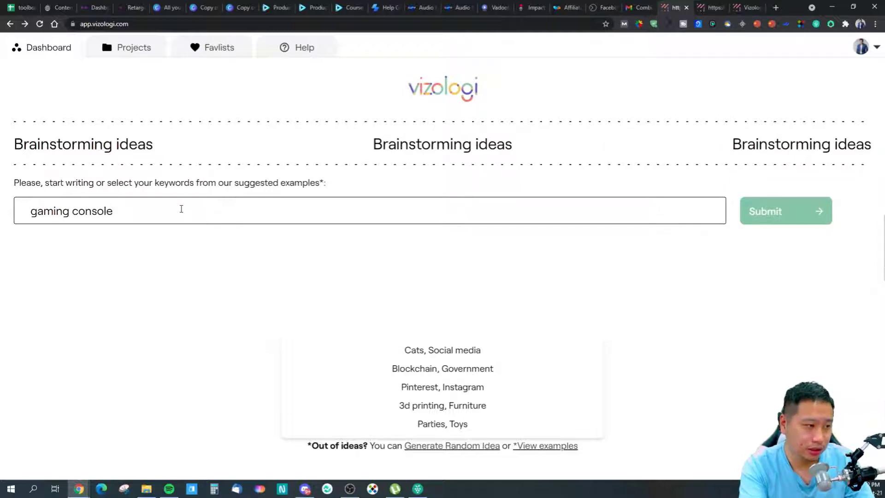
pyautogui.press('Return')
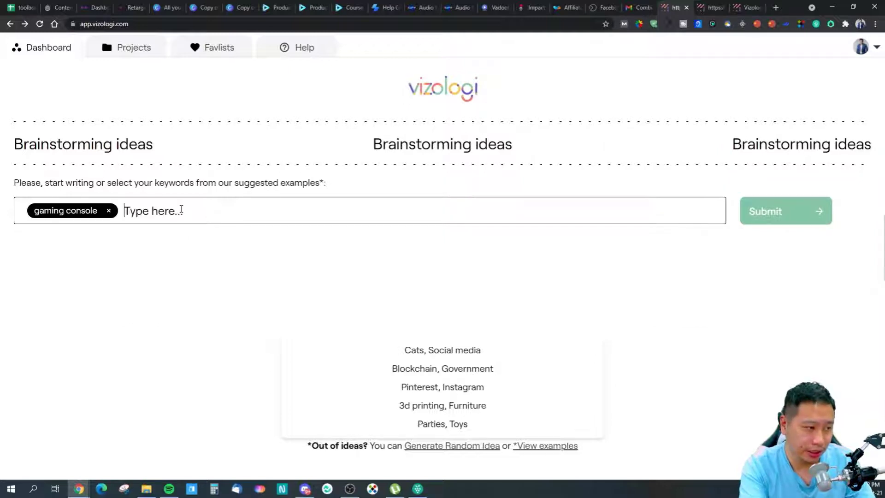
# Add "portable" as the second keyword and submit the brainstorming query.
pyautogui.write('handheld')
pyautogui.press('BackSpace')
pyautogui.press('BackSpace')
pyautogui.press('BackSpace')
pyautogui.press('BackSpace')
pyautogui.press('BackSpace')
pyautogui.press('BackSpace')
pyautogui.press('BackSpace')
pyautogui.press('BackSpace')
pyautogui.write('porta')
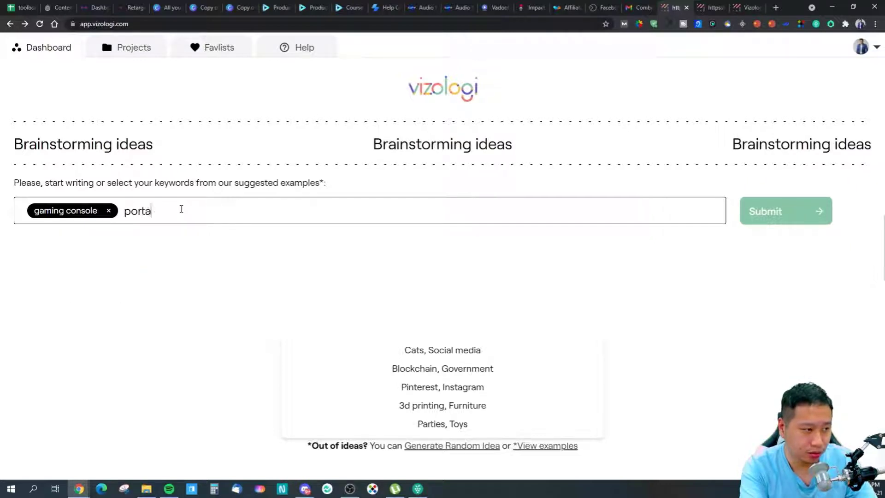
pyautogui.write('ble')
pyautogui.press('Return')
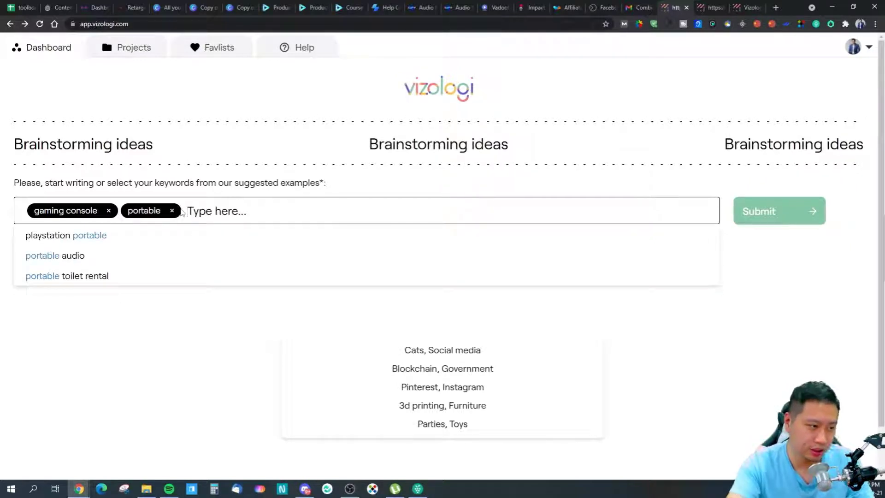
pyautogui.click(776, 211)
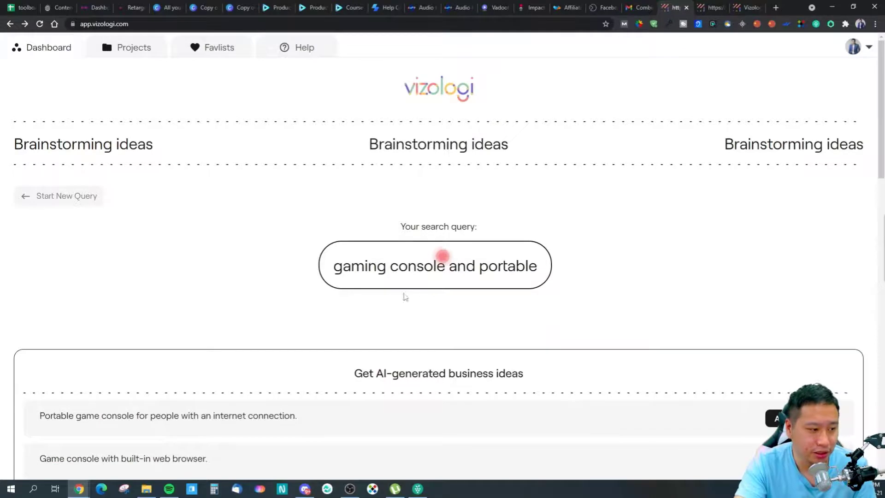
# Read through the AI-generated business ideas for the gaming console and portable query.
pyautogui.scroll(-4, 405, 297)
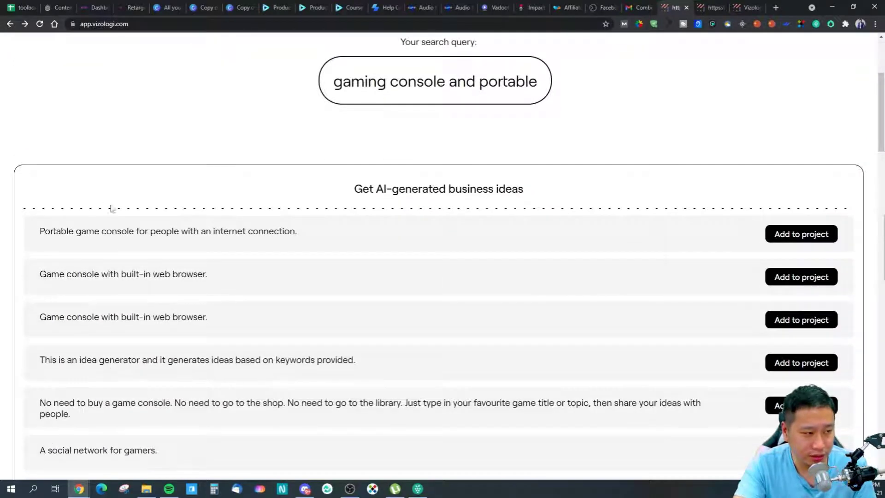
pyautogui.moveTo(181, 232); pyautogui.dragTo(277, 235)
pyautogui.click(277, 236)
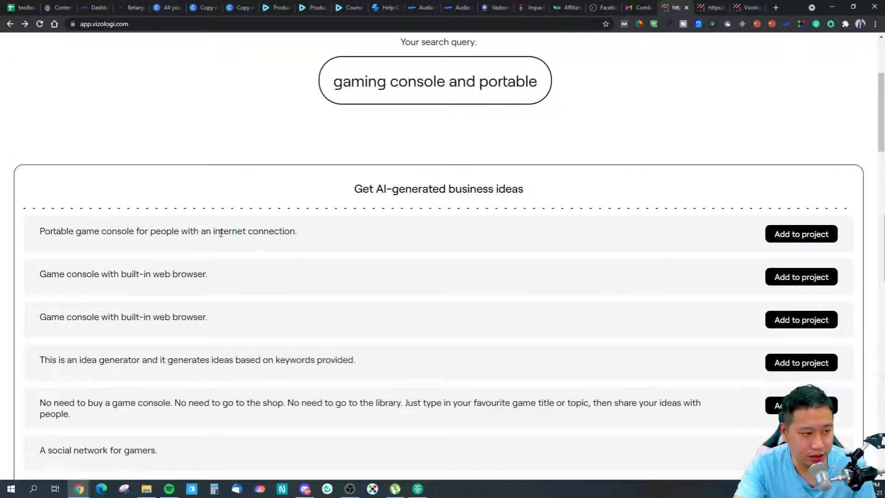
pyautogui.moveTo(222, 234); pyautogui.dragTo(336, 235)
pyautogui.scroll(-2, 170, 280)
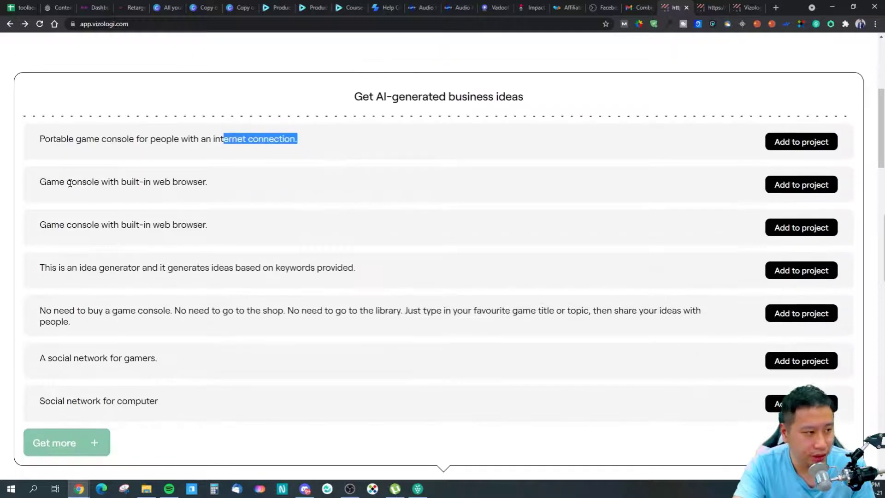
pyautogui.click(71, 185)
pyautogui.moveTo(134, 185); pyautogui.dragTo(215, 187)
pyautogui.click(215, 188)
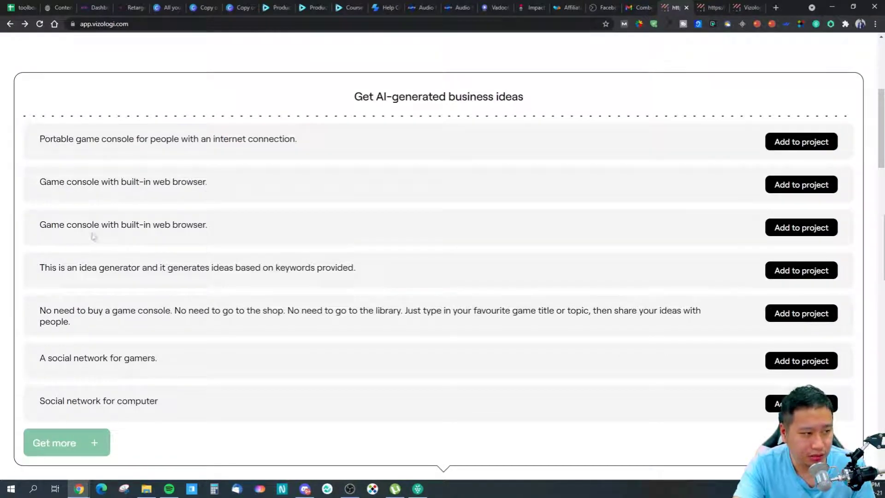
pyautogui.moveTo(41, 268); pyautogui.dragTo(169, 268)
pyautogui.click(157, 269)
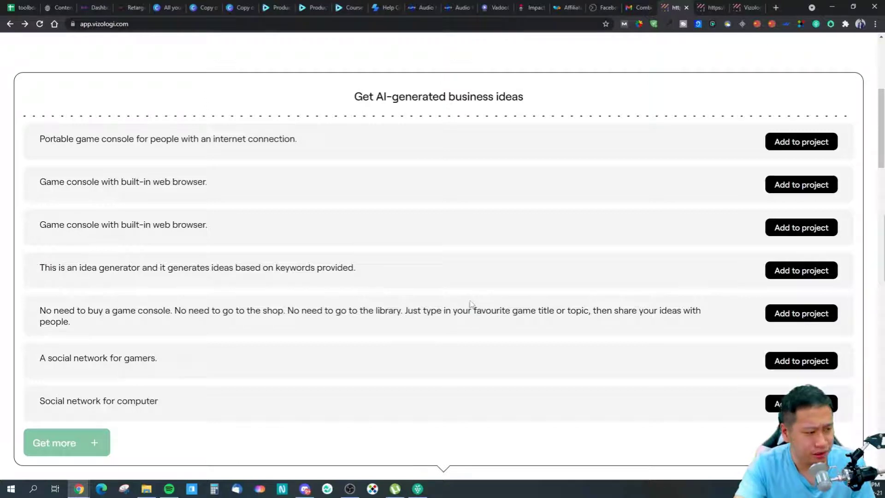
pyautogui.moveTo(70, 364); pyautogui.dragTo(40, 360)
pyautogui.click(151, 380)
pyautogui.click(134, 367)
pyautogui.moveTo(185, 361); pyautogui.dragTo(22, 354)
pyautogui.click(81, 419)
# Generate more AI business ideas and review the ones added to the list.
pyautogui.click(63, 436)
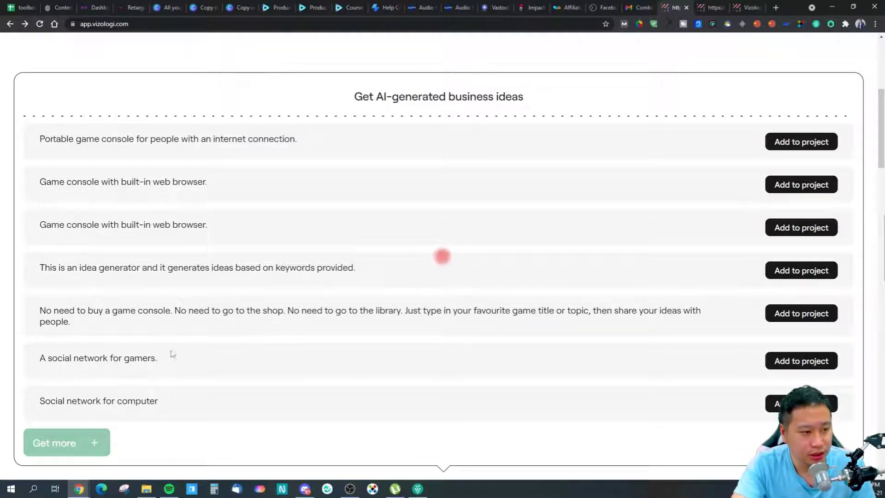
pyautogui.scroll(-2, 226, 396)
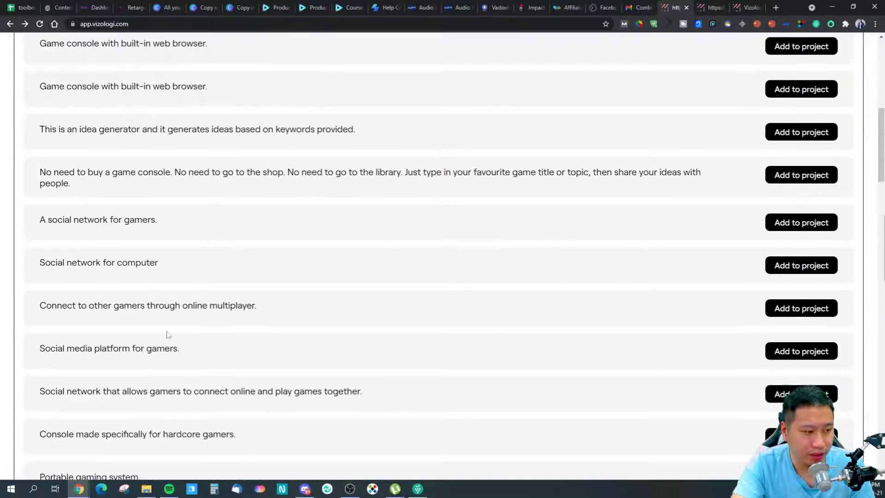
pyautogui.moveTo(39, 307); pyautogui.dragTo(226, 305)
pyautogui.click(131, 310)
pyautogui.click(270, 314)
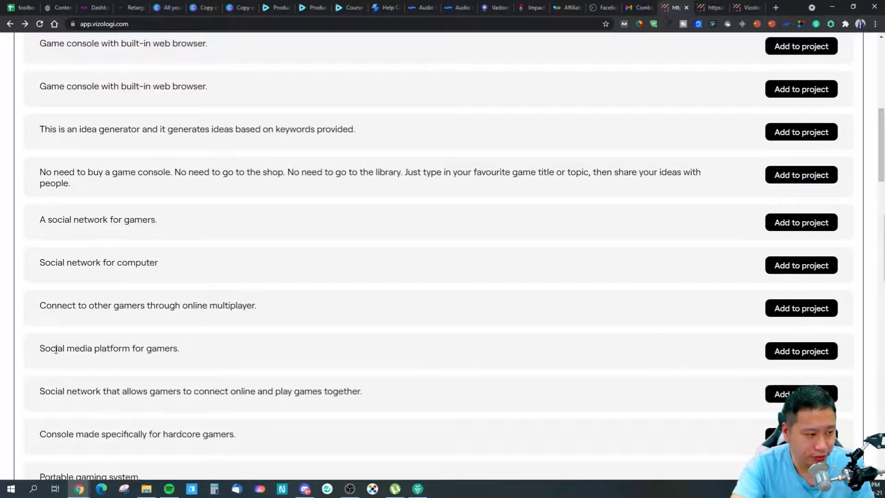
pyautogui.scroll(-1, 55, 350)
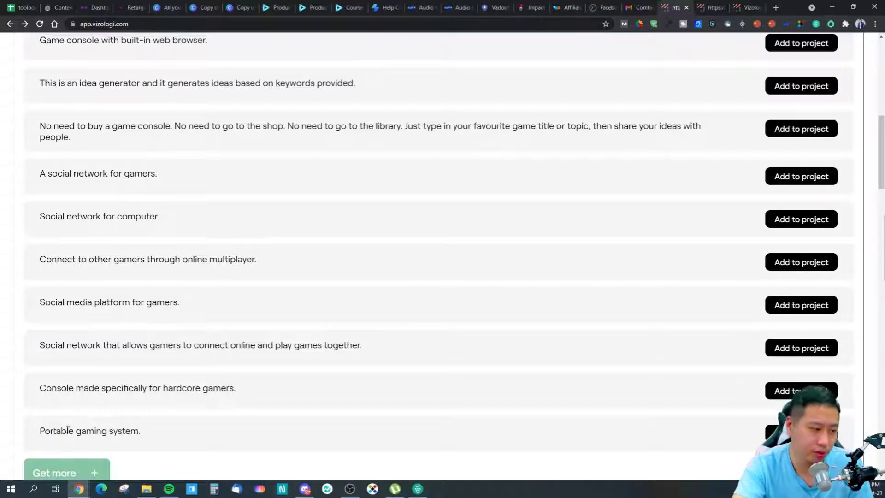
# Start adding the idea "A social network for gamers." to a new project named "Social Media Platform for Gamers".
pyautogui.scroll(2, 211, 355)
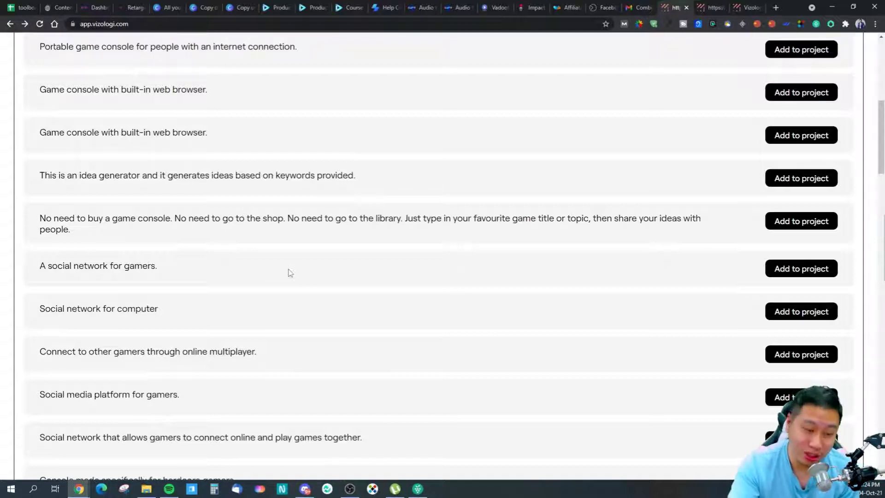
pyautogui.click(822, 271)
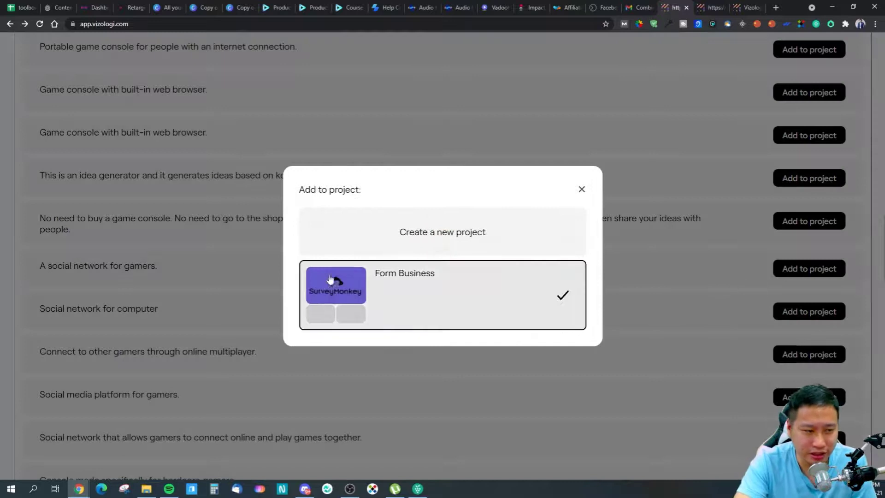
pyautogui.click(415, 231)
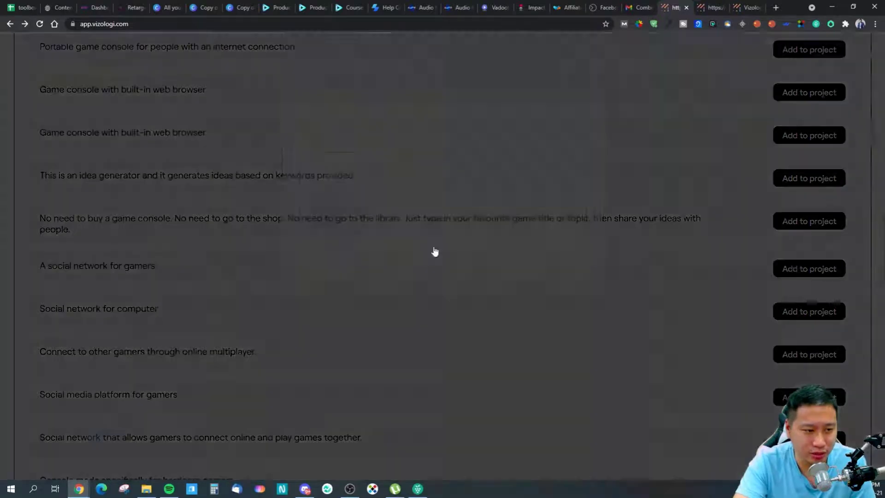
pyautogui.click(356, 199)
pyautogui.write('S')
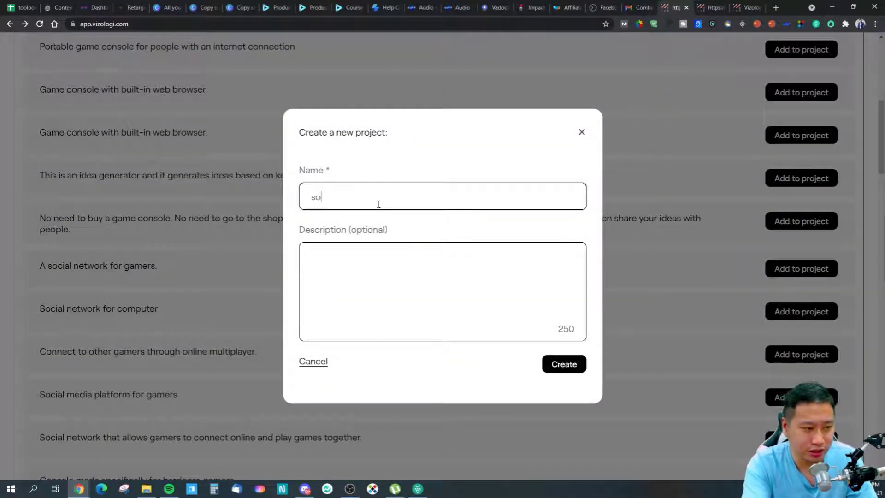
pyautogui.write('ocial Media ')
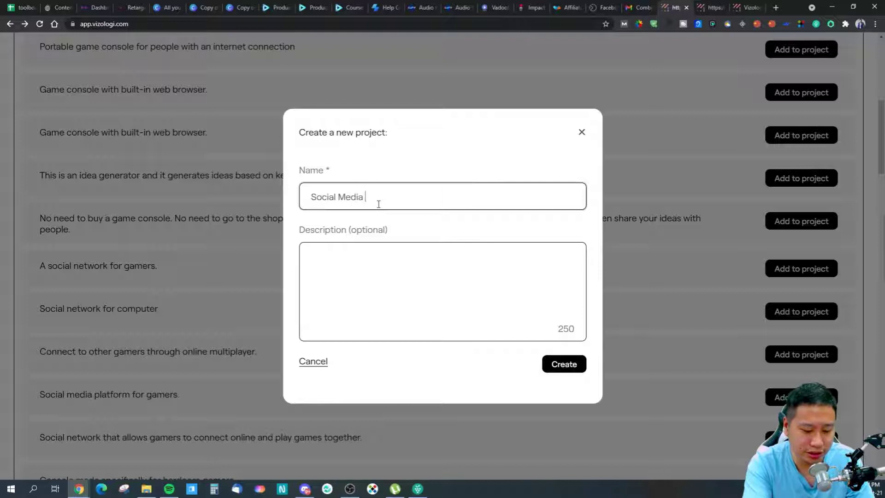
pyautogui.write('Platform for Gamers')
# Create the project with the description "Connect your gaming profiles to this social media network so you can show off your achievements.".
pyautogui.press('Tab')
pyautogui.write('Connect y')
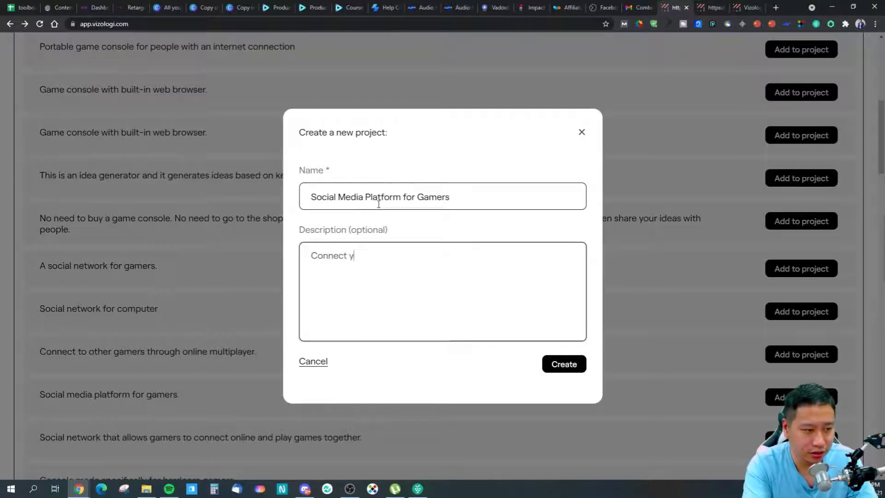
pyautogui.write('our gaming profiles ')
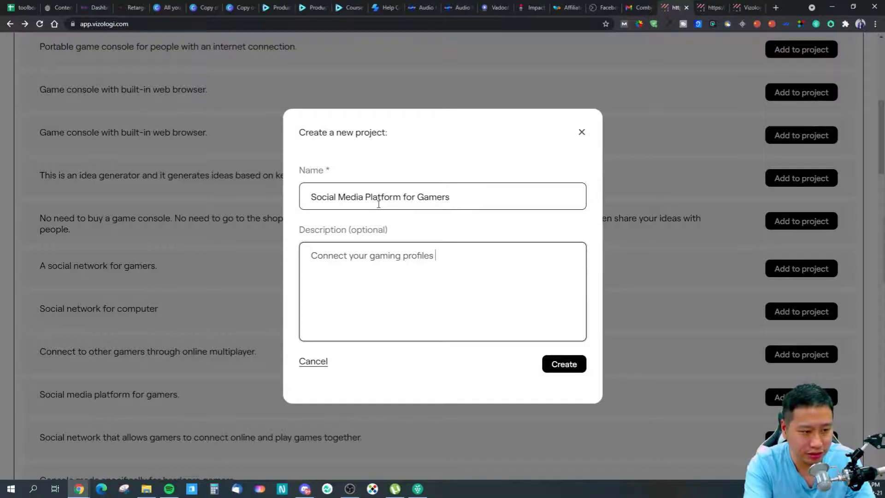
pyautogui.write('to thi')
pyautogui.press('BackSpace')
pyautogui.press('BackSpace')
pyautogui.press('BackSpace')
pyautogui.write('this social media network so you can ch')
pyautogui.press('BackSpace')
pyautogui.press('BackSpace')
pyautogui.write('show off your a')
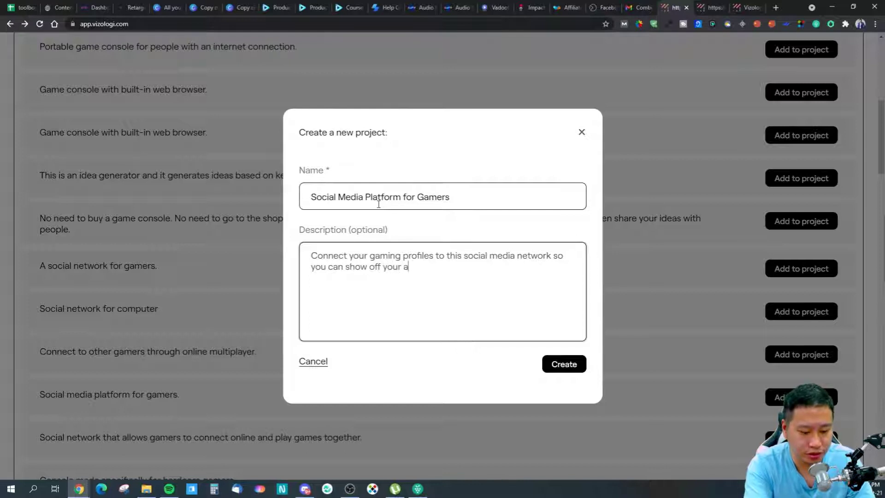
pyautogui.write('chievements.')
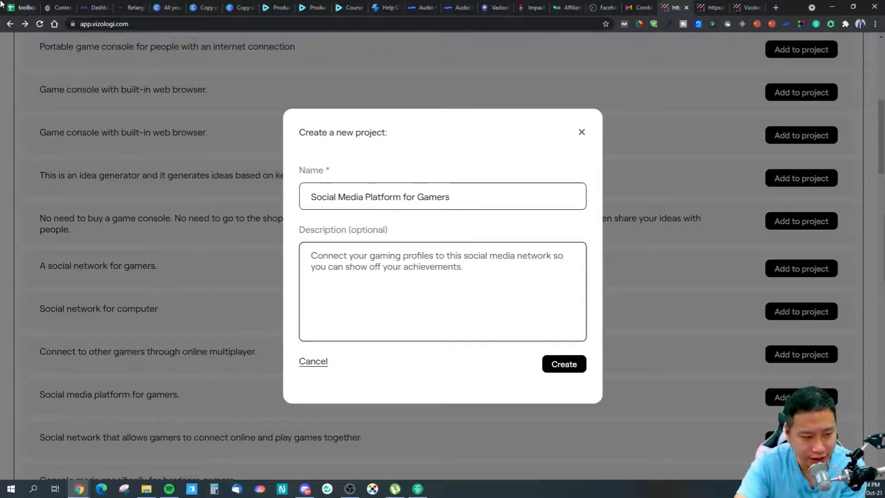
pyautogui.click(566, 364)
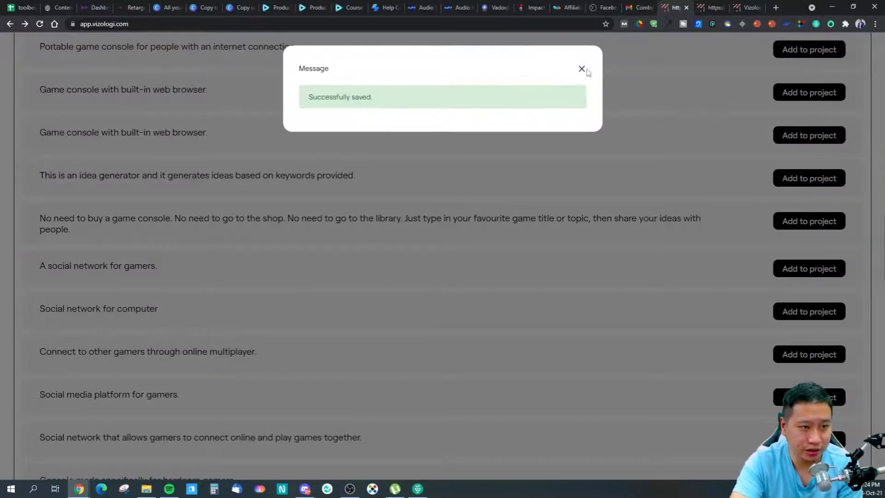
pyautogui.click(581, 69)
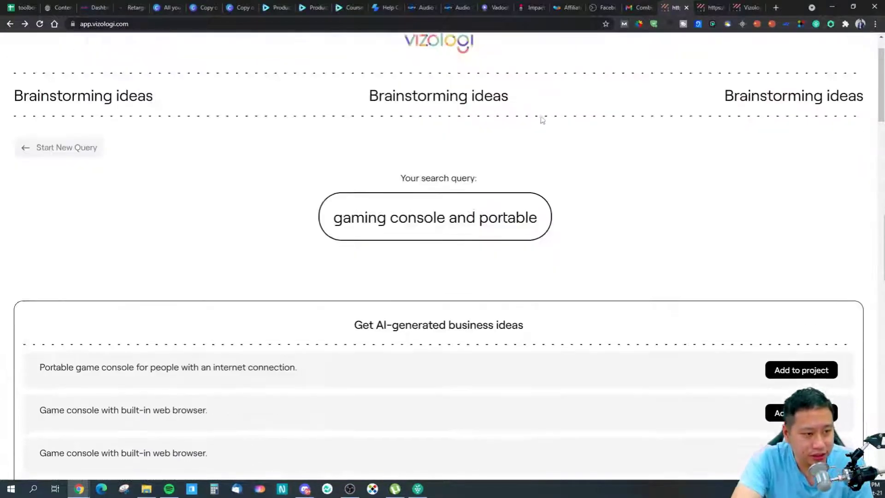
# Add PS3 from the recommended companies to the Social Media Platform for Gamers project.
pyautogui.scroll(-10, 817, 298)
pyautogui.scroll(-9, 818, 299)
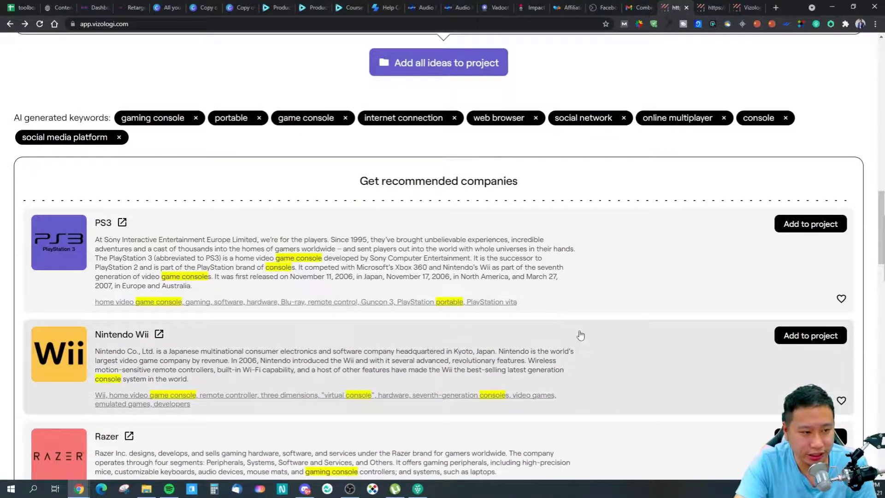
pyautogui.scroll(-3, 579, 336)
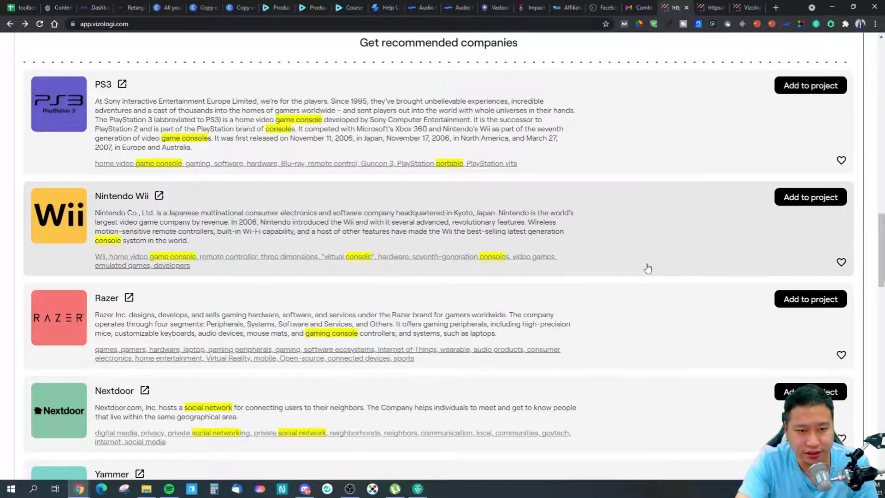
pyautogui.scroll(3, 648, 266)
pyautogui.click(807, 226)
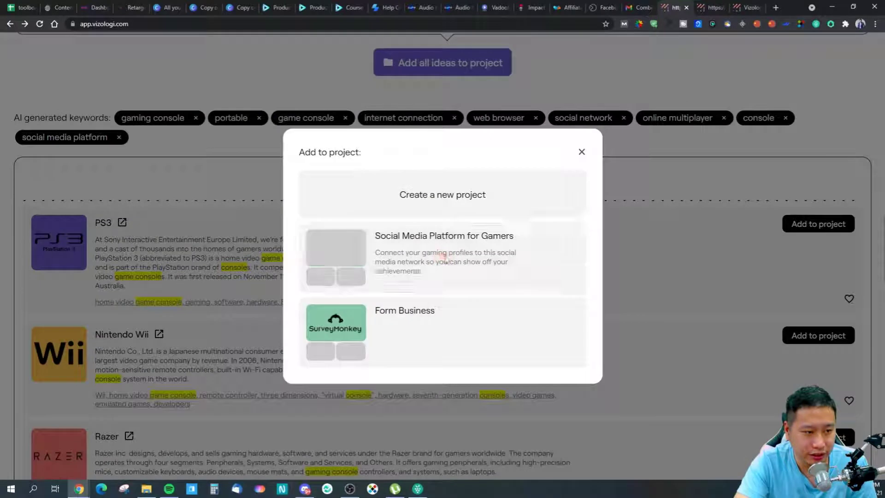
pyautogui.click(491, 230)
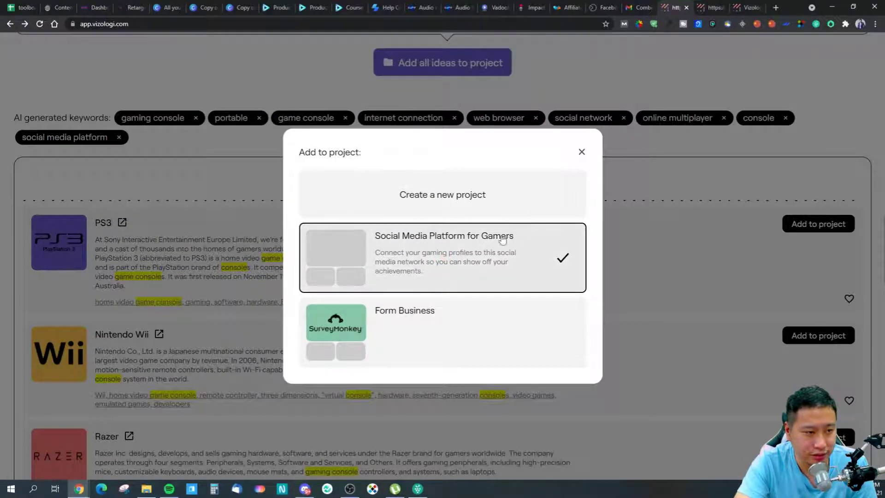
pyautogui.tripleClick(433, 277)
pyautogui.click(350, 254)
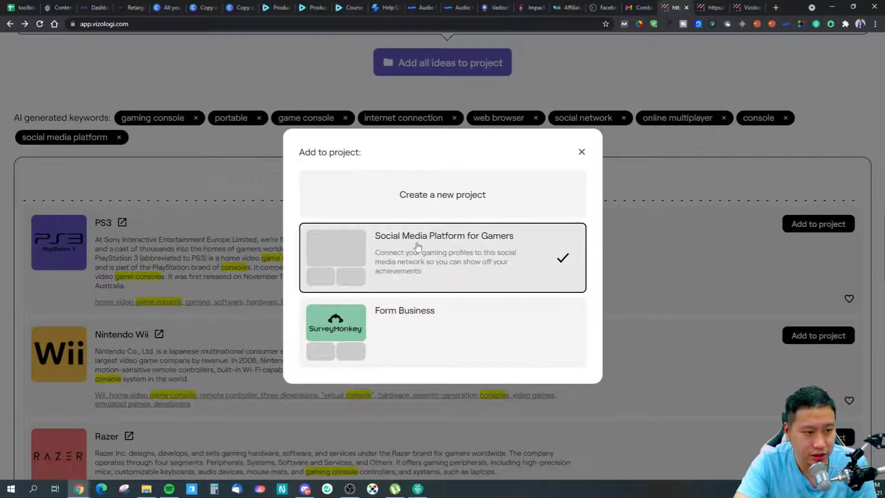
pyautogui.click(444, 318)
pyautogui.click(523, 269)
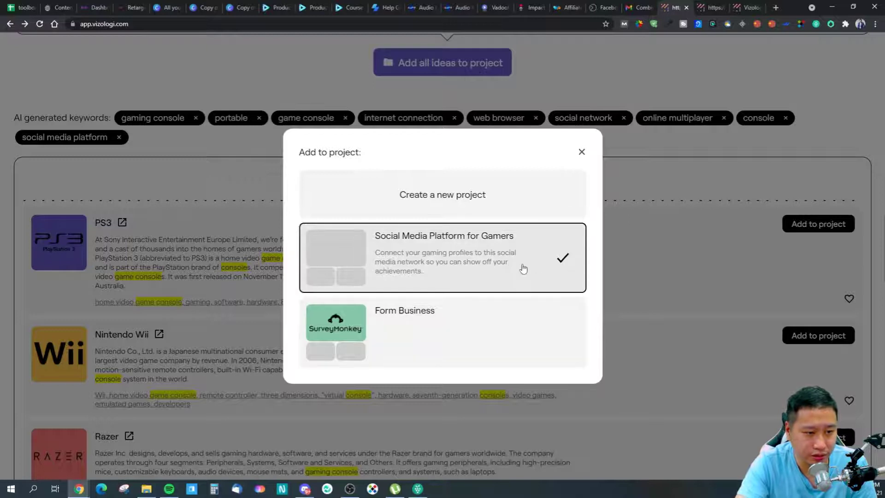
pyautogui.click(582, 153)
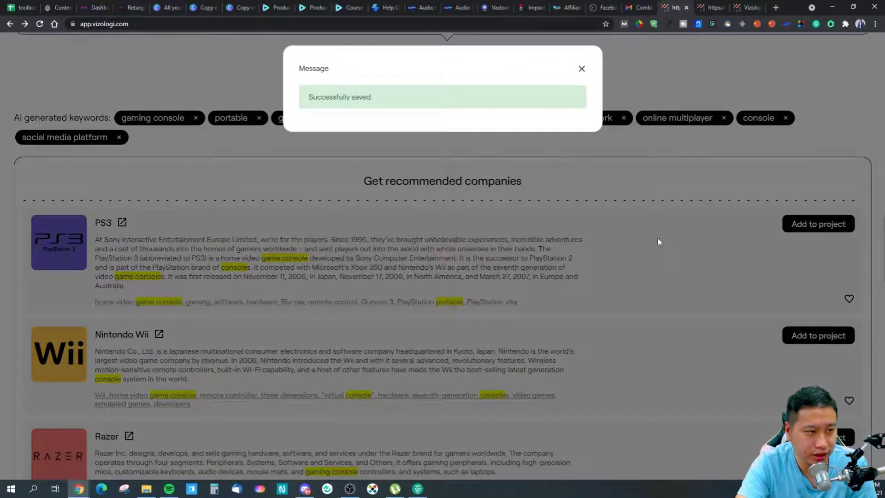
# Add Nintendo Wii from the recommended companies to the Social Media Platform for Gamers project.
pyautogui.click(580, 69)
pyautogui.scroll(-2, 830, 249)
pyautogui.click(799, 254)
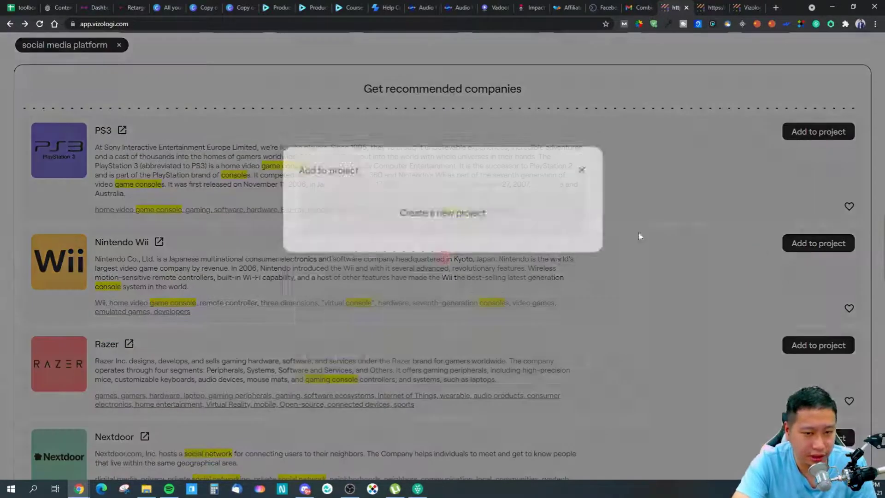
pyautogui.click(635, 211)
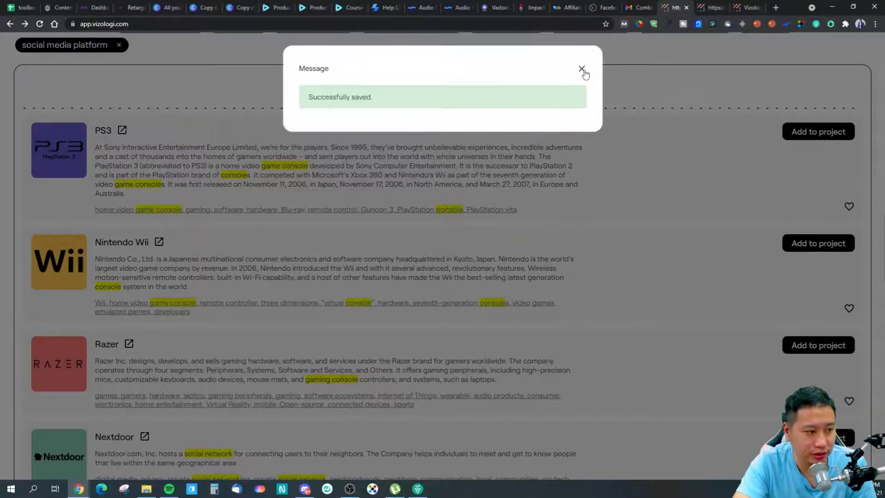
pyautogui.click(583, 70)
# Add Razer from the recommended companies to the Social Media Platform for Gamers project.
pyautogui.scroll(-3, 747, 270)
pyautogui.click(810, 206)
pyautogui.click(443, 254)
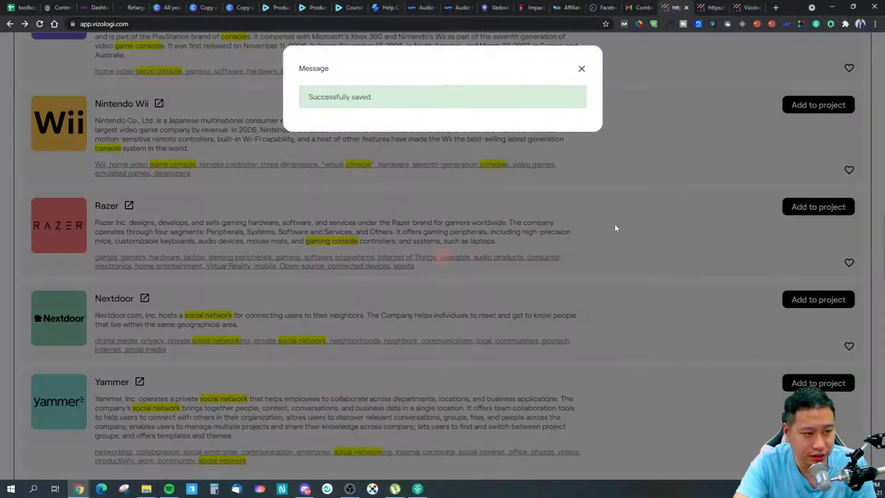
# Look through the rest of the recommended companies and their descriptions, down to the end of the list.
pyautogui.scroll(-1, 678, 382)
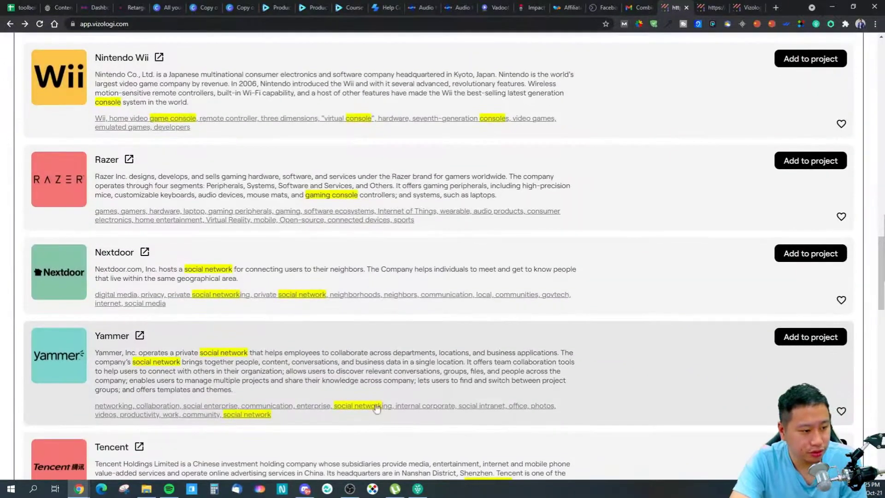
pyautogui.scroll(-3, 253, 360)
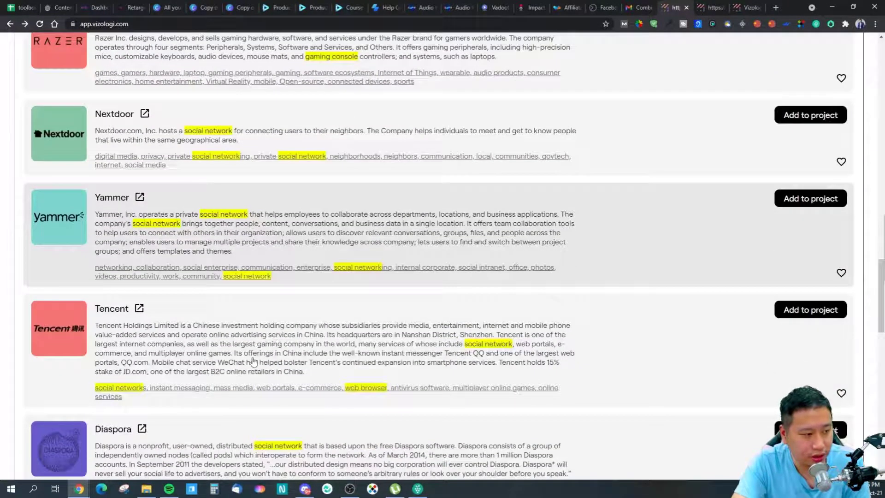
pyautogui.scroll(-4, 253, 361)
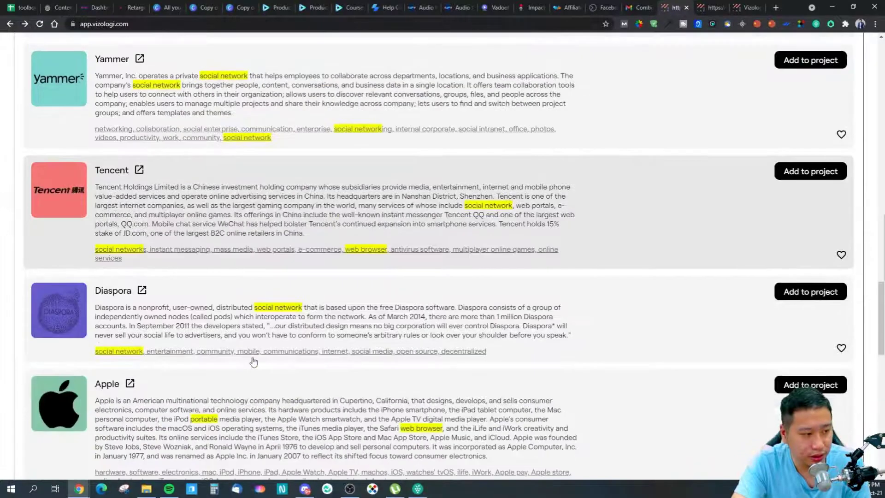
pyautogui.scroll(-3, 251, 360)
pyautogui.scroll(-3, 248, 359)
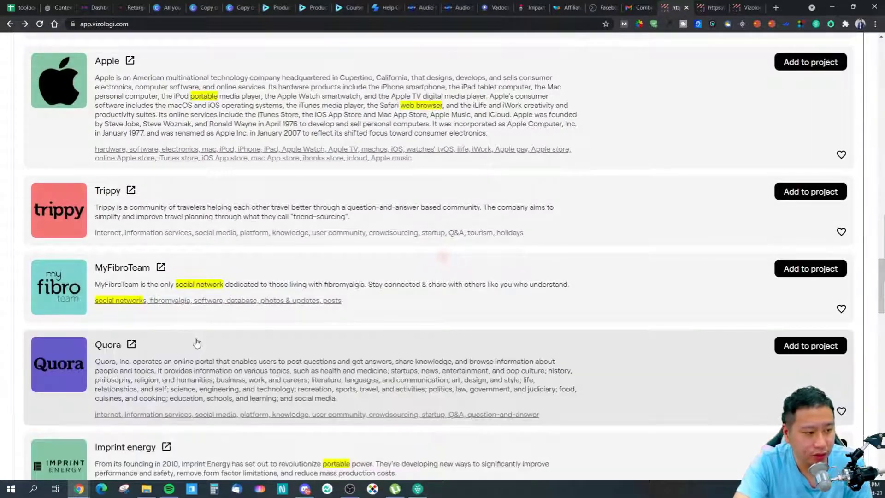
pyautogui.scroll(-4, 196, 344)
pyautogui.scroll(-3, 198, 341)
pyautogui.scroll(-10, 292, 358)
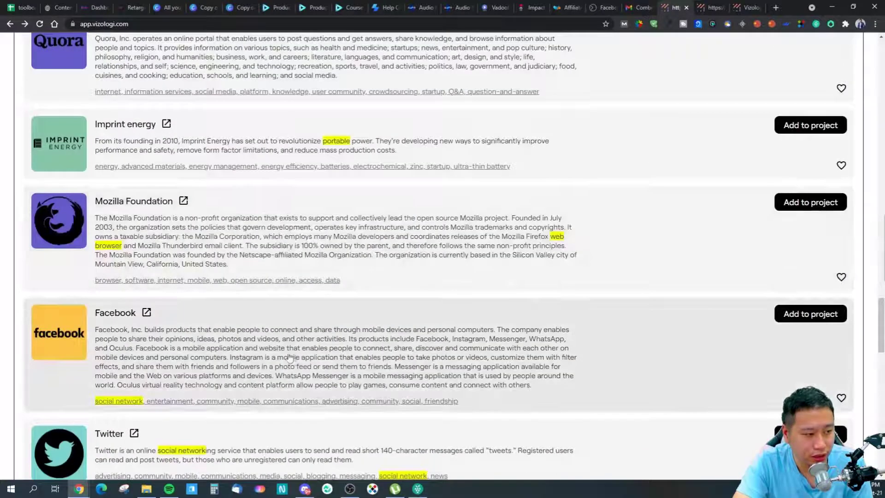
pyautogui.scroll(-4, 289, 358)
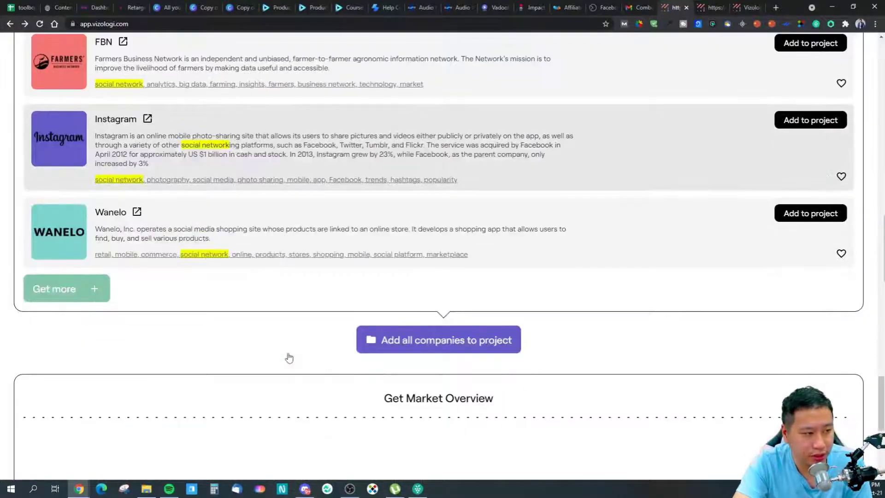
pyautogui.scroll(5, 289, 361)
pyautogui.scroll(-4, 184, 387)
# Load more recommended companies and review the ones added to the list.
pyautogui.click(67, 334)
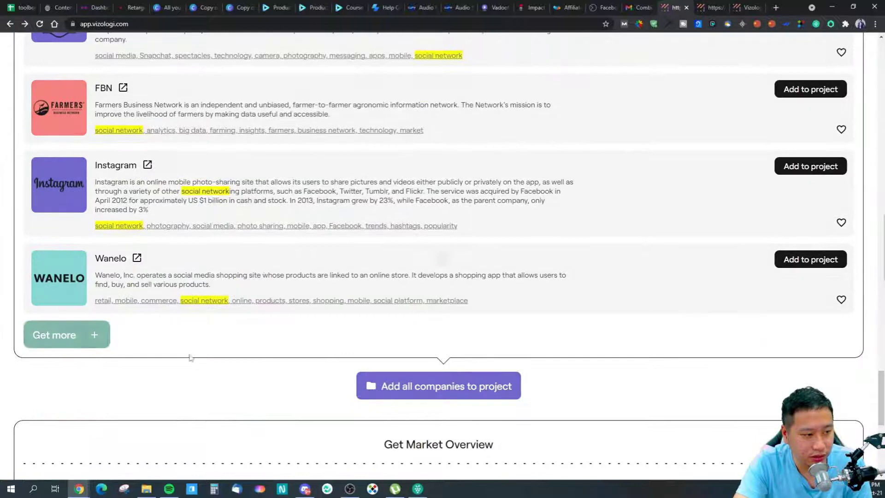
pyautogui.scroll(-4, 268, 364)
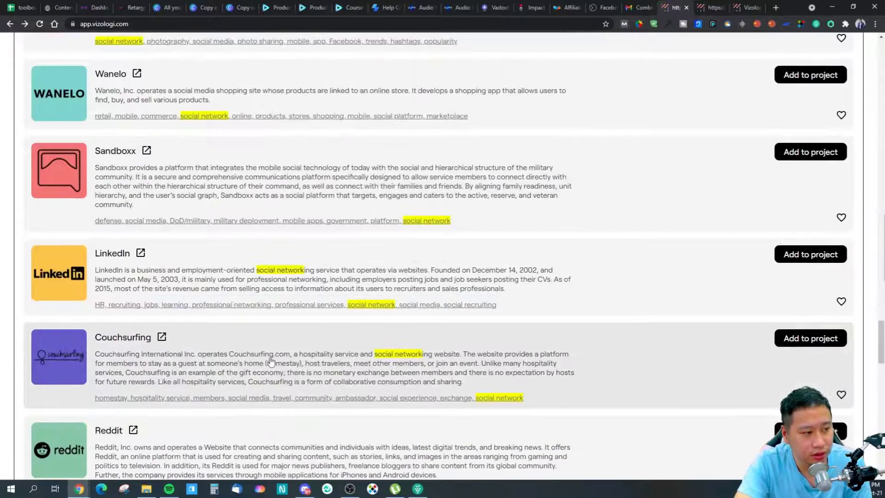
pyautogui.scroll(-12, 367, 303)
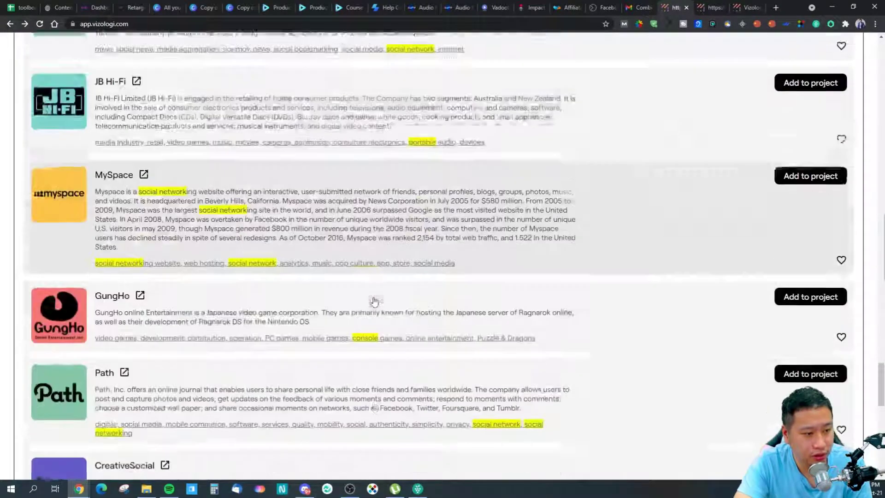
pyautogui.moveTo(878, 398)
pyautogui.mouseDown()
pyautogui.moveTo(878, 420)
pyautogui.moveTo(877, 413)
pyautogui.mouseUp()
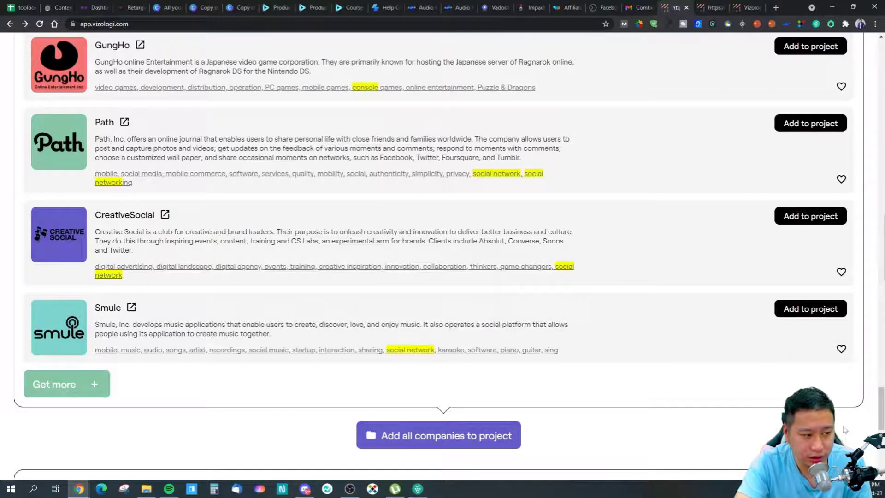
# Examine the market overview graph, looking at its patterns, sectors, categories and the cluster of social network companies.
pyautogui.scroll(-10, 876, 412)
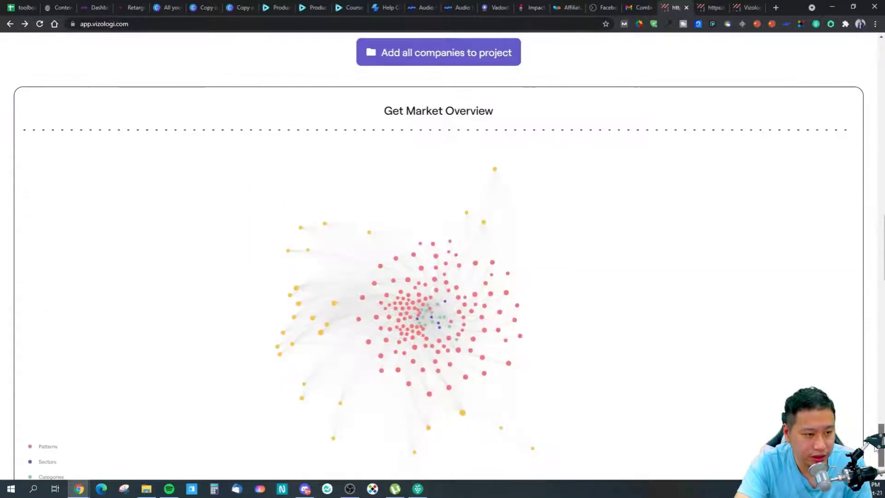
pyautogui.scroll(5, 401, 323)
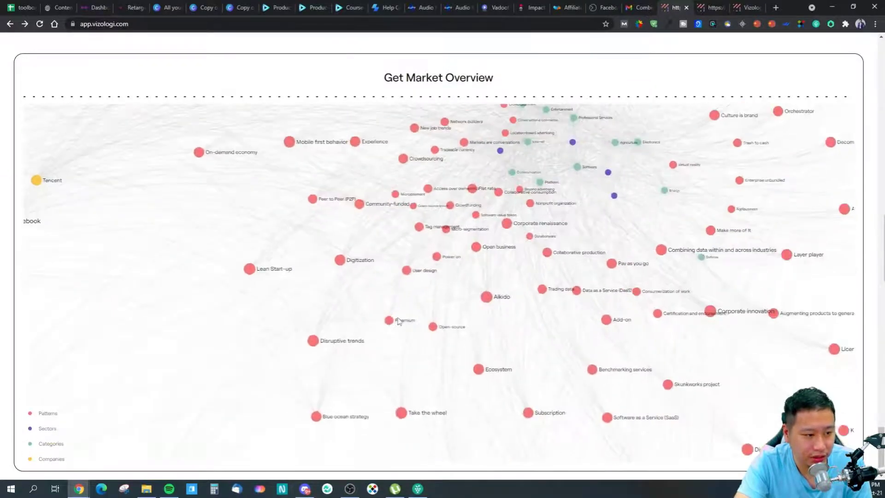
pyautogui.scroll(-2, 536, 317)
pyautogui.scroll(5, 516, 322)
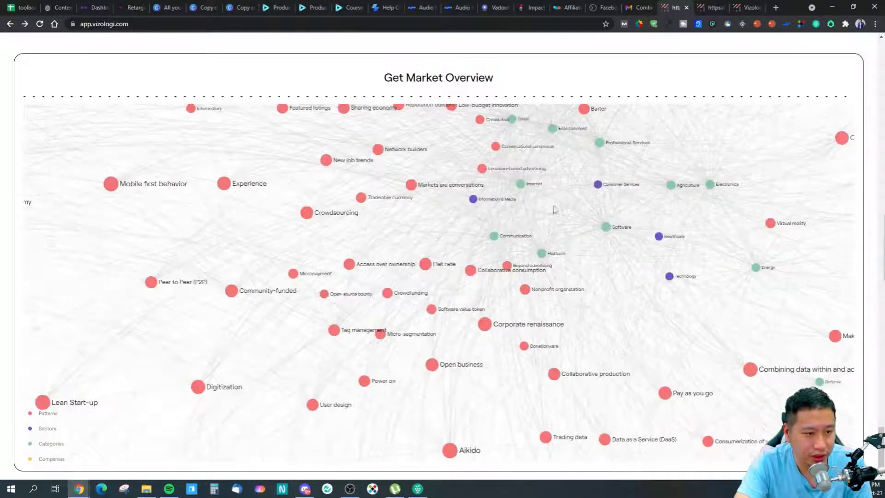
pyautogui.scroll(-5, 513, 326)
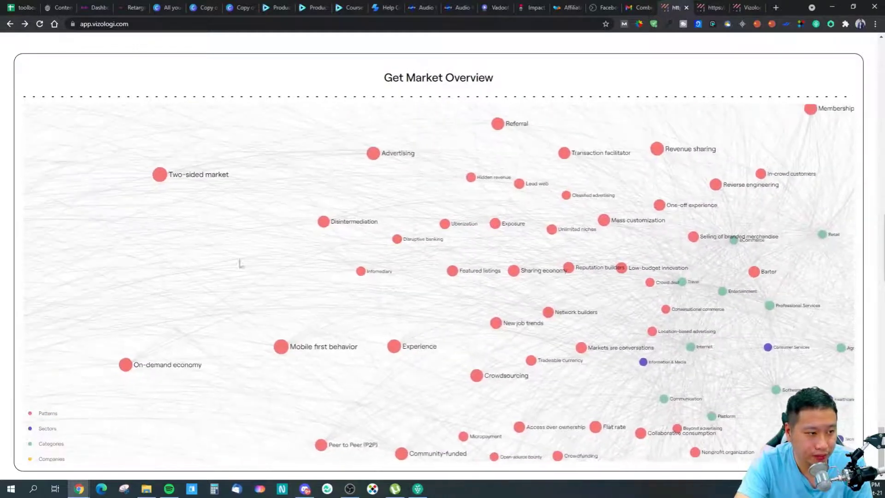
pyautogui.scroll(-3, 188, 341)
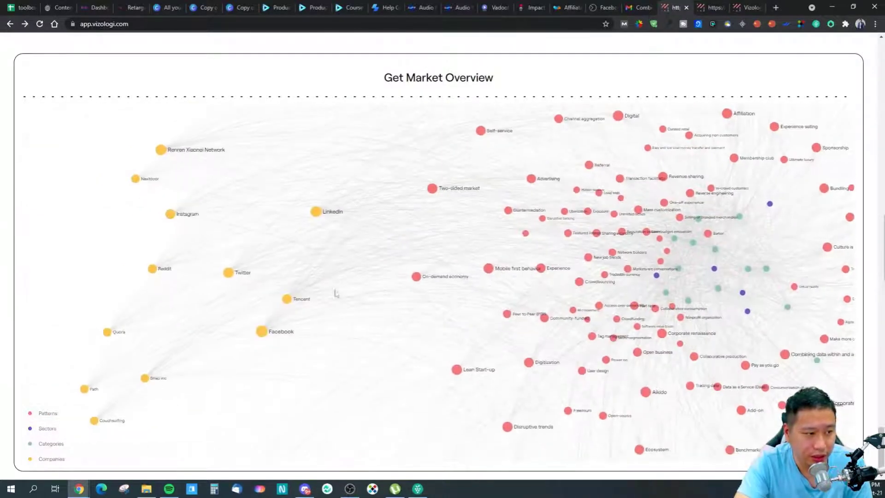
pyautogui.scroll(-3, 336, 293)
pyautogui.scroll(-2, 290, 361)
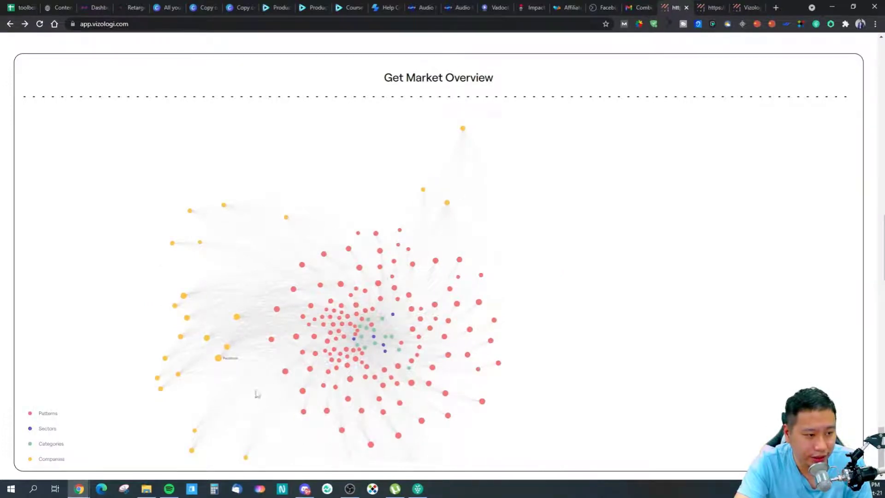
pyautogui.scroll(3, 286, 361)
pyautogui.scroll(2, 248, 345)
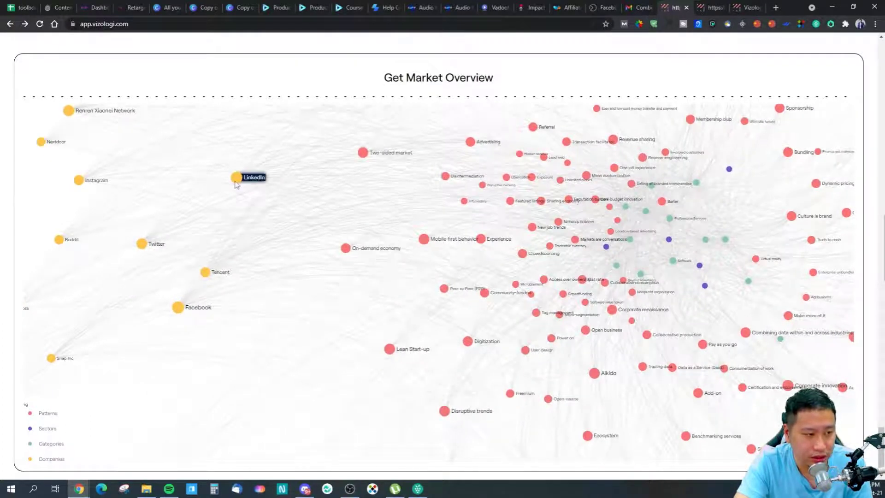
pyautogui.scroll(5, 322, 355)
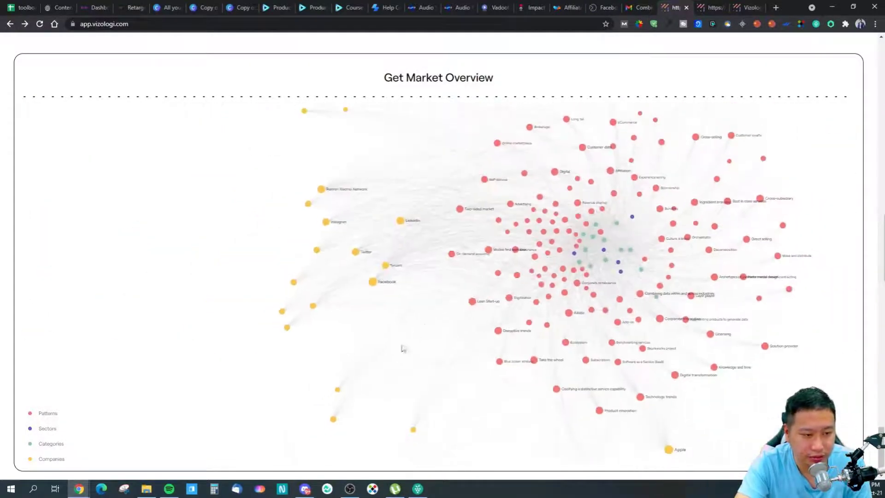
# Locate Apple in the market overview graph and open its company details.
pyautogui.moveTo(583, 447); pyautogui.dragTo(549, 392)
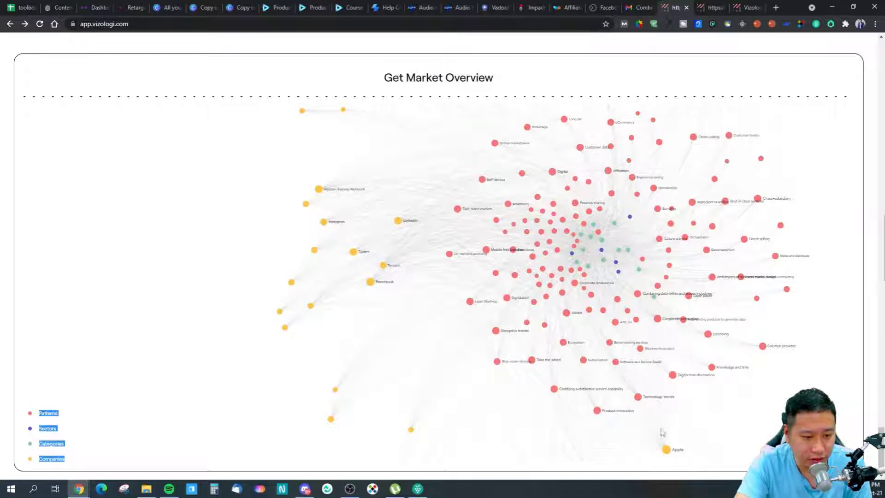
pyautogui.scroll(3, 662, 432)
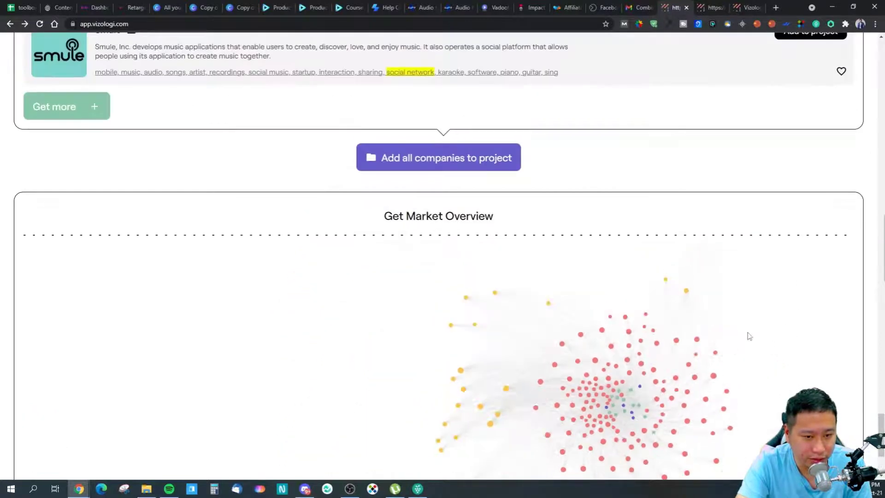
pyautogui.scroll(-3, 869, 361)
pyautogui.scroll(3, 668, 376)
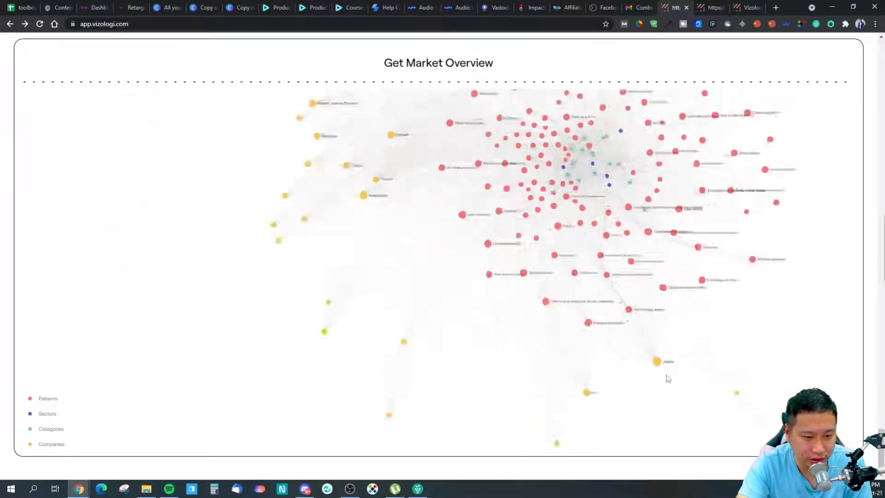
pyautogui.scroll(3, 650, 368)
pyautogui.scroll(-4, 609, 349)
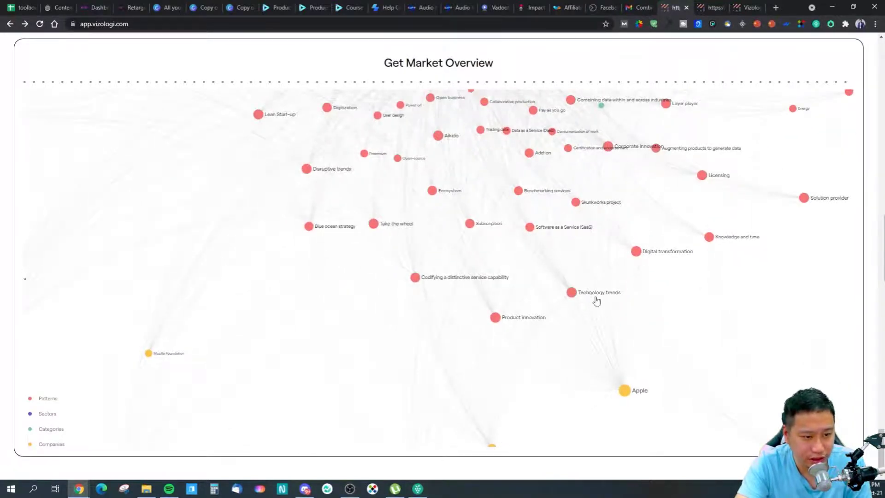
pyautogui.click(624, 393)
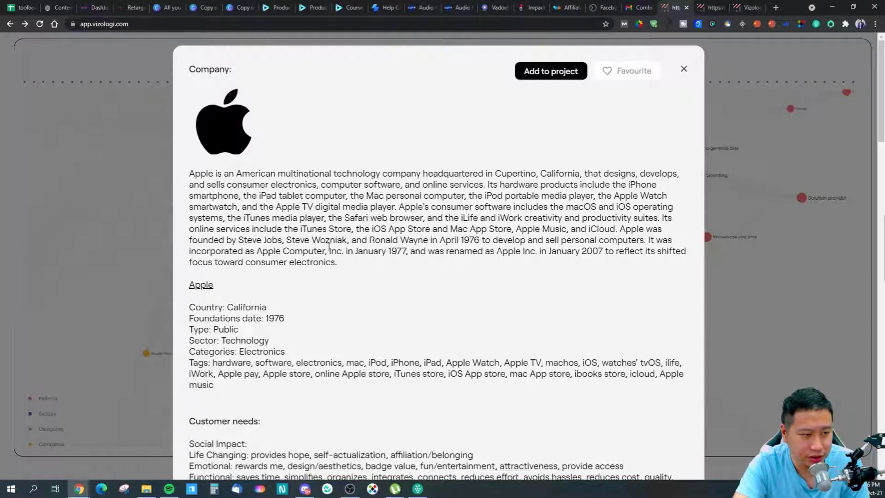
# Read Apple's company description and its country, foundation date, type and sector.
pyautogui.doubleClick(431, 240)
pyautogui.click(455, 261)
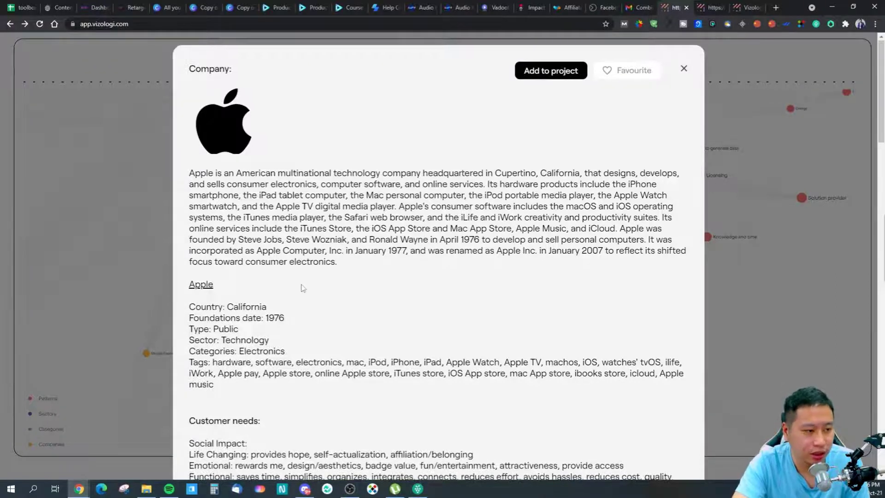
pyautogui.scroll(-2, 300, 289)
pyautogui.moveTo(211, 215); pyautogui.dragTo(234, 284)
pyautogui.click(262, 293)
pyautogui.click(233, 284)
pyautogui.moveTo(204, 226); pyautogui.dragTo(213, 233)
pyautogui.click(213, 233)
pyautogui.moveTo(267, 226); pyautogui.dragTo(238, 237)
pyautogui.click(239, 237)
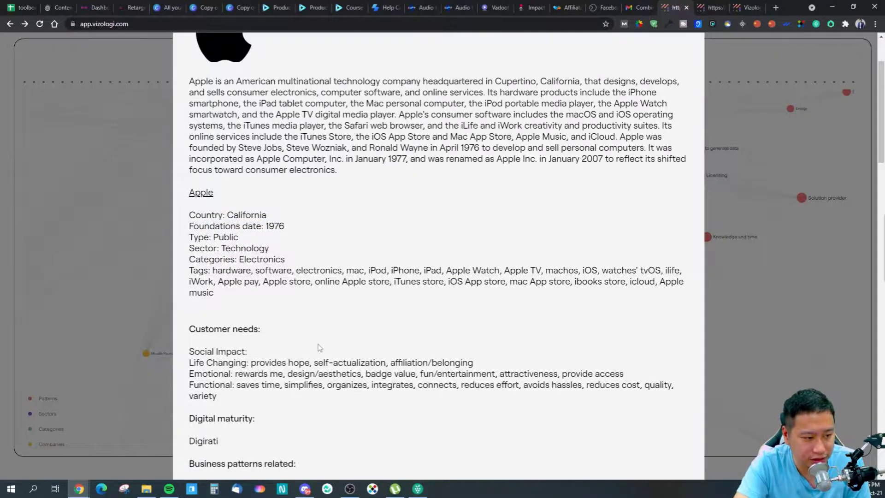
# Review Apple's related companies, business model canvas and business patterns analytics, and close the company details.
pyautogui.scroll(-11, 320, 347)
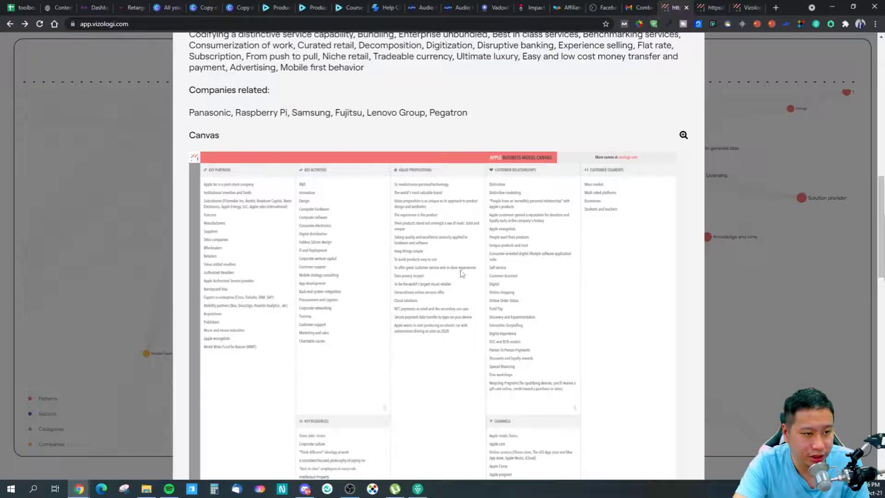
pyautogui.scroll(-9, 461, 274)
pyautogui.scroll(-7, 463, 272)
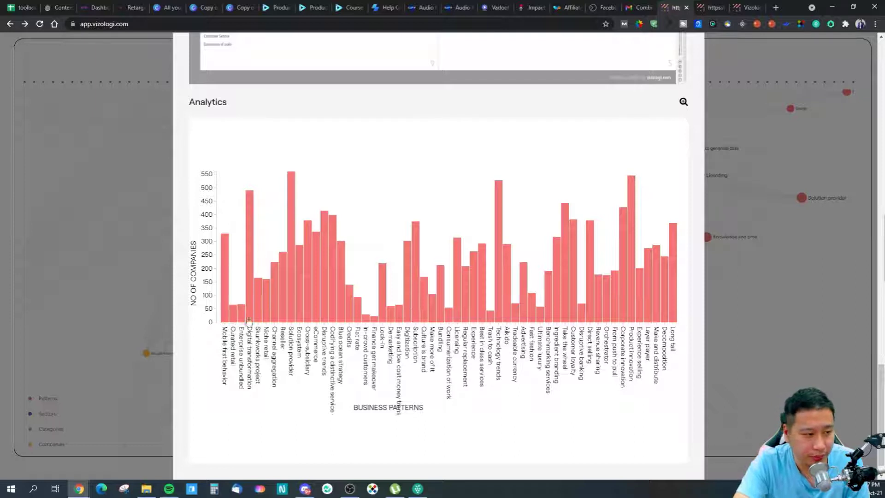
pyautogui.scroll(-1, 643, 298)
pyautogui.click(800, 332)
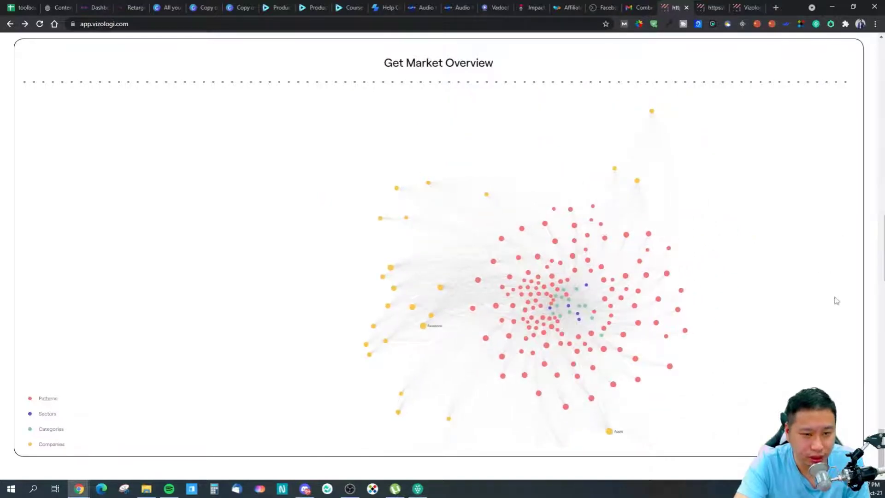
# Start a new brainstorming query and generate random business ideas.
pyautogui.scroll(20, 880, 293)
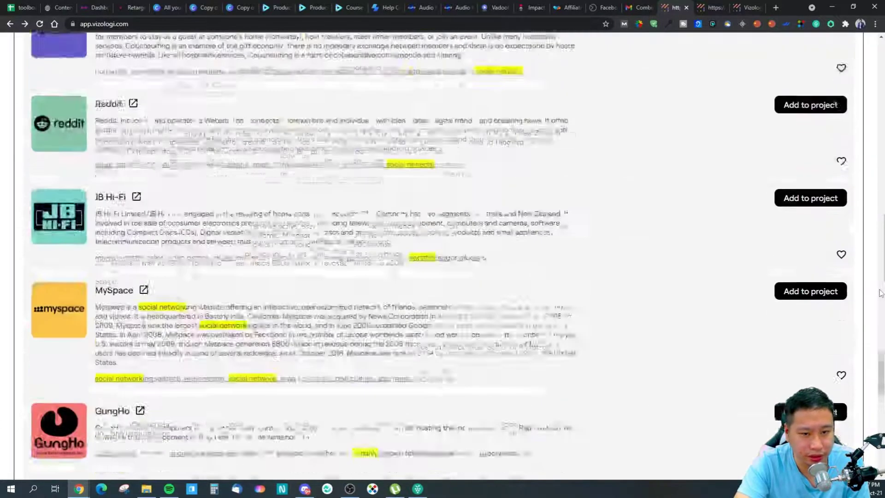
pyautogui.scroll(20, 880, 294)
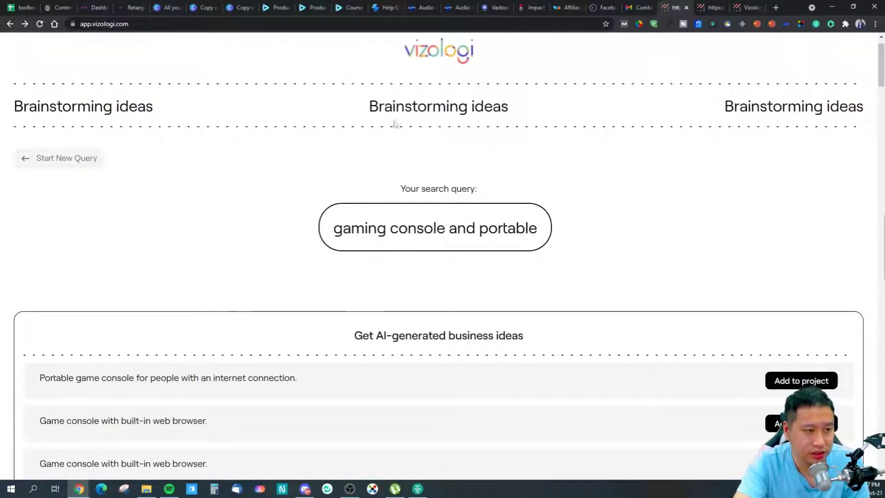
pyautogui.click(71, 158)
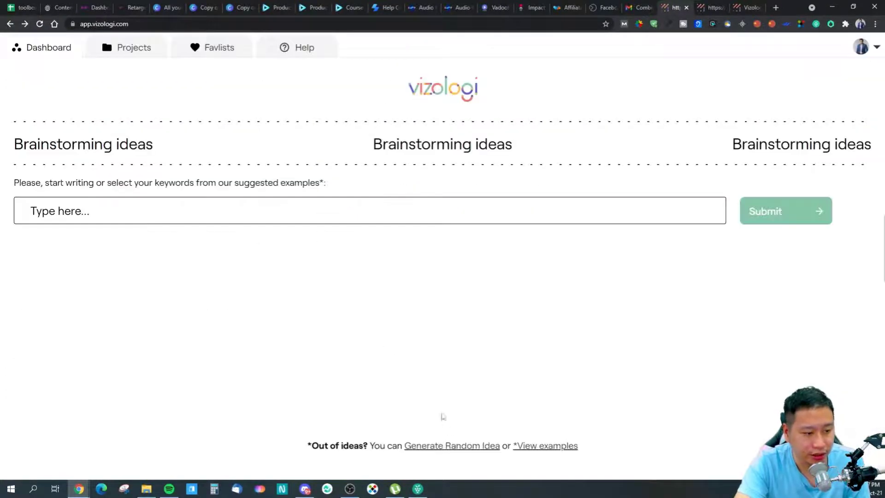
pyautogui.click(432, 451)
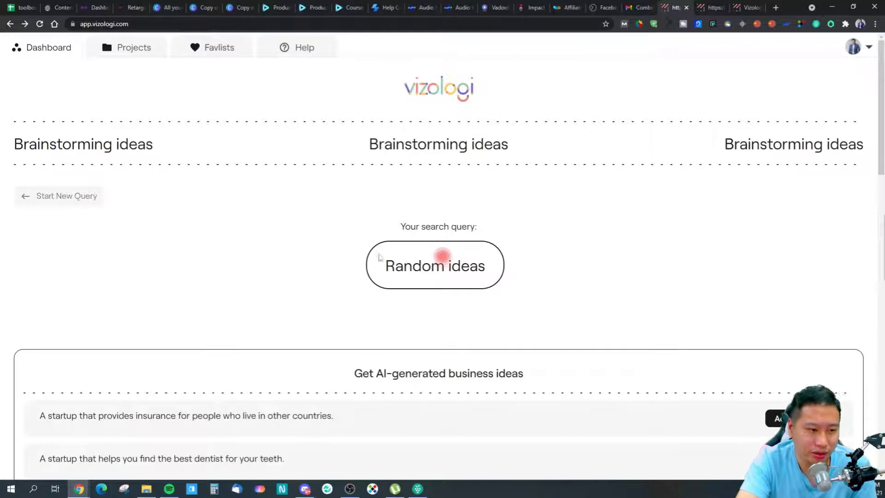
# Read through the randomly generated business ideas, including those on insurance, finding a dentist and matching roommates.
pyautogui.scroll(-4, 221, 232)
pyautogui.scroll(-2, 222, 355)
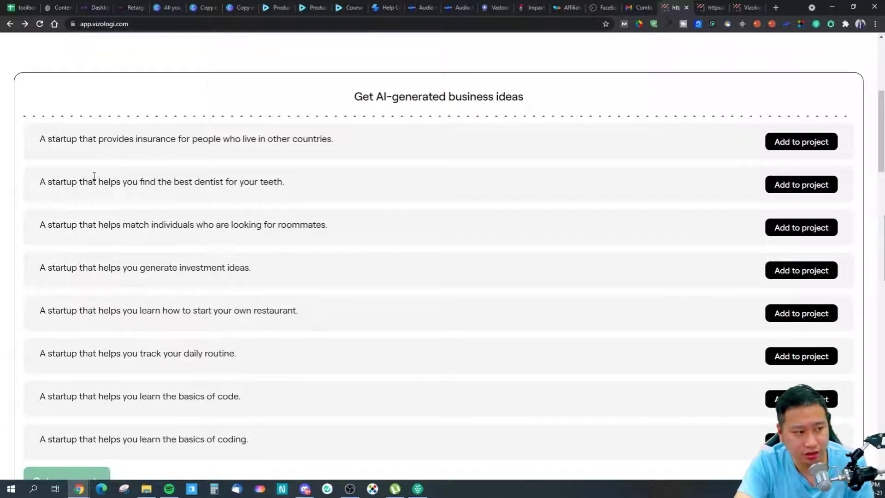
pyautogui.moveTo(41, 138); pyautogui.dragTo(108, 144)
pyautogui.click(108, 143)
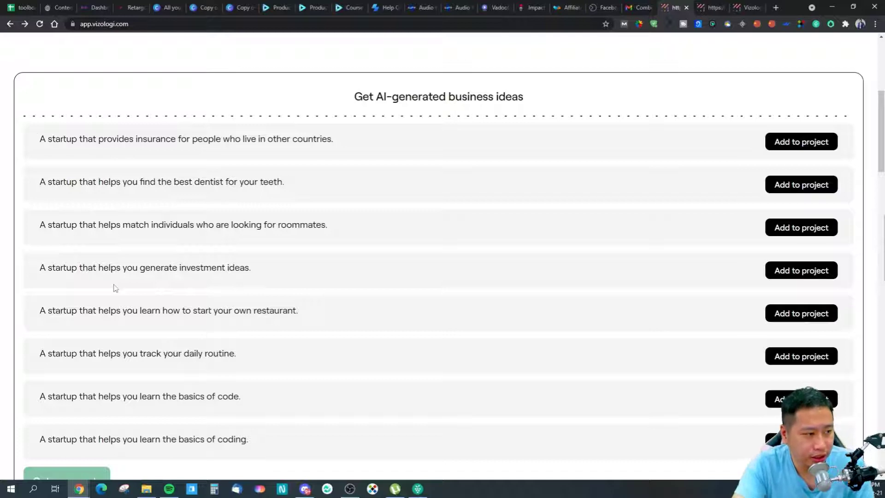
pyautogui.moveTo(213, 183); pyautogui.dragTo(261, 189)
pyautogui.click(252, 217)
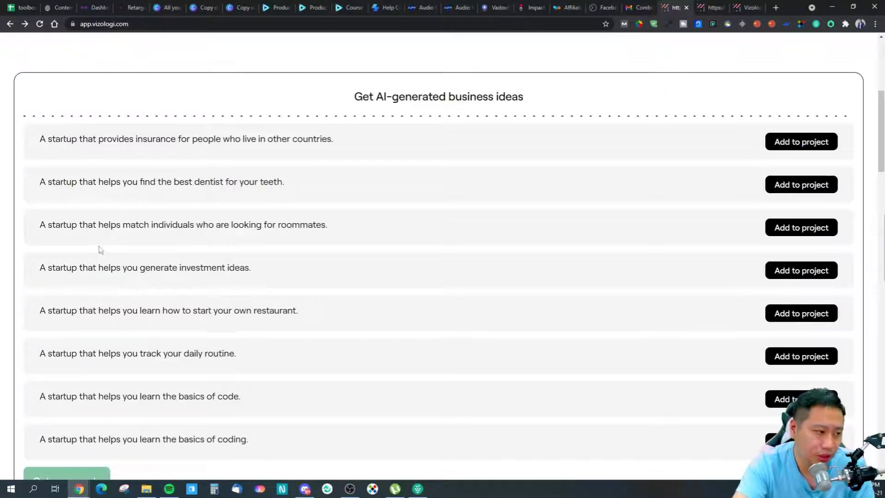
pyautogui.moveTo(71, 226); pyautogui.dragTo(168, 227)
pyautogui.click(186, 235)
pyautogui.click(251, 234)
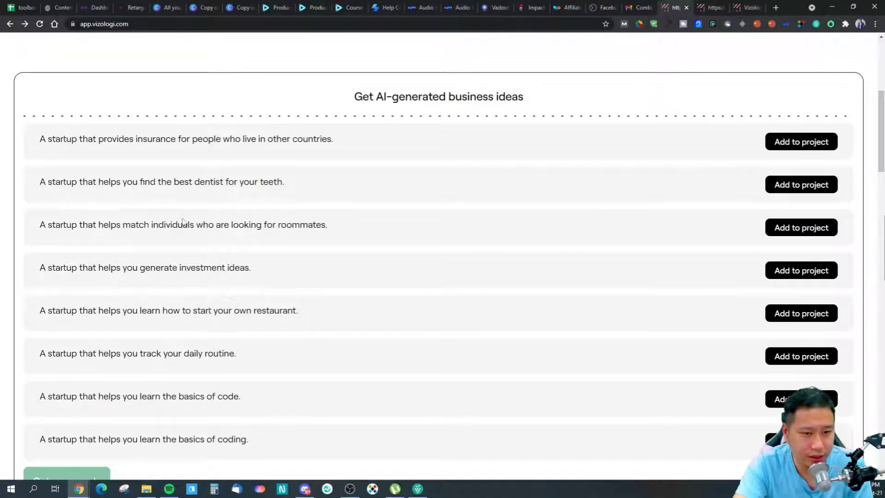
pyautogui.moveTo(51, 226)
pyautogui.mouseDown()
pyautogui.moveTo(343, 230)
pyautogui.moveTo(49, 220)
pyautogui.mouseUp()
pyautogui.click(338, 262)
# Add the roommate-matching startup idea to a new project named Roommate Finder and dismiss the message.
pyautogui.click(789, 228)
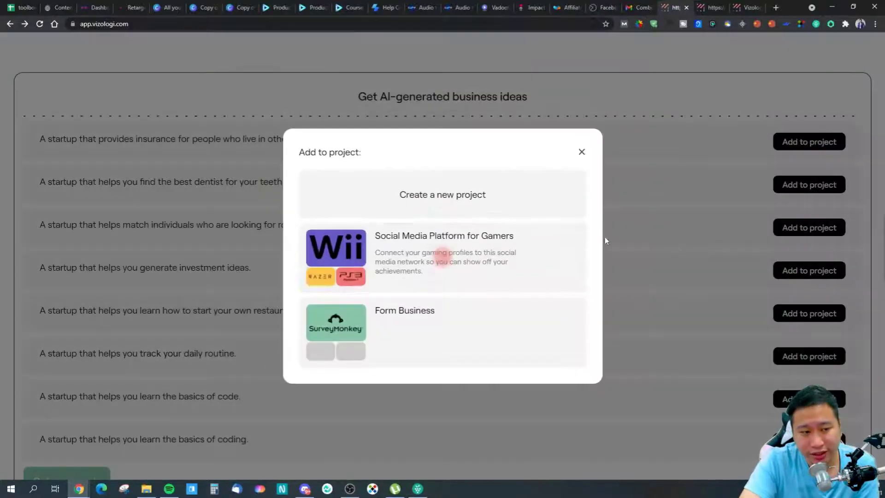
pyautogui.click(396, 210)
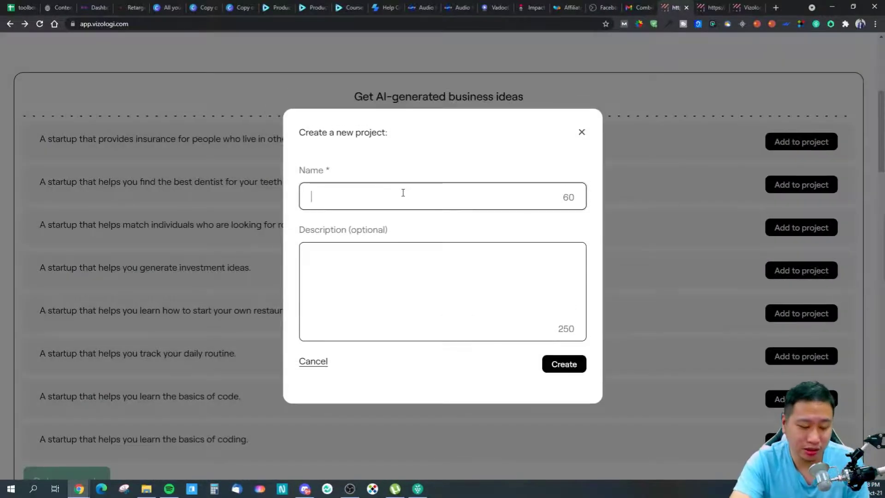
pyautogui.write('Roommate')
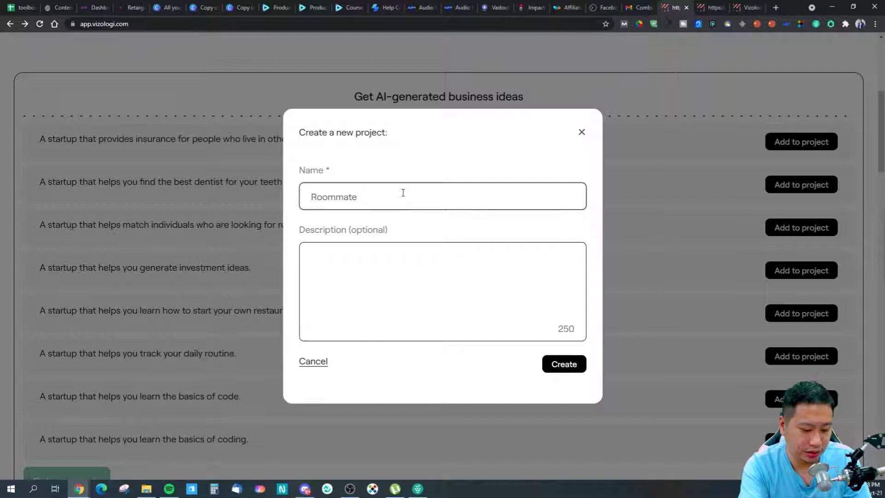
pyautogui.write(' Finder')
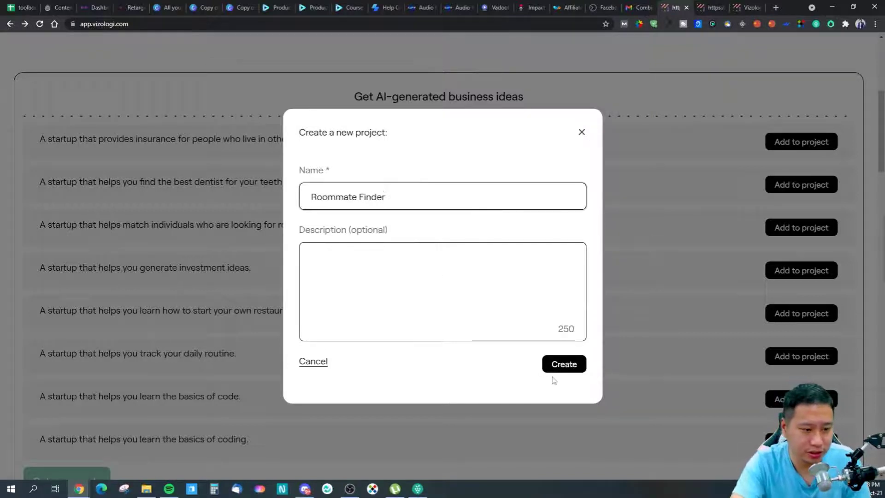
pyautogui.click(564, 362)
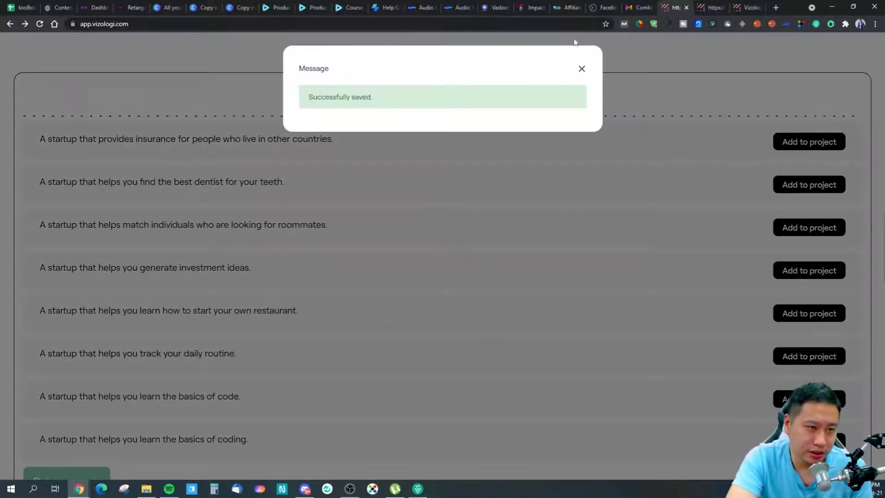
pyautogui.click(582, 68)
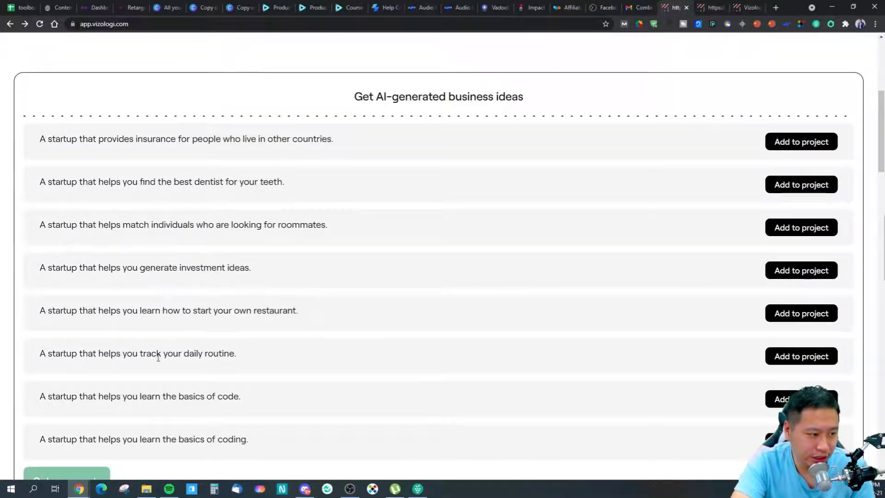
# Remove the AI-generated keywords dentist, insurance, startup, restaurant and tracking your daily routine, keeping only roommates.
pyautogui.scroll(-2, 194, 352)
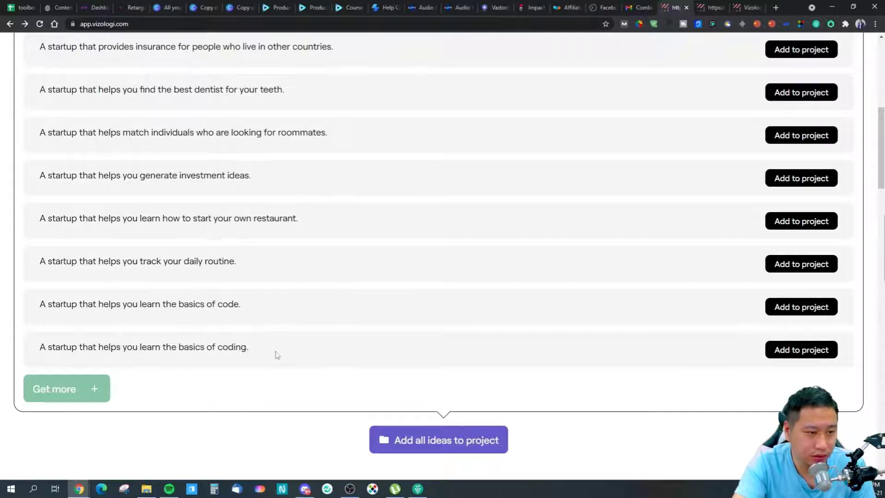
pyautogui.scroll(-4, 253, 336)
pyautogui.scroll(2, 237, 273)
pyautogui.scroll(-4, 574, 256)
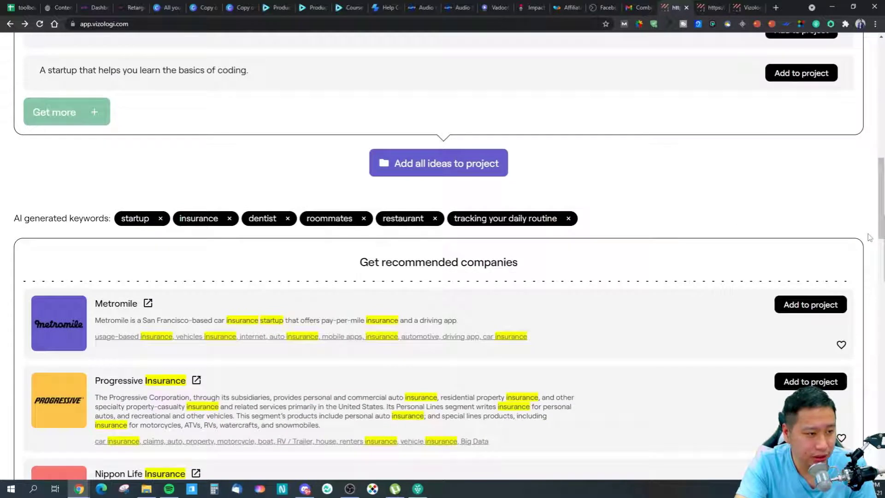
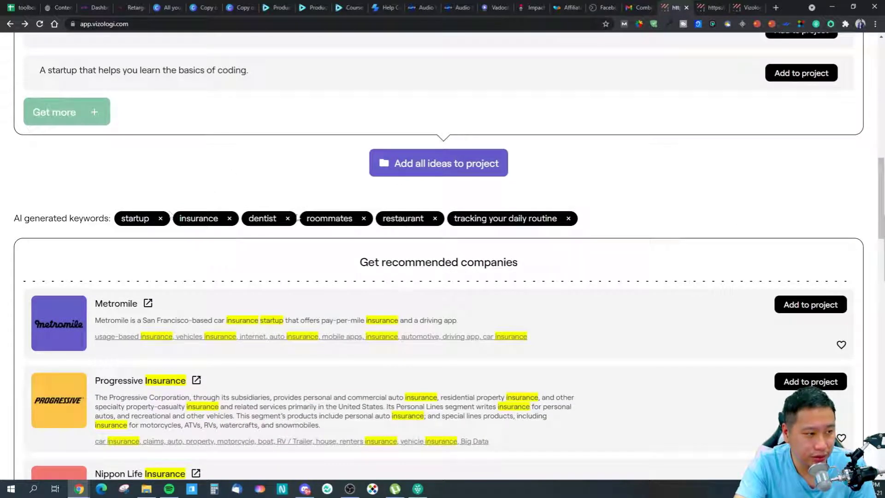
pyautogui.click(288, 218)
pyautogui.click(230, 218)
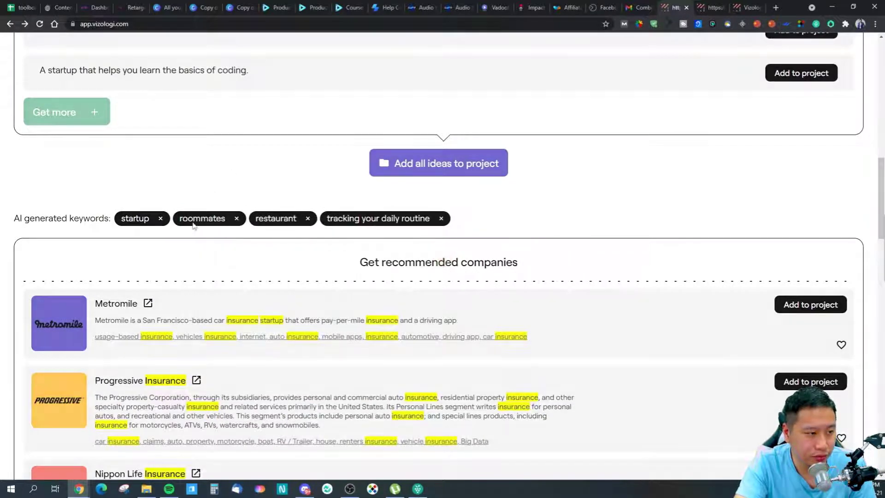
pyautogui.click(161, 220)
pyautogui.click(248, 219)
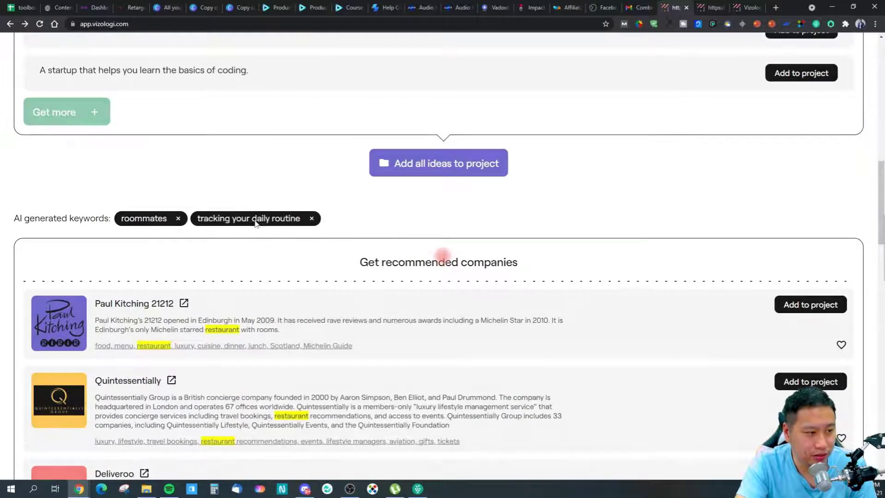
pyautogui.click(312, 218)
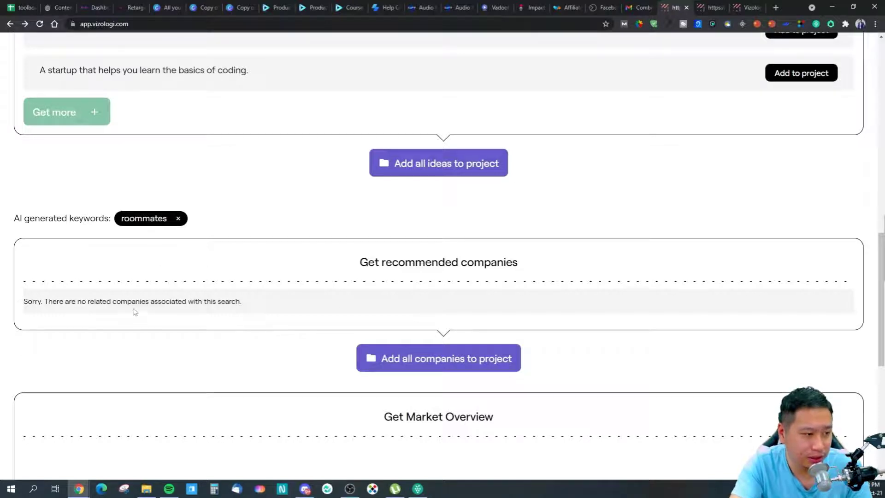
# Check the recommended companies and market overview for the roommates keyword, and return to the start of the query.
pyautogui.moveTo(134, 305); pyautogui.dragTo(263, 301)
pyautogui.click(262, 302)
pyautogui.scroll(-5, 262, 302)
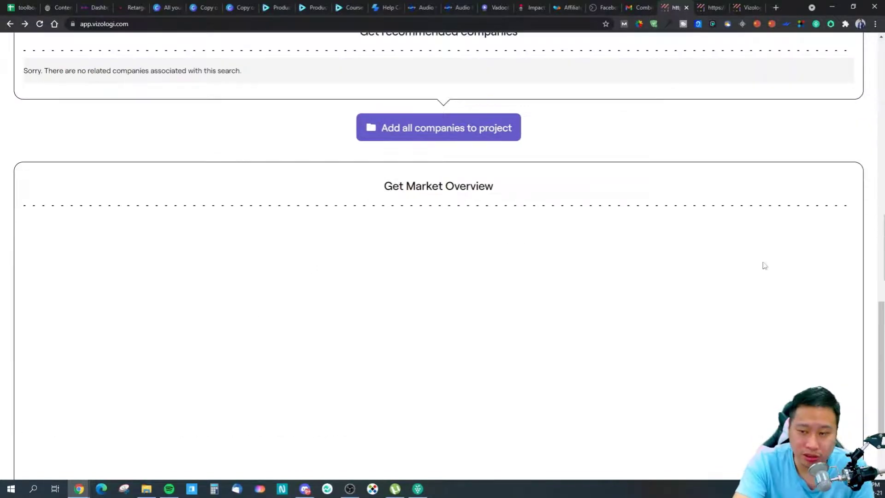
pyautogui.scroll(5, 863, 193)
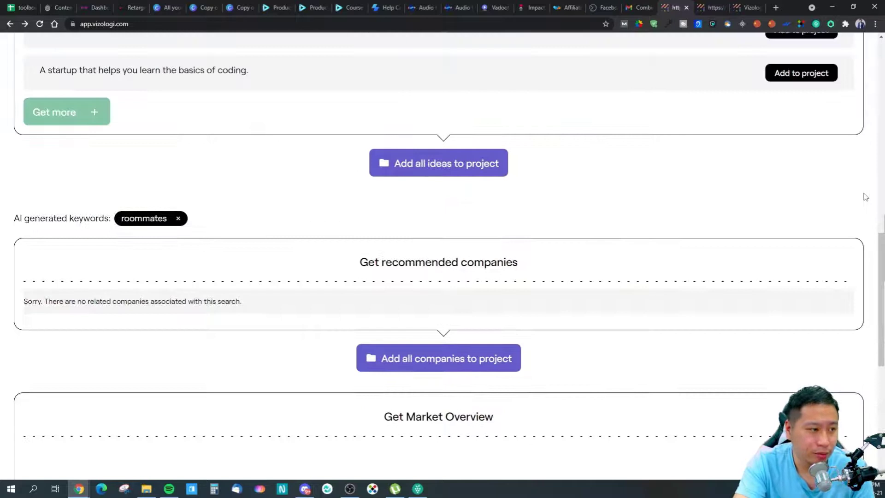
pyautogui.scroll(-8, 863, 194)
pyautogui.scroll(5, 874, 227)
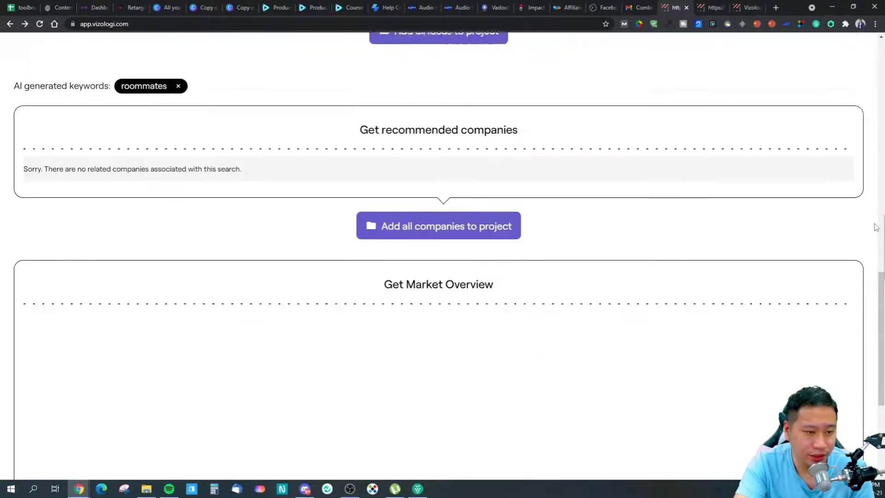
pyautogui.scroll(4, 876, 226)
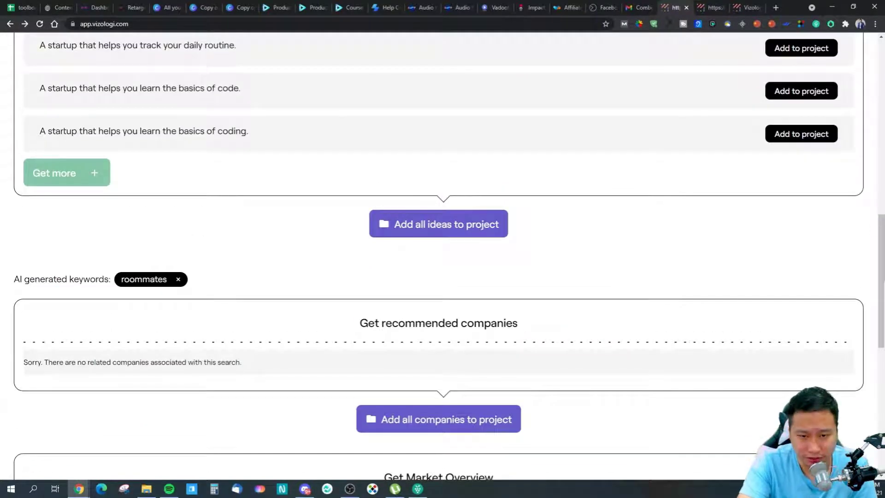
pyautogui.scroll(1, 434, 389)
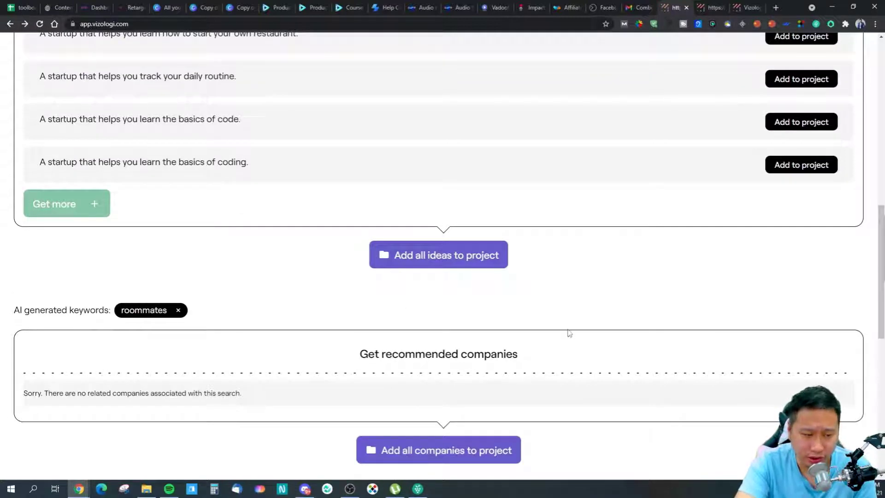
pyautogui.scroll(12, 846, 292)
pyautogui.scroll(-1, 840, 296)
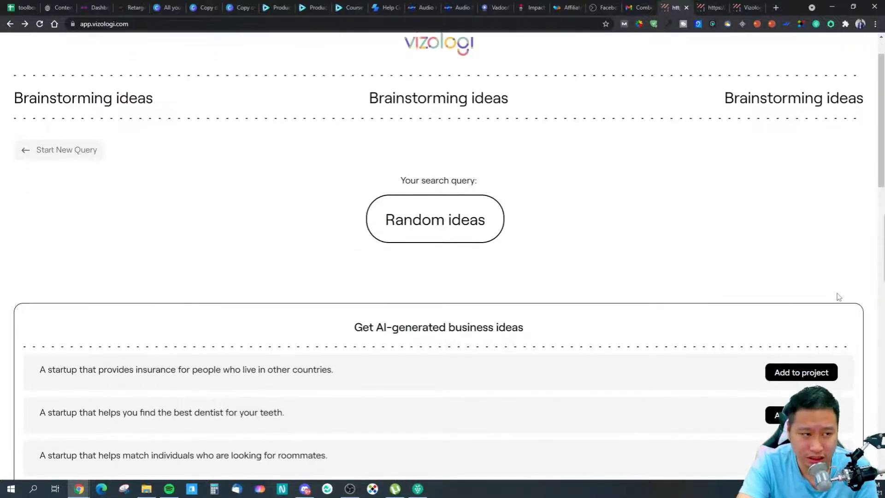
pyautogui.scroll(1, 837, 296)
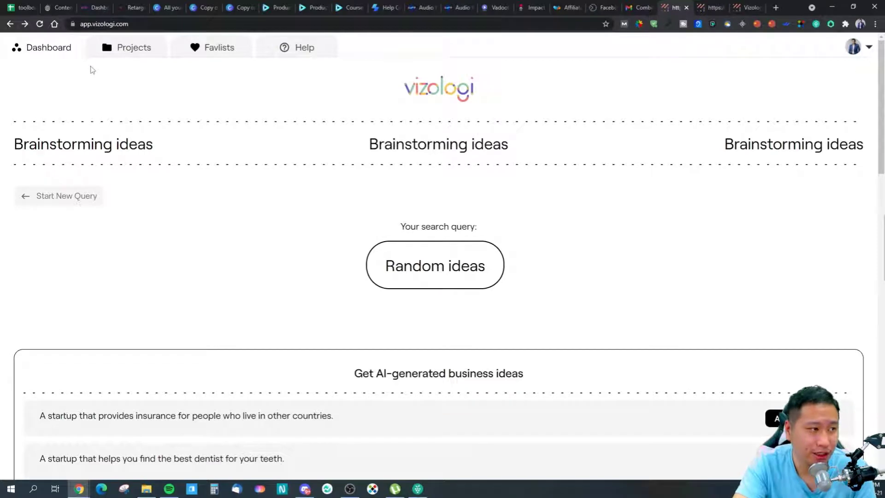
# Open the Social Media Platform for Gamers project from the latest projects on the dashboard.
pyautogui.click(46, 50)
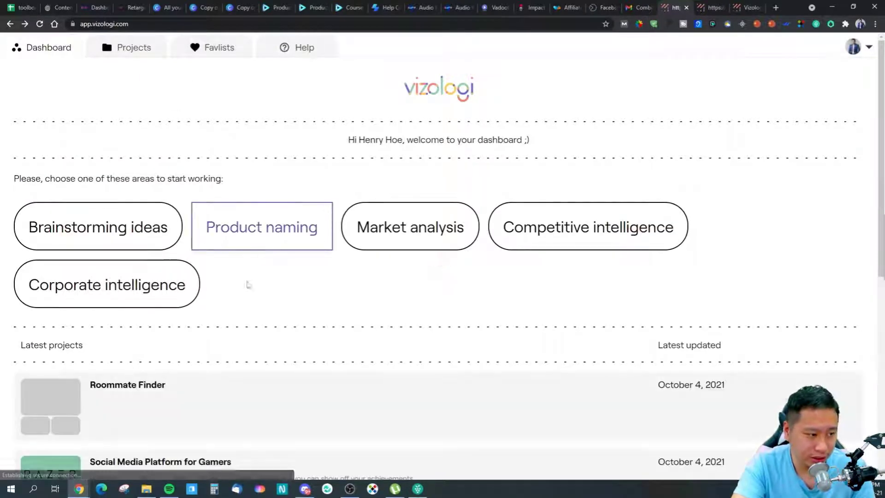
pyautogui.scroll(-3, 239, 438)
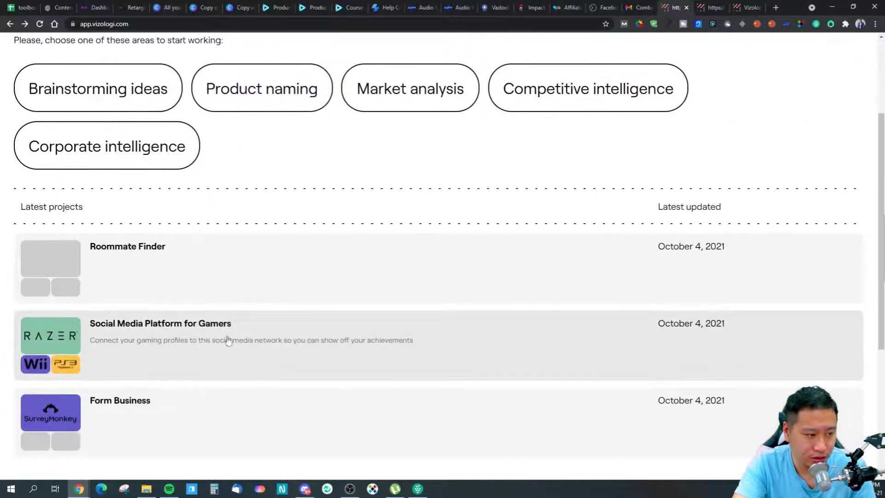
pyautogui.click(223, 337)
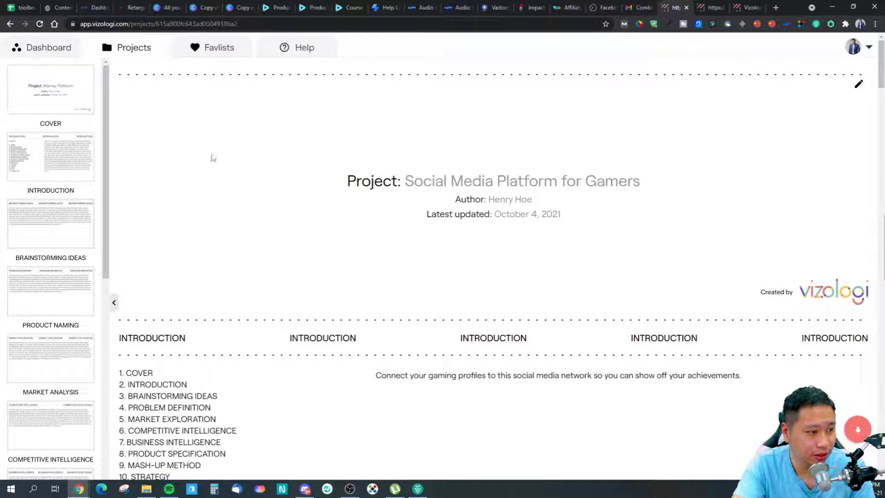
# Start a product naming query from the dashboard and begin the product description with "A social media network for gamers".
pyautogui.click(58, 52)
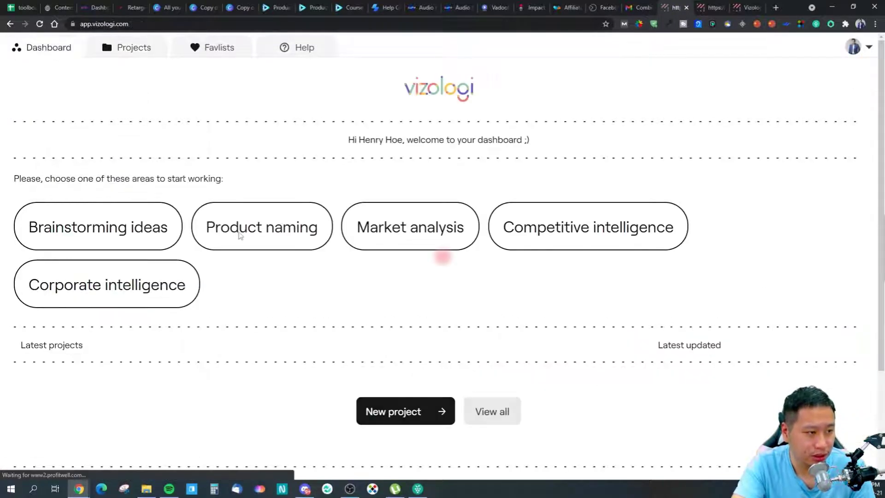
pyautogui.click(268, 233)
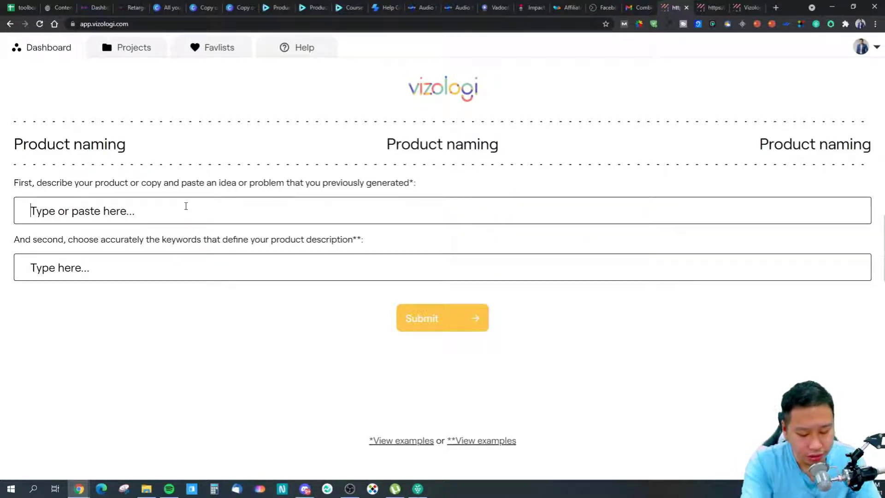
pyautogui.write('A')
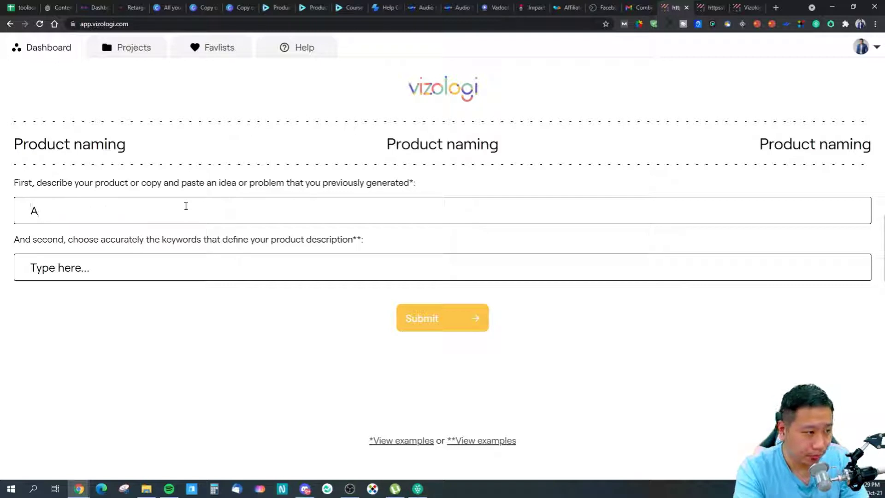
pyautogui.write(' social me')
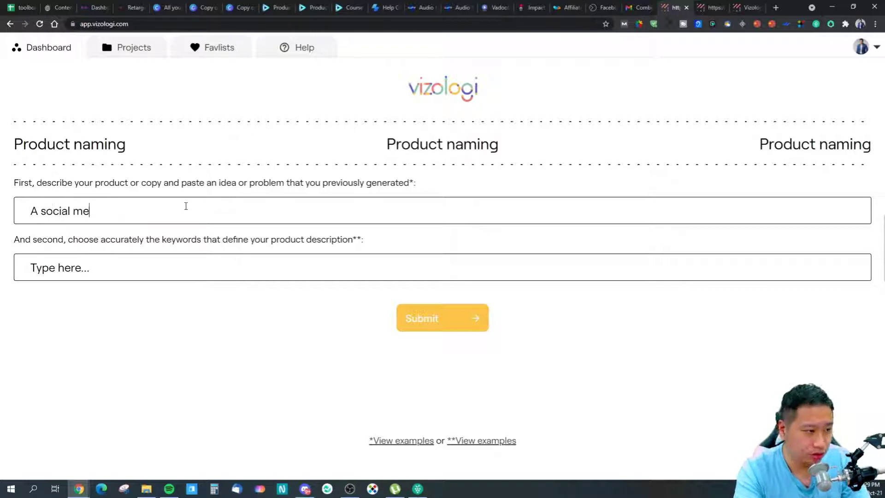
pyautogui.write('dia network for gaming')
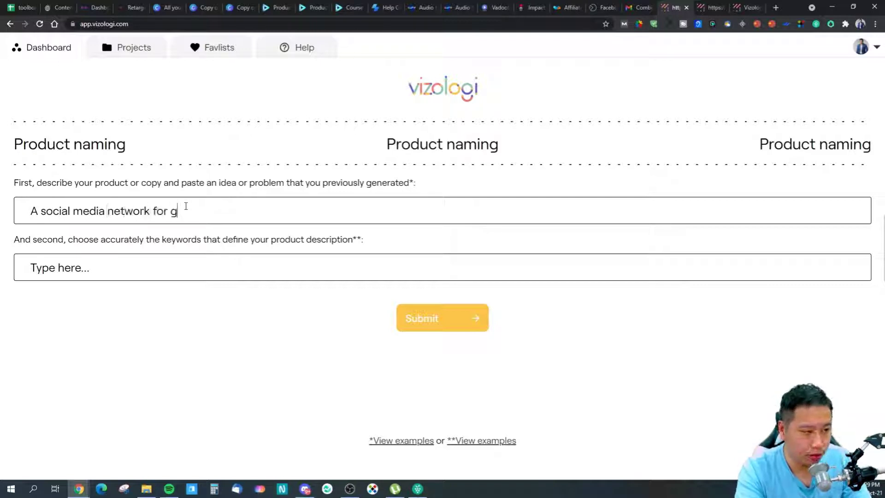
pyautogui.press('BackSpace')
pyautogui.press('BackSpace')
pyautogui.press('BackSpace')
pyautogui.write('ers ')
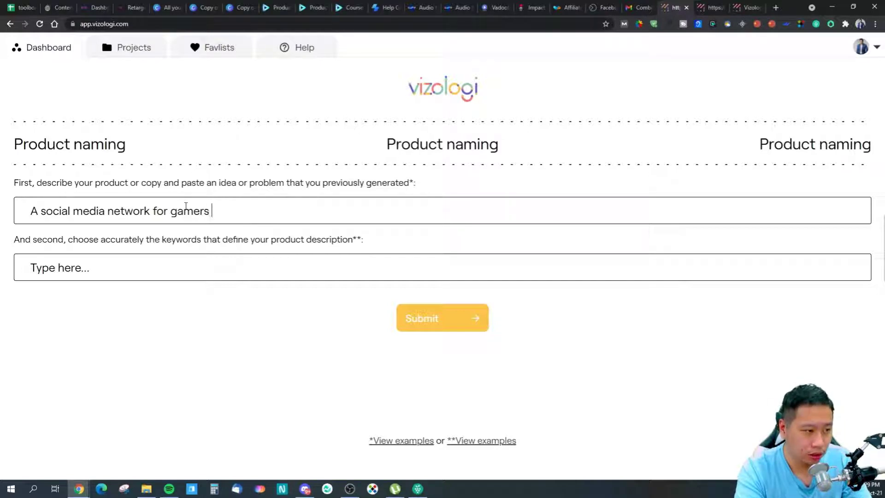
# Add a second sentence to the description: "You can connect your gaming profiles from all the different games and platforms".
pyautogui.write('thYou')
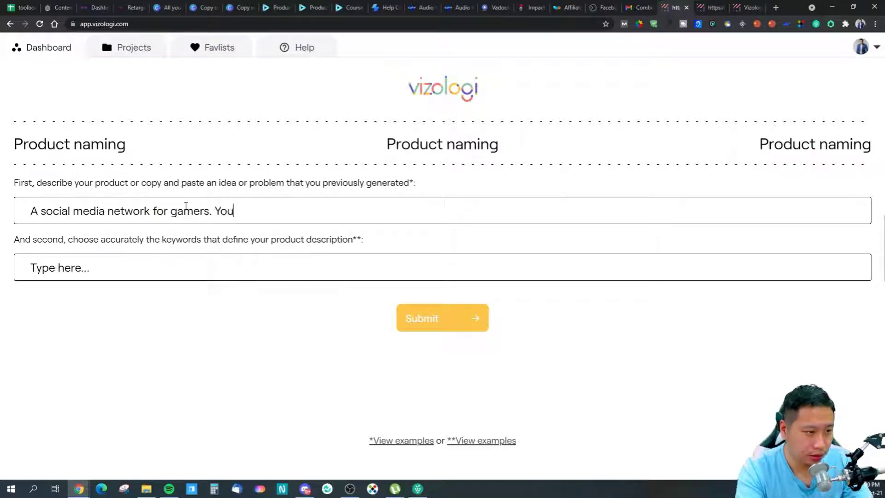
pyautogui.write(' can connect your socia')
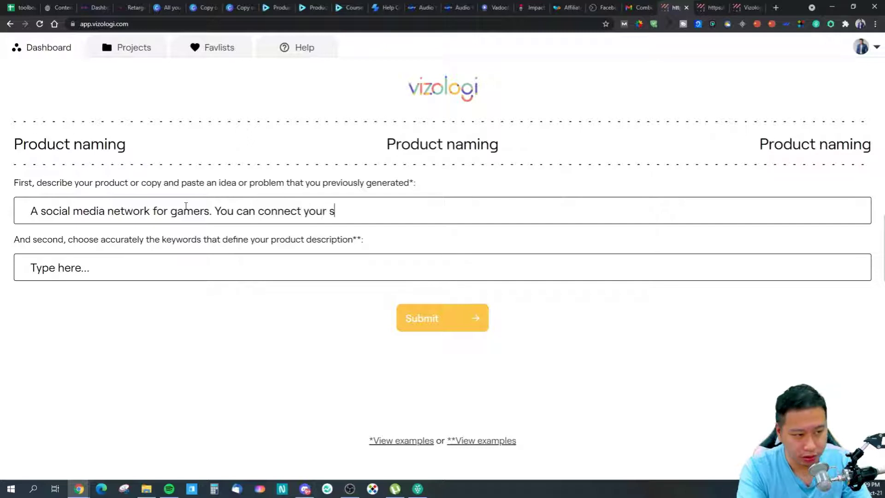
pyautogui.press('BackSpace')
pyautogui.press('BackSpace')
pyautogui.press('BackSpace')
pyautogui.press('BackSpace')
pyautogui.press('BackSpace')
pyautogui.write('gaming')
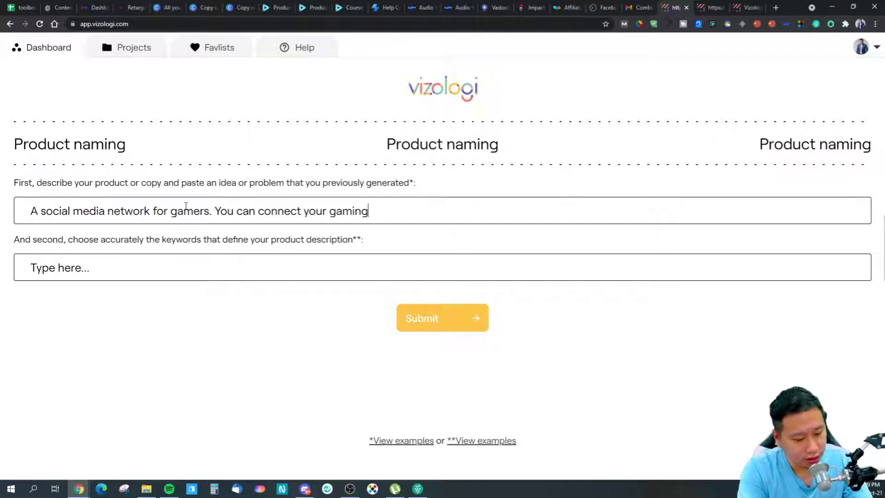
pyautogui.write(' profiles from ')
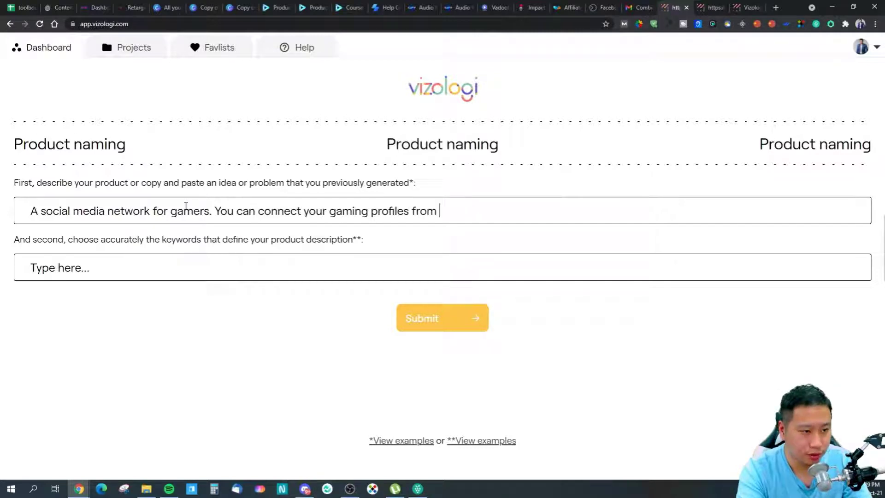
pyautogui.write('all the different games and')
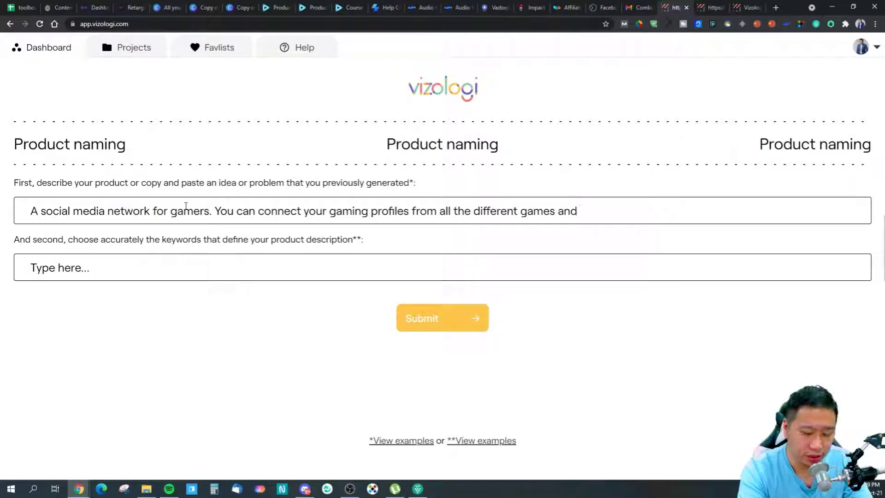
pyautogui.write(' platforms')
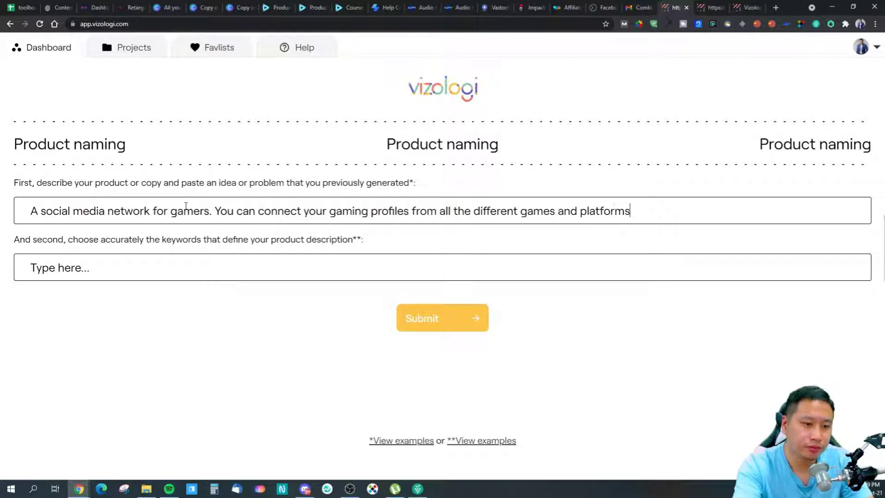
# Complete the description's second sentence with "to this network to showcase or show off your achievements and gameplay.".
pyautogui.write(' to thi')
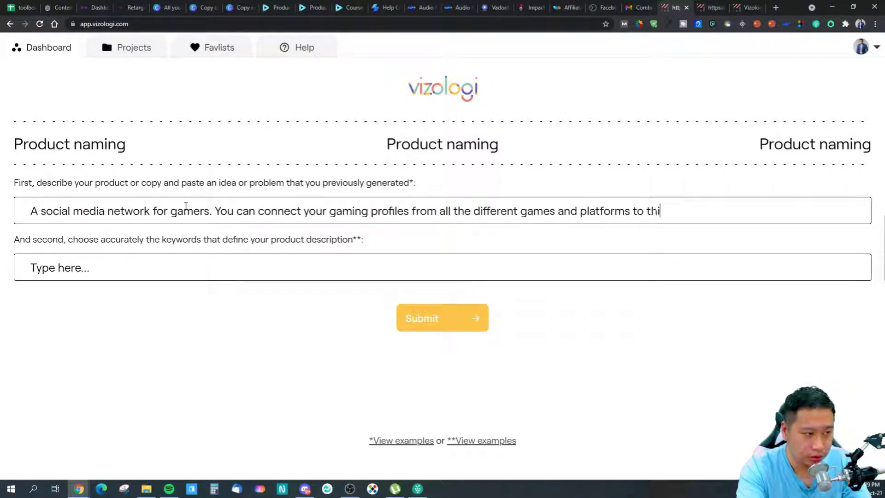
pyautogui.write('s network to ')
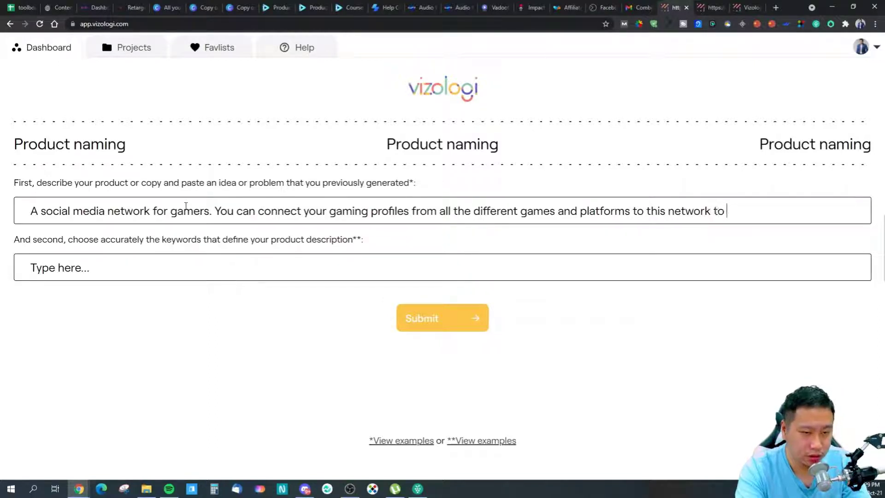
pyautogui.write('showcase')
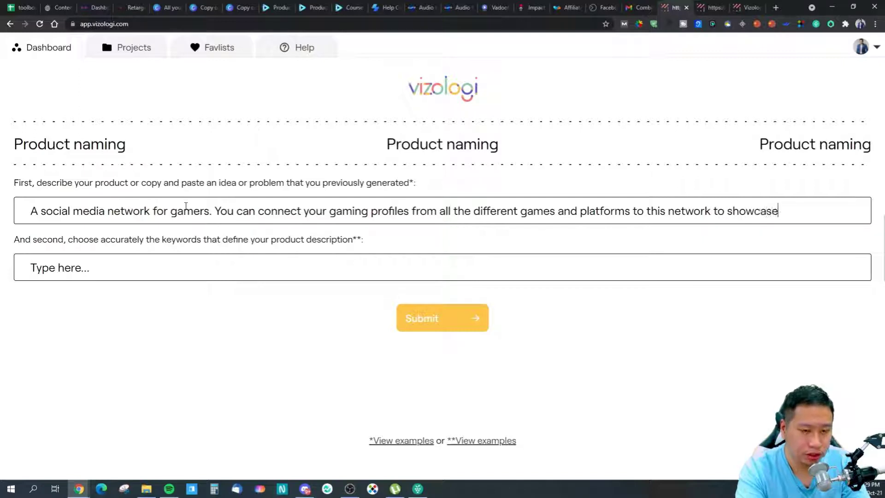
pyautogui.write(' or ')
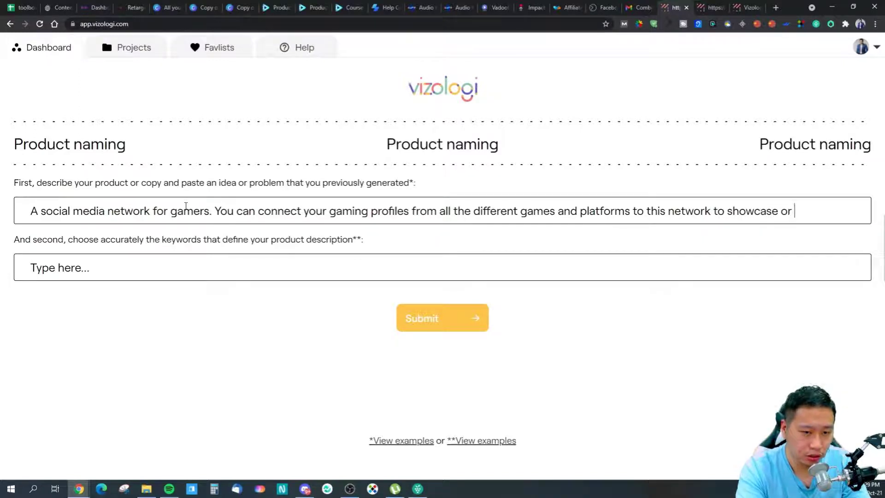
pyautogui.write('show off yo')
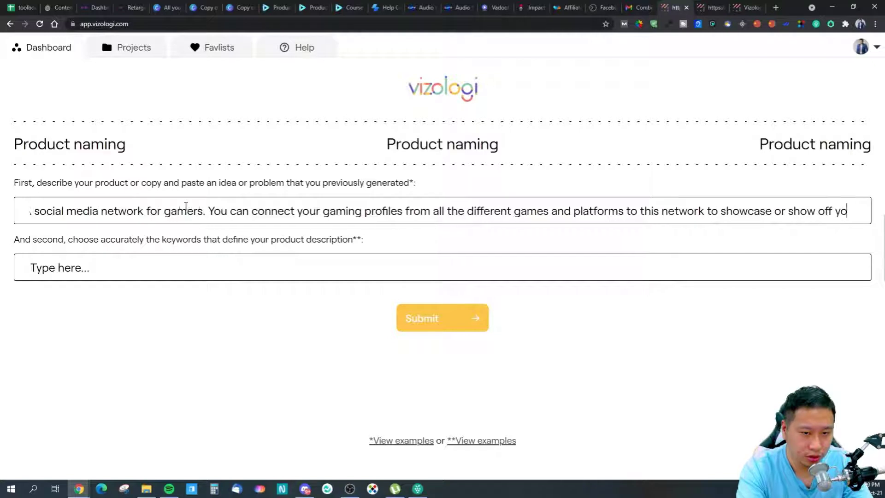
pyautogui.write('ur achievements and ')
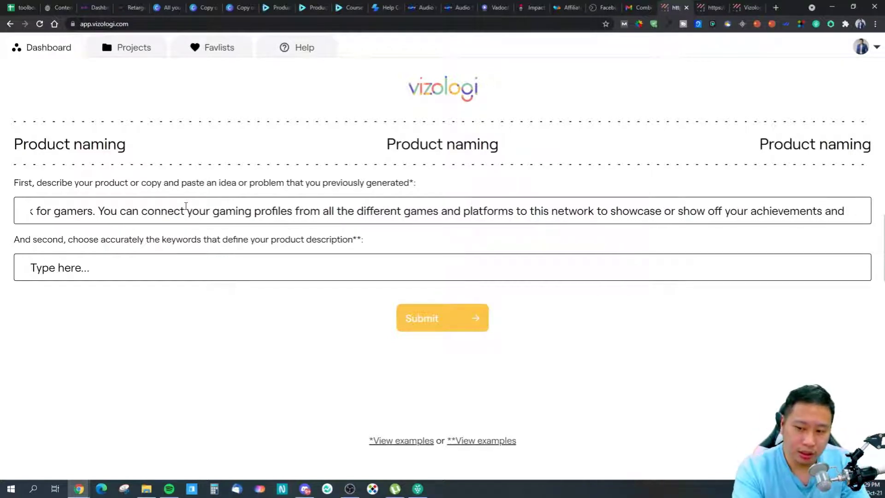
pyautogui.write('games')
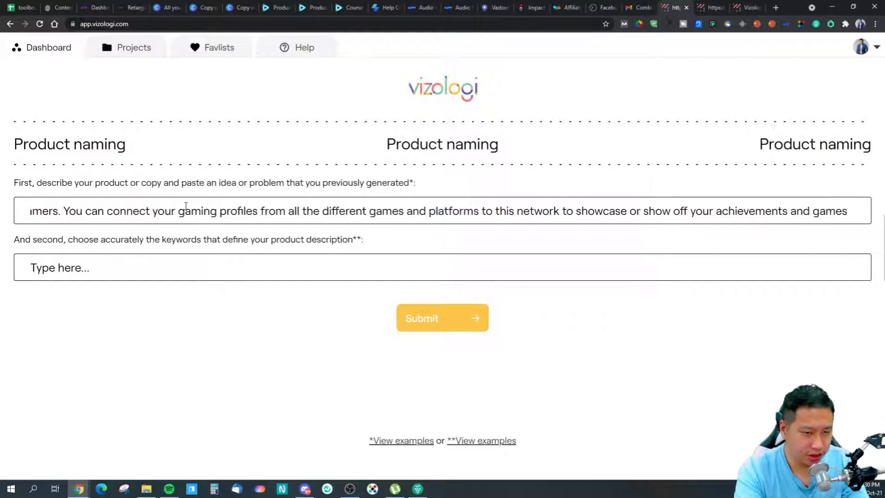
pyautogui.press('BackSpace')
pyautogui.press('BackSpace')
pyautogui.press('BackSpace')
pyautogui.press('BackSpace')
pyautogui.press('BackSpace')
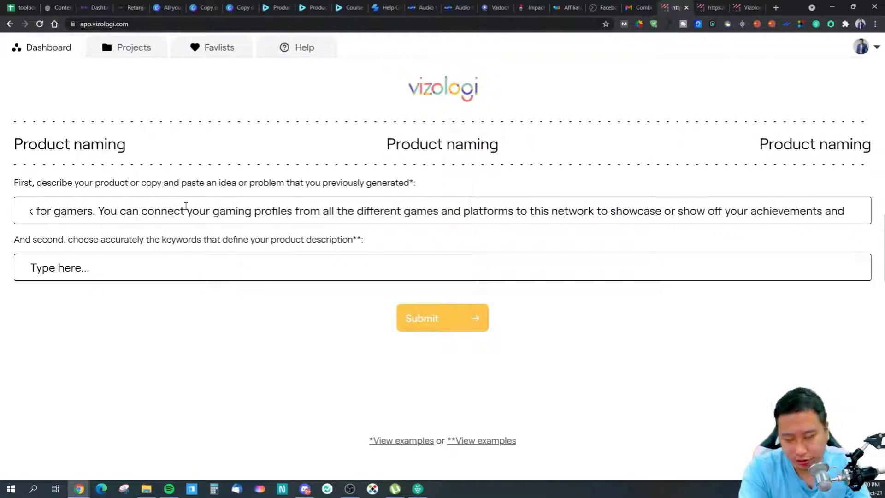
pyautogui.write('gameplay.')
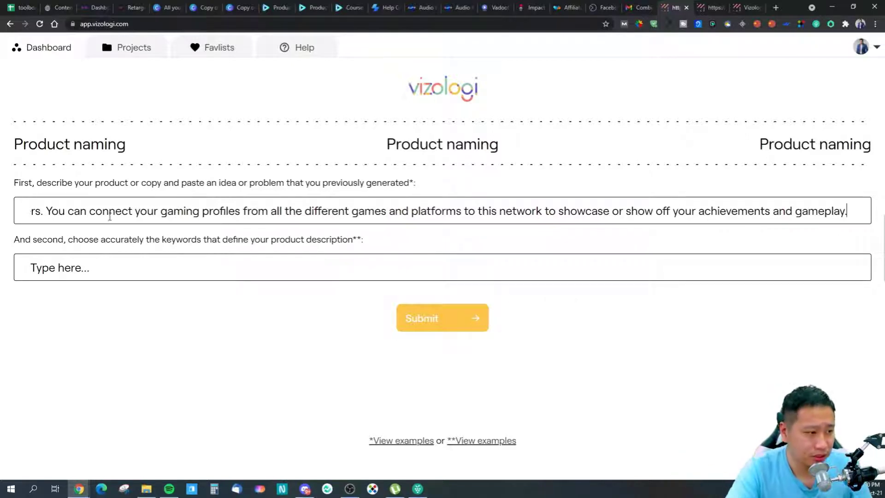
# Enter the keywords "social media network, gaming, gamers, connect games and platforms to your profile" and submit the naming query.
pyautogui.click(121, 271)
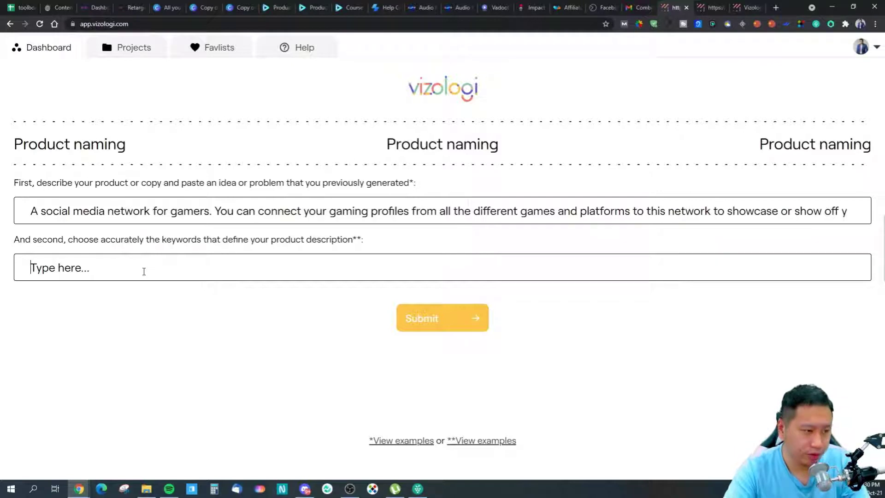
pyautogui.write('social ')
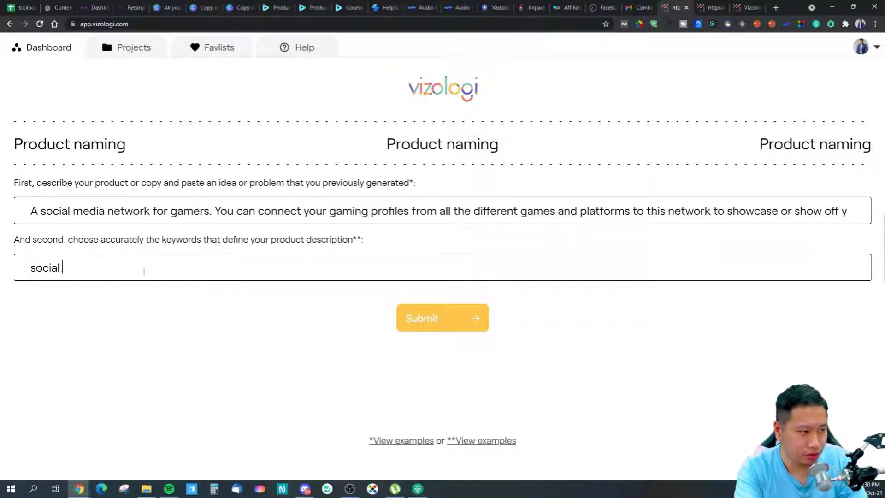
pyautogui.write('media network, ')
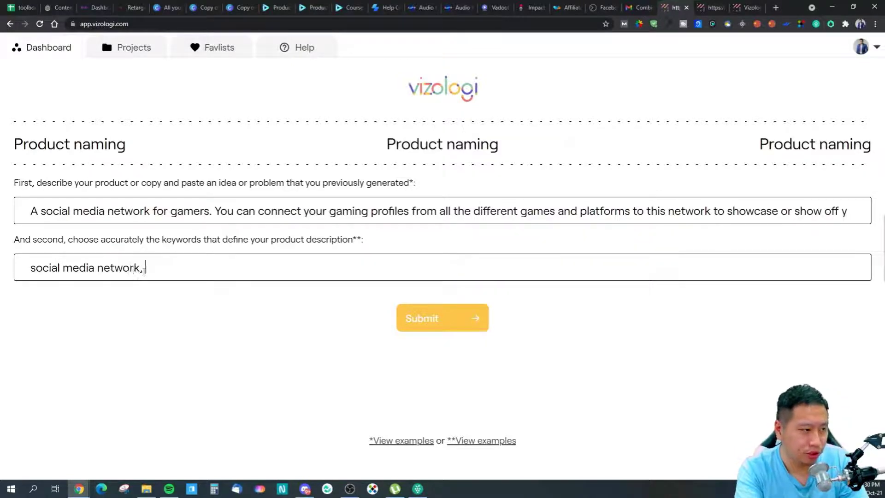
pyautogui.write('gaming, gamers,')
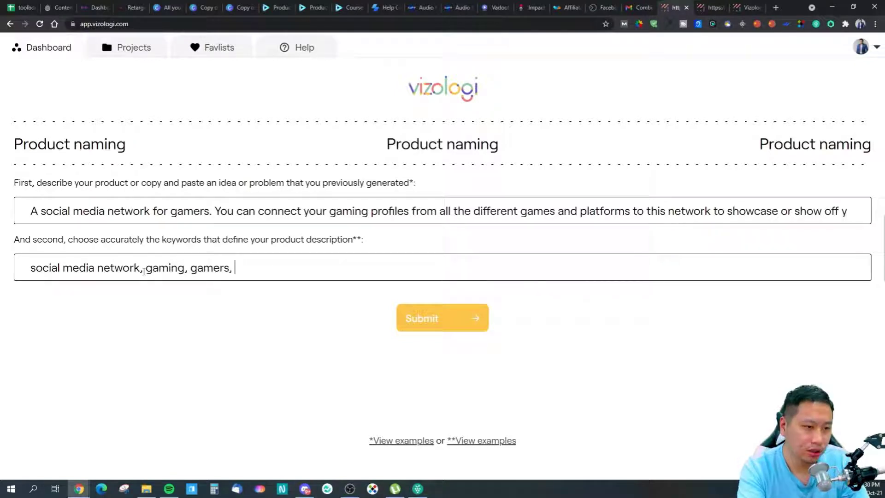
pyautogui.write(' connect different')
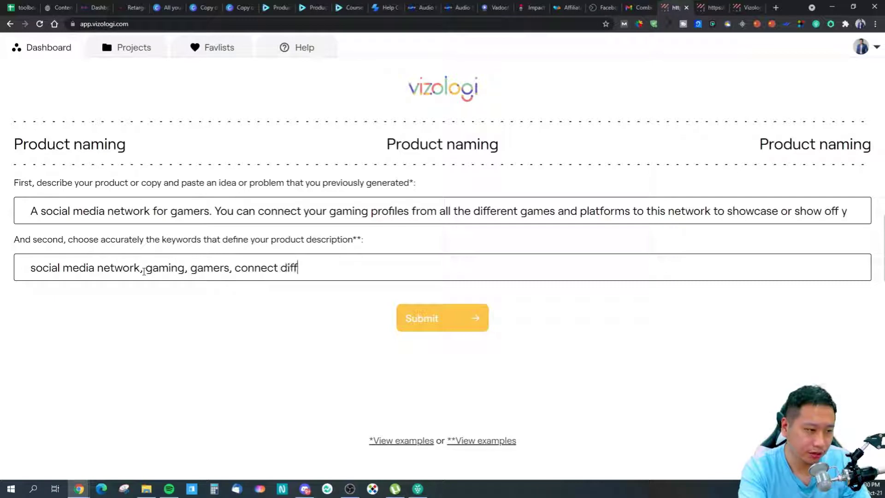
pyautogui.press('BackSpace')
pyautogui.press('BackSpace')
pyautogui.press('BackSpace')
pyautogui.press('BackSpace')
pyautogui.press('BackSpace')
pyautogui.press('BackSpace')
pyautogui.press('BackSpace')
pyautogui.press('BackSpace')
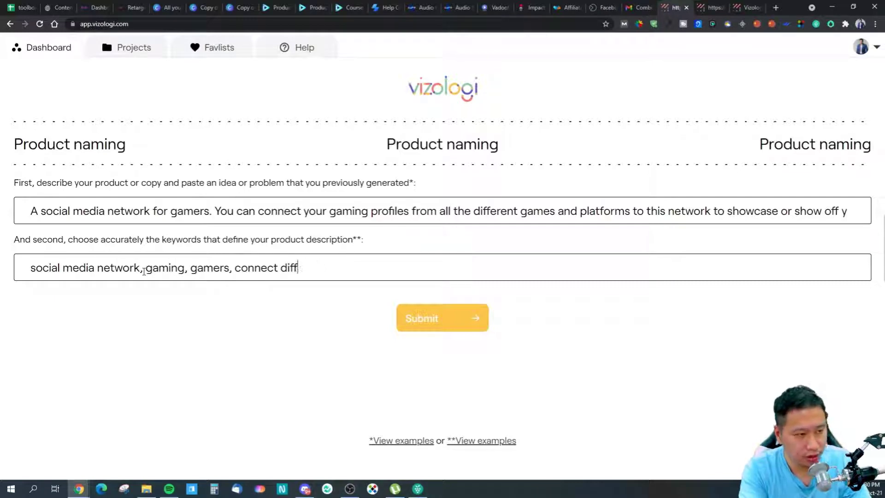
pyautogui.write('games and plat')
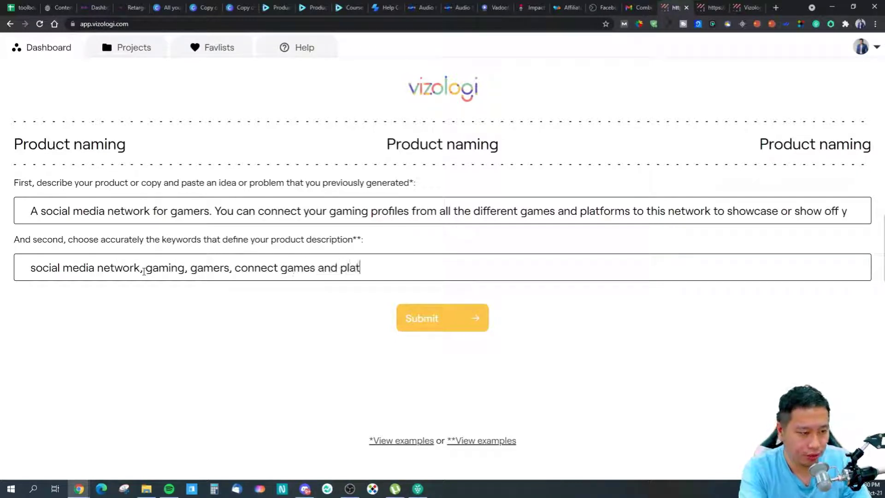
pyautogui.write('forms to')
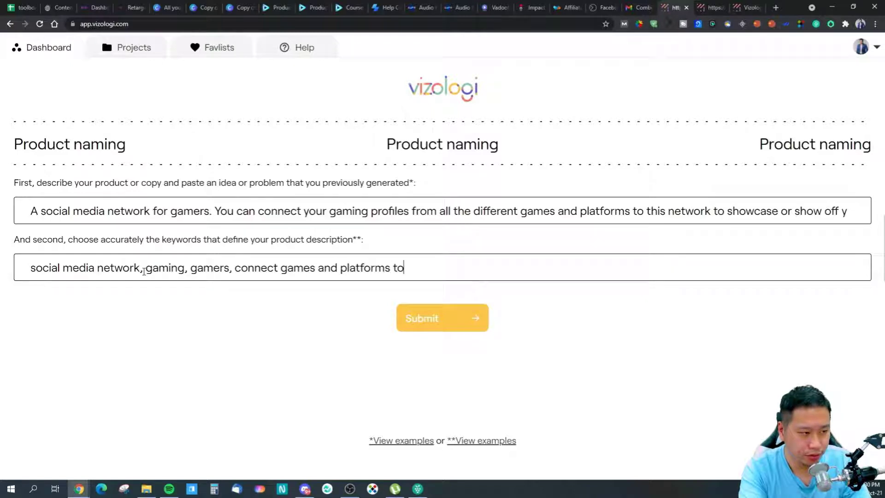
pyautogui.write(' y')
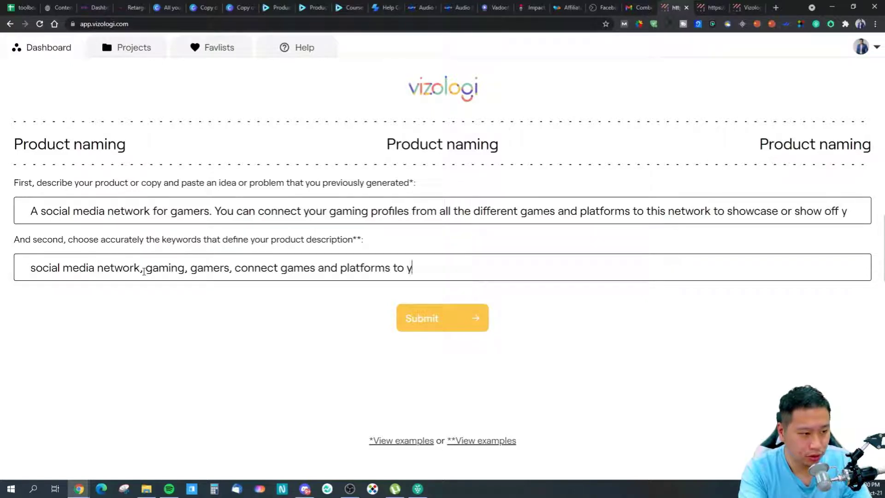
pyautogui.write('our profile,')
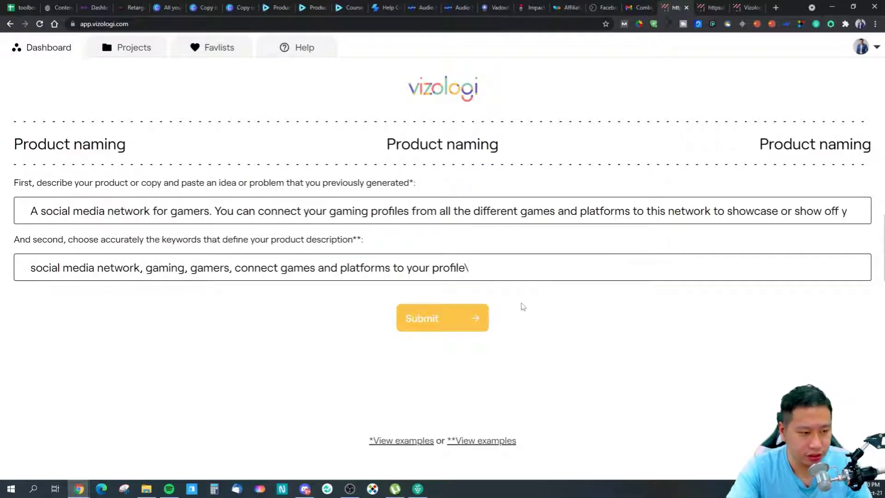
pyautogui.press('BackSpace')
pyautogui.click(443, 256)
pyautogui.click(477, 321)
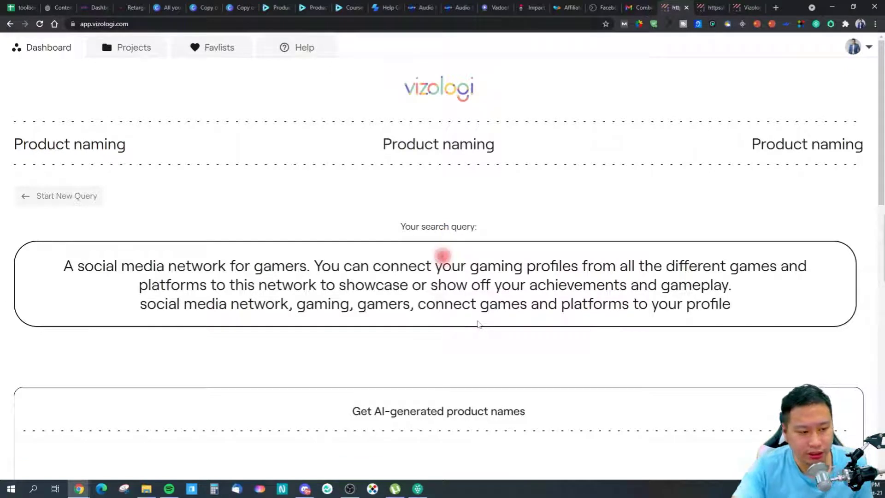
# Review the AI-generated product names for the gamers' network and request more of them.
pyautogui.scroll(-1, 316, 375)
pyautogui.scroll(-2, 315, 375)
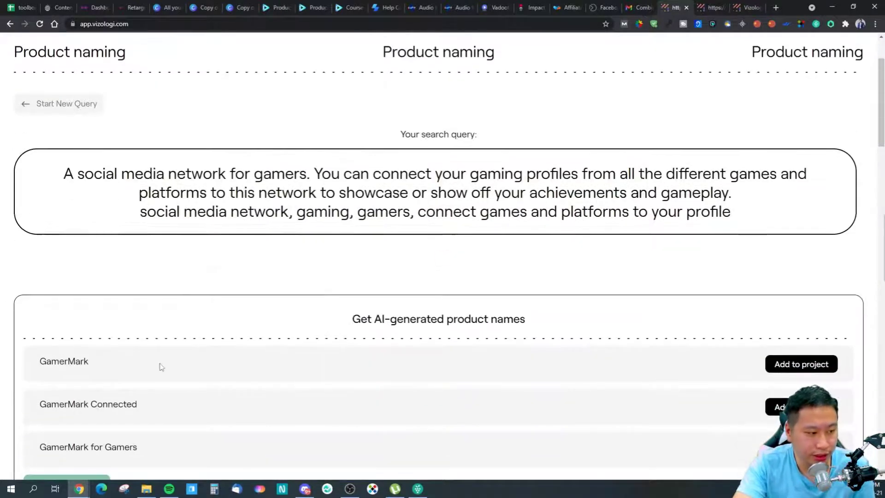
pyautogui.scroll(-2, 152, 343)
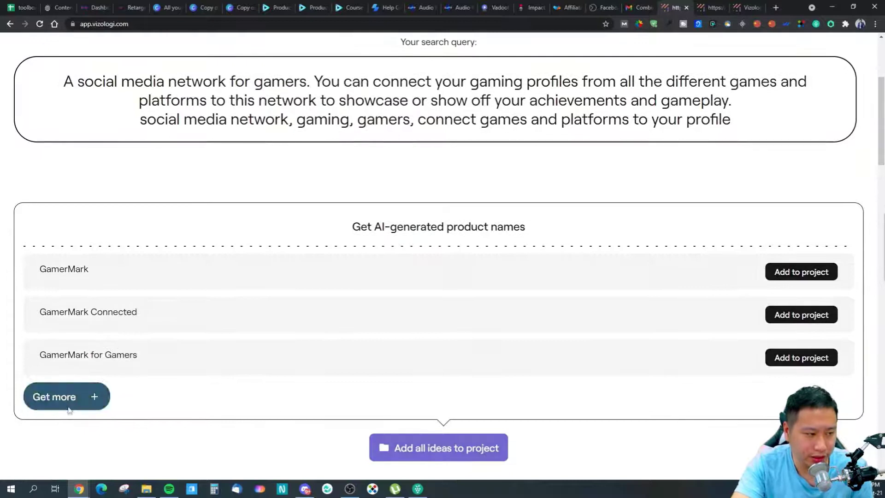
pyautogui.click(84, 396)
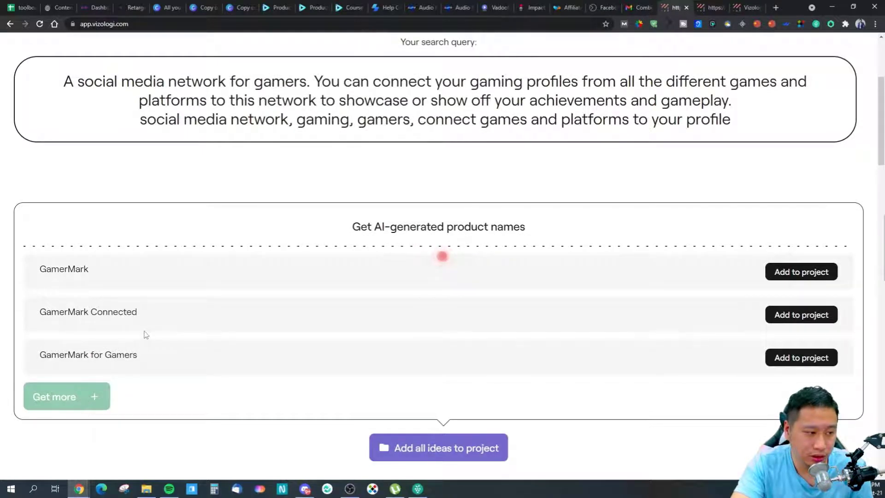
# Generate several more batches of AI product names for the gamers' network, closing the message dialogs along the way.
pyautogui.scroll(-2, 116, 345)
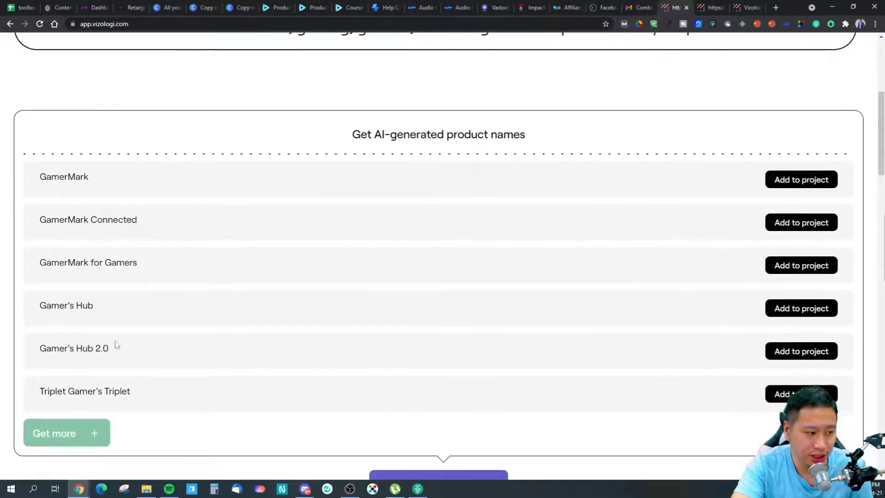
pyautogui.click(60, 433)
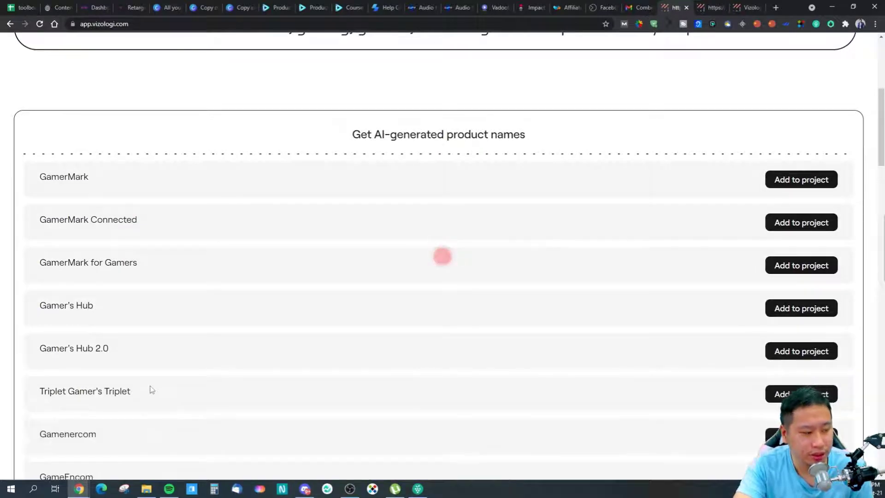
pyautogui.scroll(-3, 147, 388)
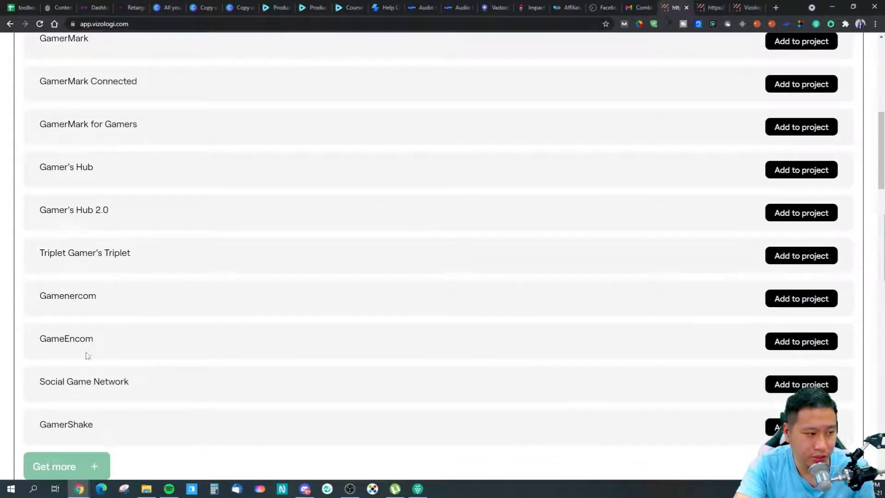
pyautogui.scroll(-1, 132, 420)
pyautogui.click(65, 429)
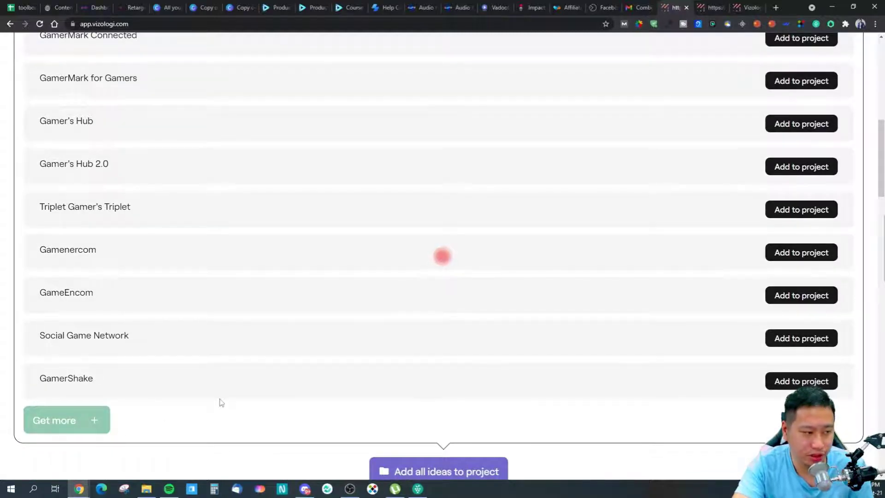
pyautogui.scroll(-4, 168, 358)
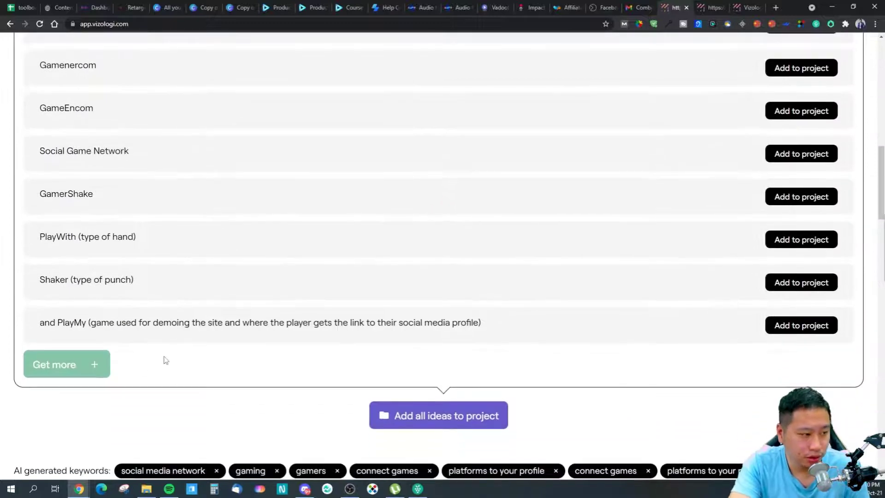
pyautogui.click(72, 373)
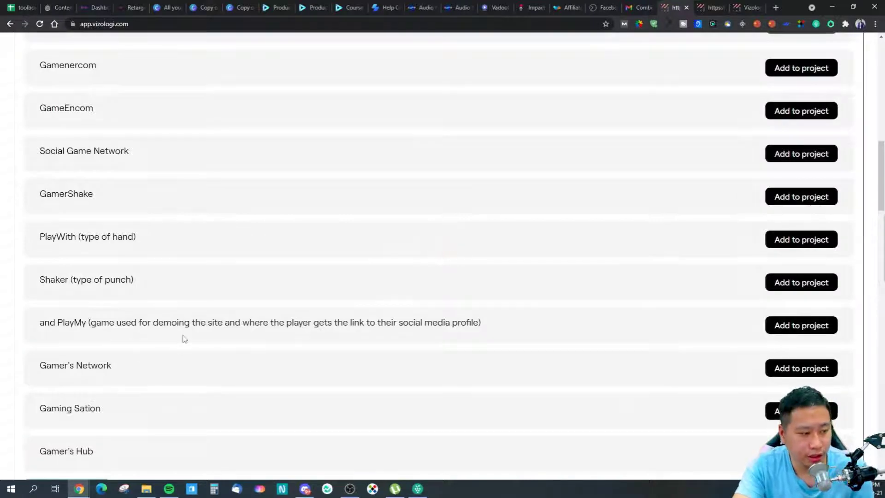
pyautogui.scroll(-2, 184, 340)
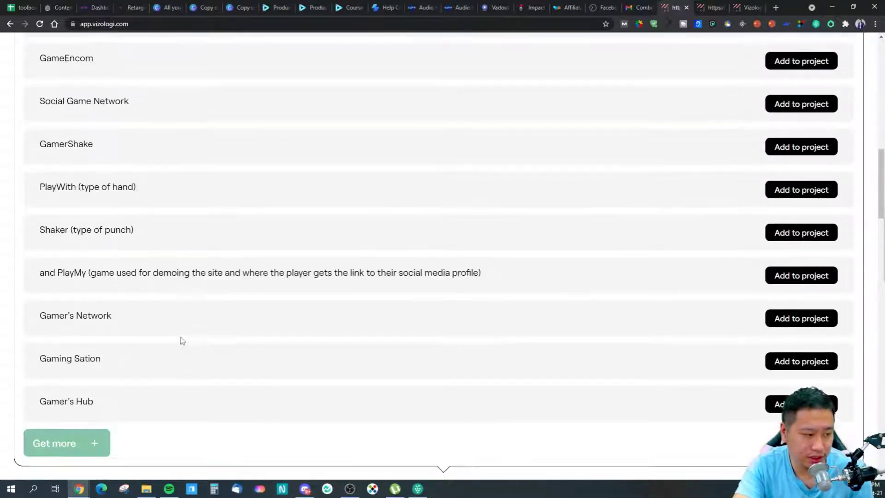
pyautogui.click(101, 391)
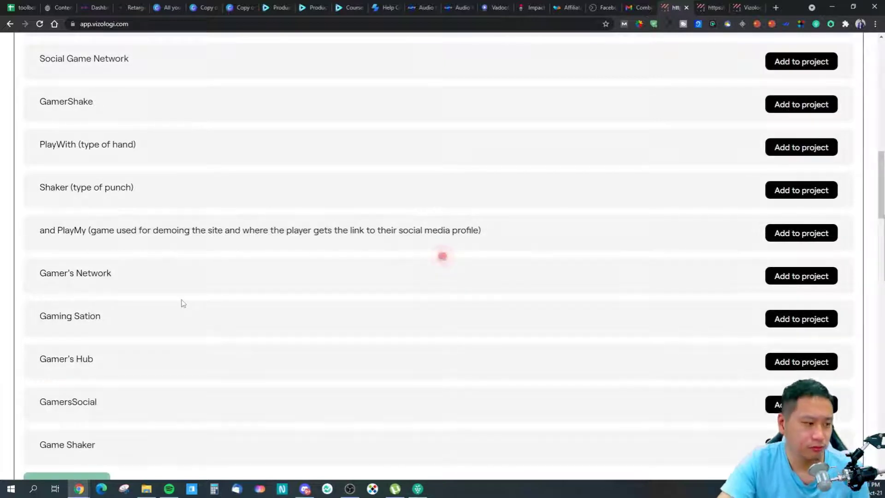
pyautogui.scroll(-3, 164, 339)
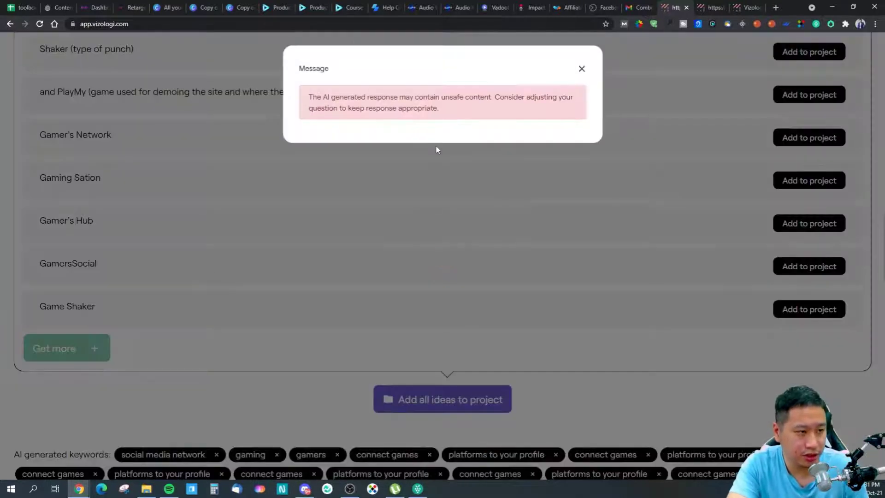
pyautogui.click(582, 68)
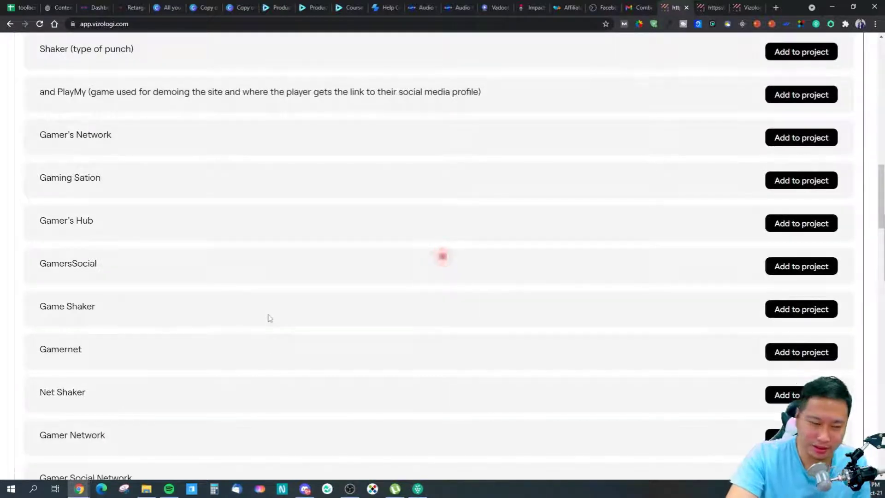
pyautogui.scroll(-1, 249, 330)
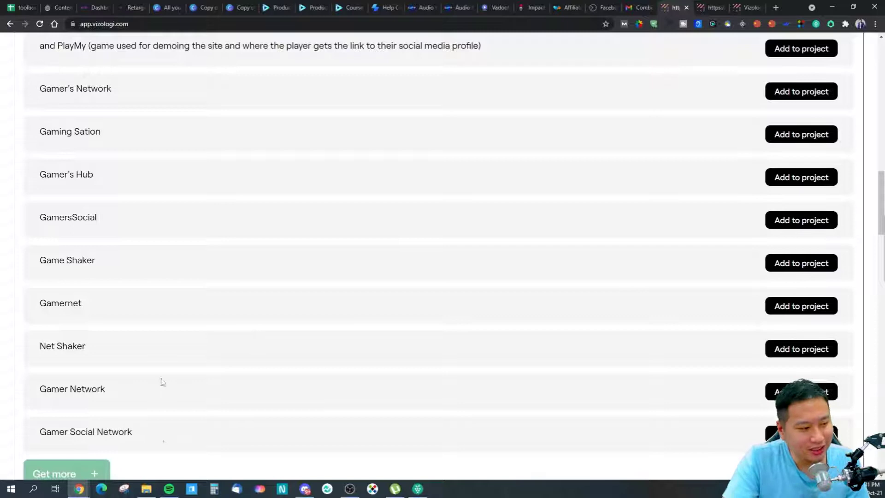
pyautogui.scroll(-2, 162, 382)
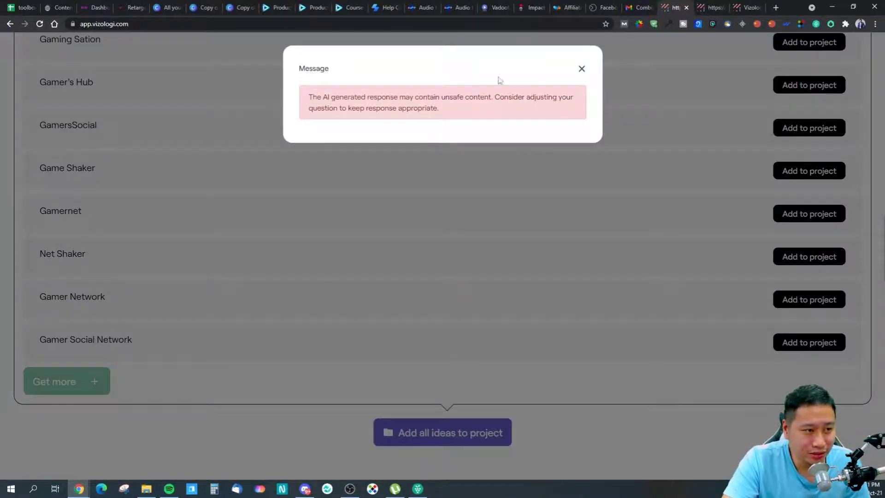
pyautogui.click(580, 69)
# Add the product name GamerMark to the "Social Media Platform for Gamers" project.
pyautogui.scroll(15, 317, 238)
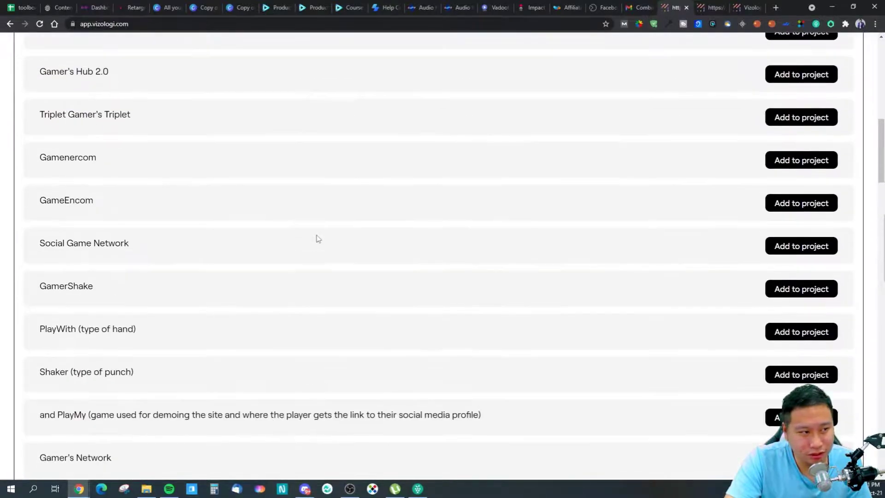
pyautogui.scroll(3, 317, 238)
pyautogui.scroll(-5, 202, 234)
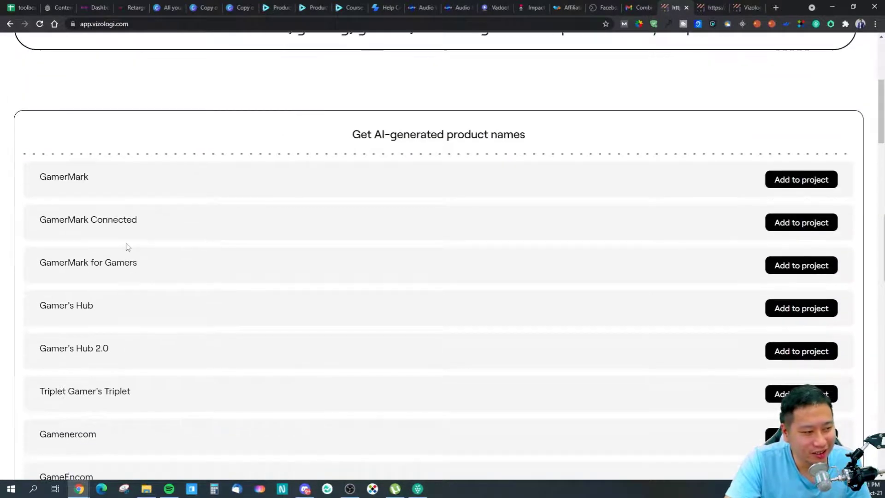
pyautogui.scroll(1, 133, 242)
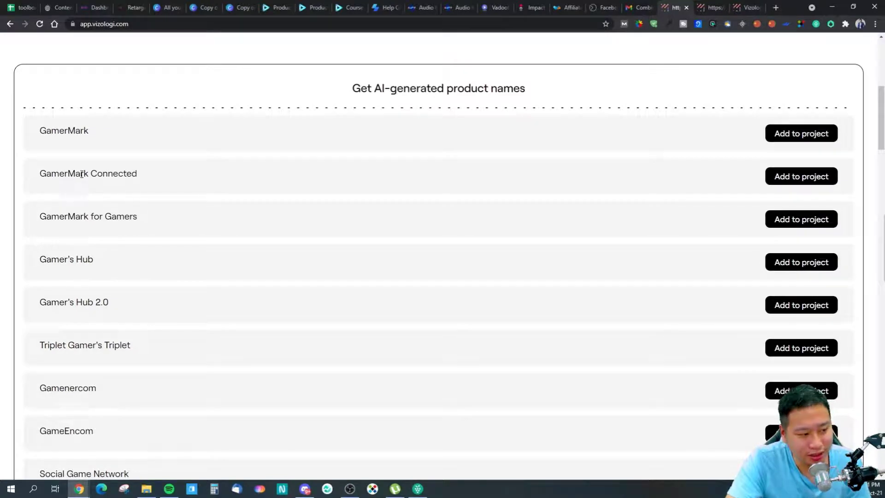
pyautogui.doubleClick(99, 132)
pyautogui.click(207, 152)
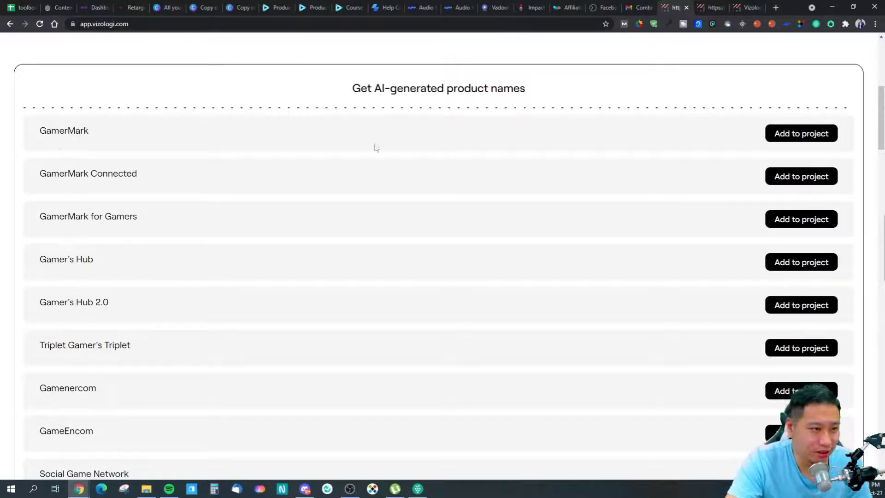
pyautogui.click(804, 137)
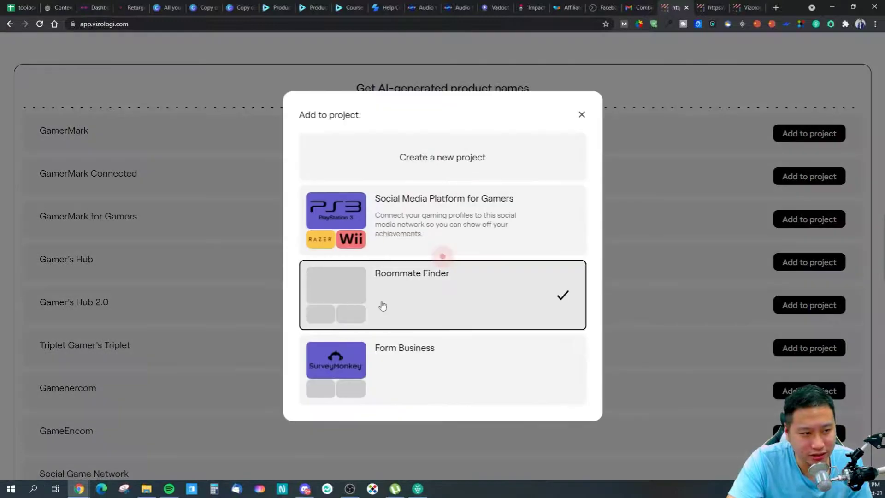
pyautogui.click(358, 224)
pyautogui.click(667, 216)
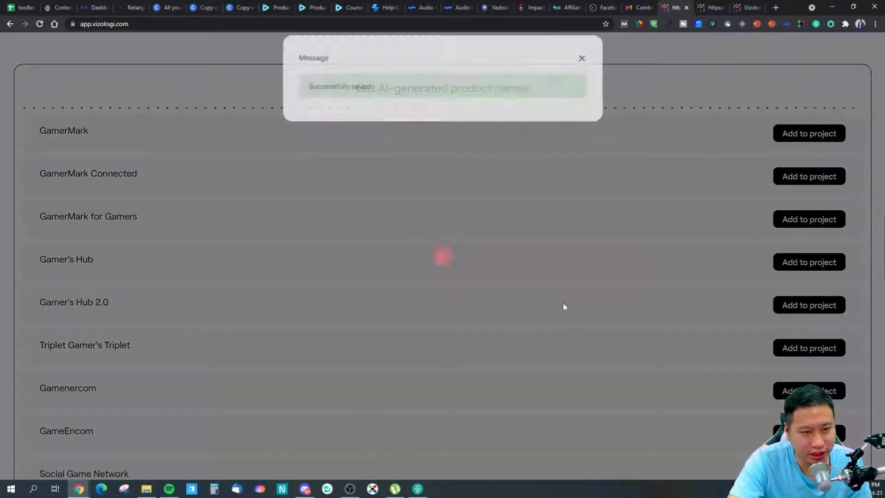
pyautogui.click(582, 68)
# Try to generate another batch of product names at the end of the list, below Gamer Social Network.
pyautogui.scroll(-12, 408, 298)
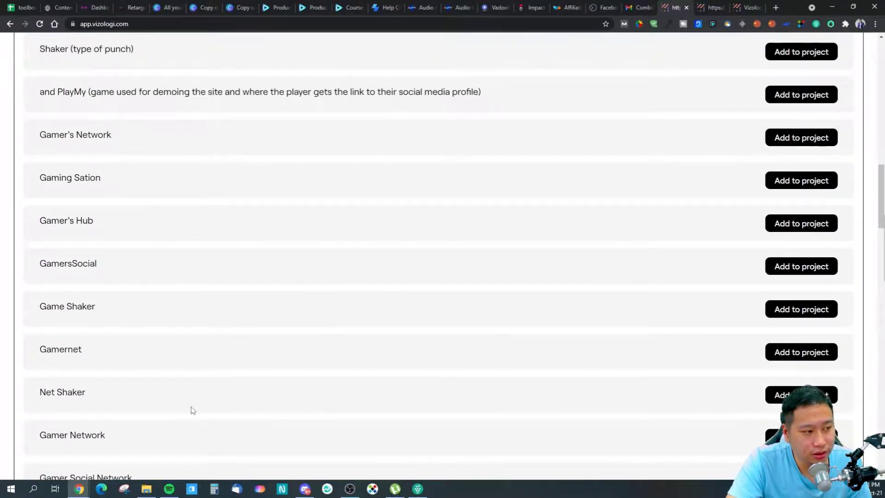
pyautogui.scroll(-3, 193, 410)
pyautogui.click(59, 389)
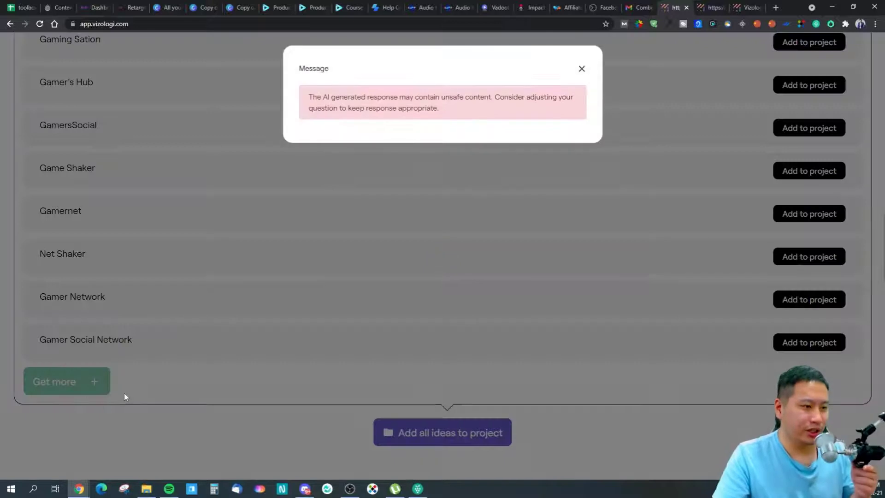
pyautogui.click(581, 69)
# Add the recommended company Twitch.tv to the "Social Media Platform for Gamers" project.
pyautogui.scroll(-5, 129, 230)
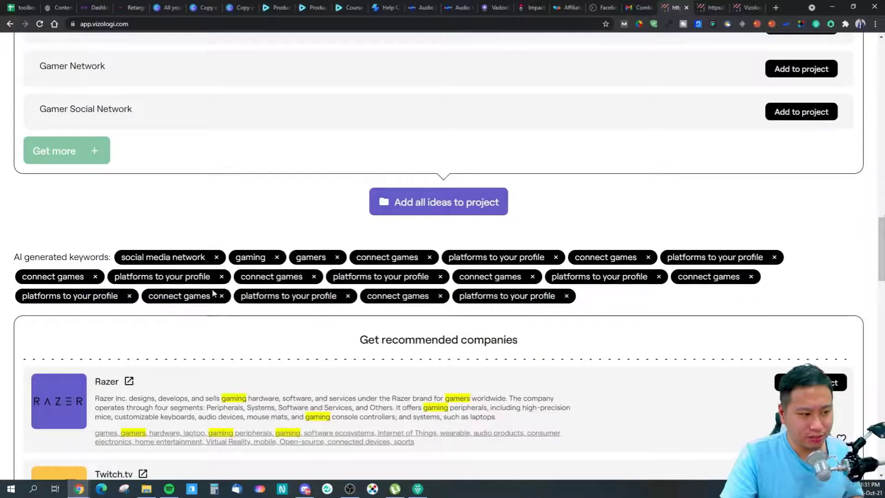
pyautogui.scroll(-5, 235, 221)
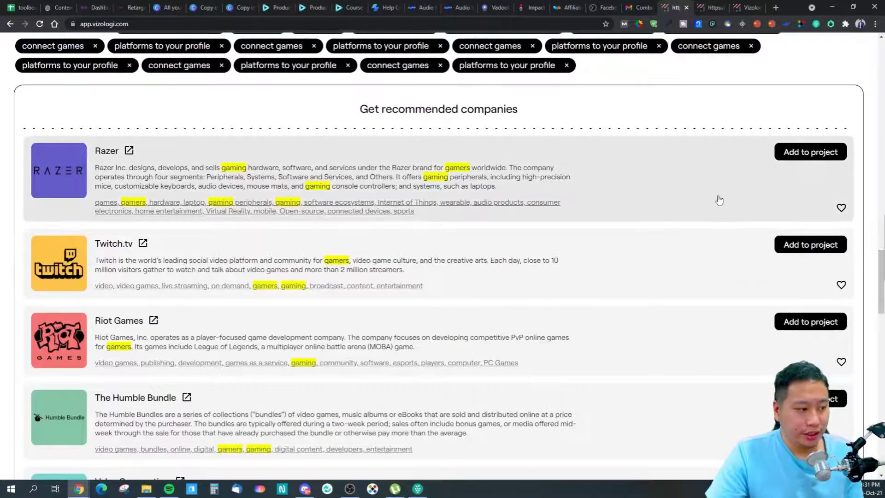
pyautogui.click(811, 244)
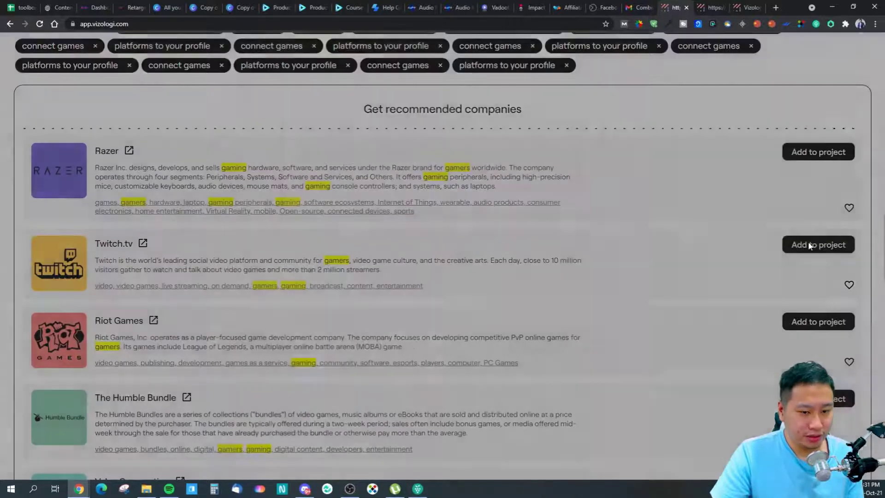
pyautogui.click(419, 226)
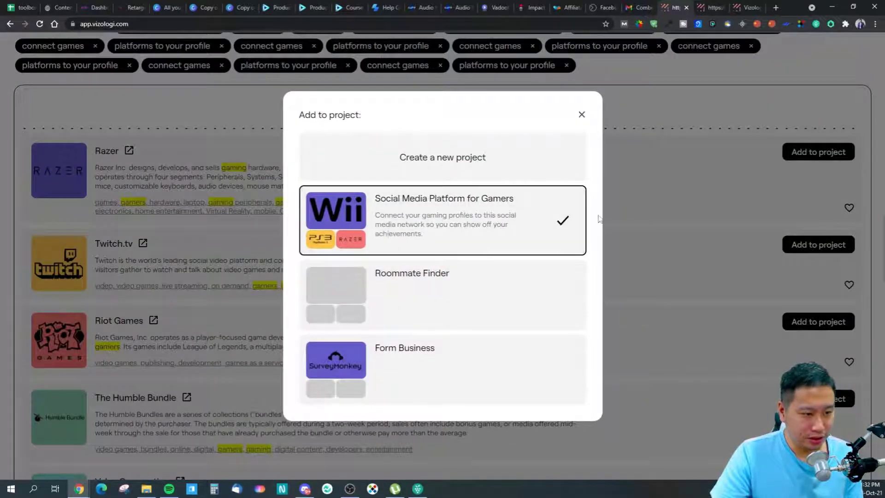
pyautogui.click(442, 255)
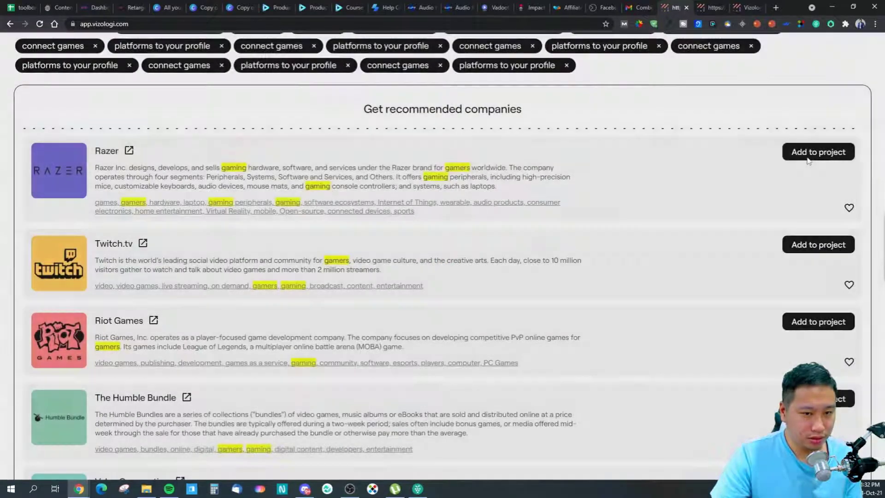
# Add the recommended company Razer to the "Social Media Platform for Gamers" project.
pyautogui.click(816, 152)
pyautogui.click(457, 228)
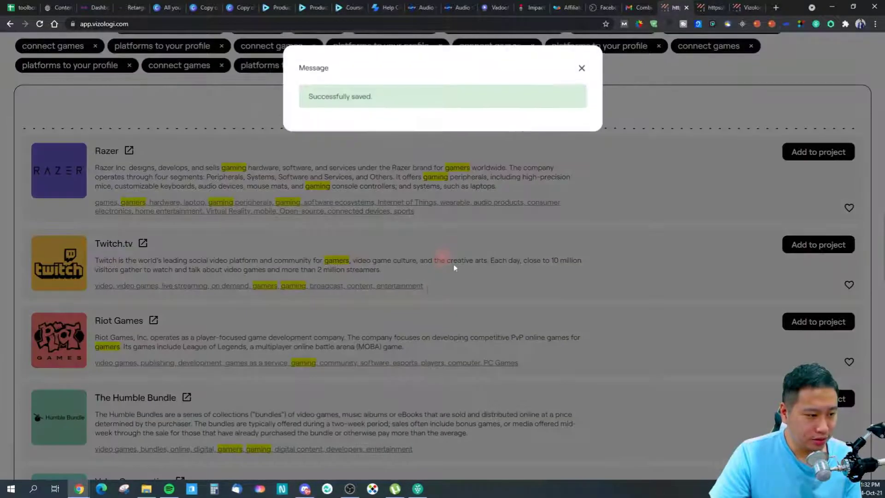
pyautogui.click(581, 68)
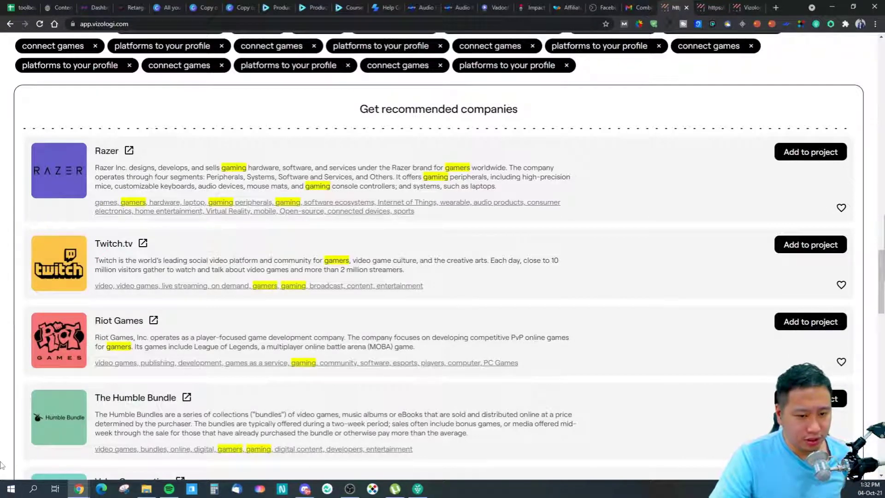
# Add the recommended company Riot Games to the "Social Media Platform for Gamers" project.
pyautogui.click(805, 322)
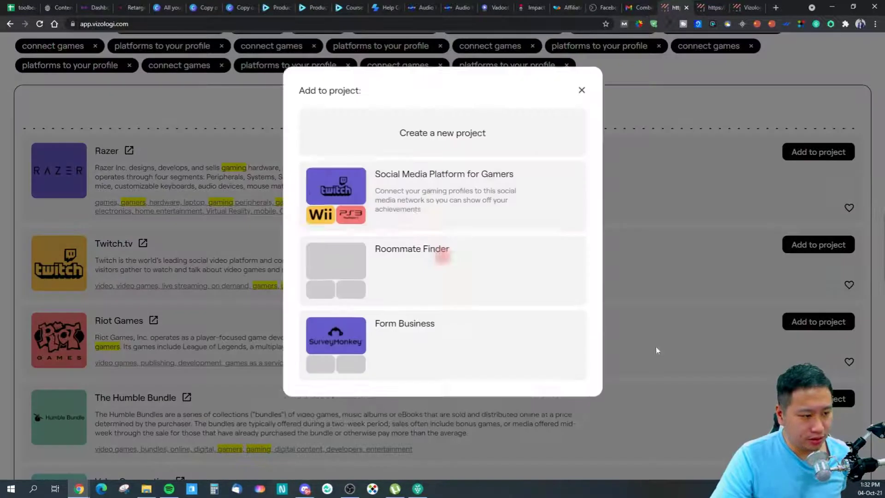
pyautogui.click(444, 251)
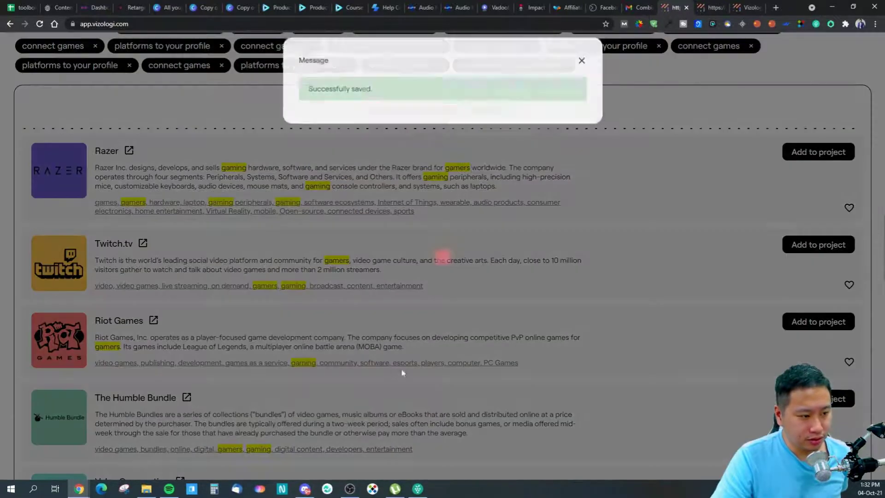
pyautogui.click(581, 76)
# Return to the dashboard and start a new Market analysis query with its example questions shown.
pyautogui.scroll(15, 612, 217)
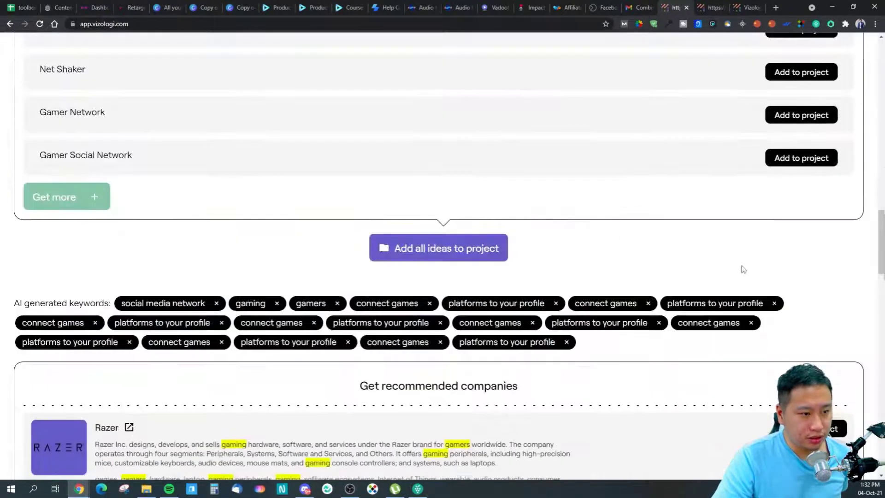
pyautogui.scroll(10, 360, 238)
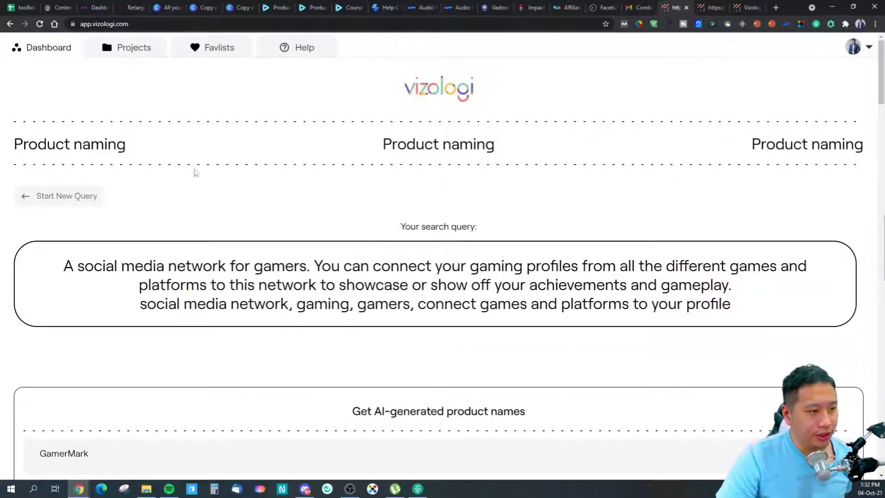
pyautogui.click(43, 55)
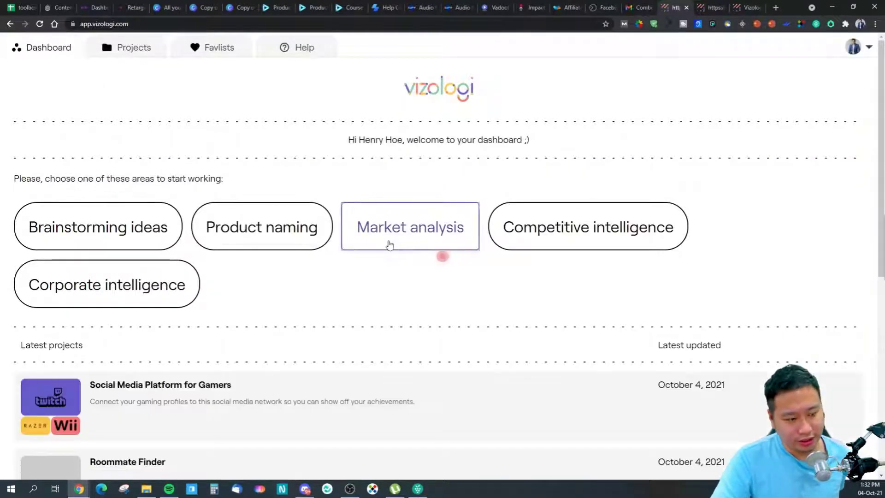
pyautogui.scroll(-1, 279, 280)
pyautogui.scroll(-3, 300, 279)
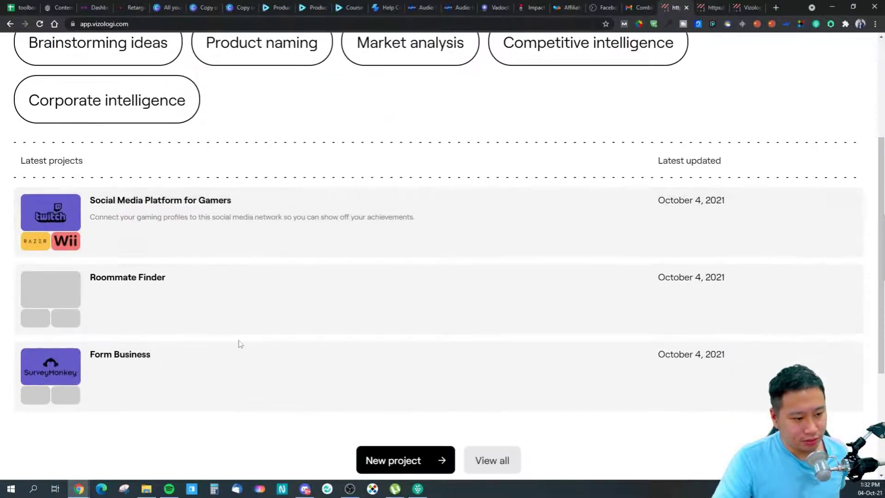
pyautogui.scroll(3, 199, 330)
pyautogui.click(463, 181)
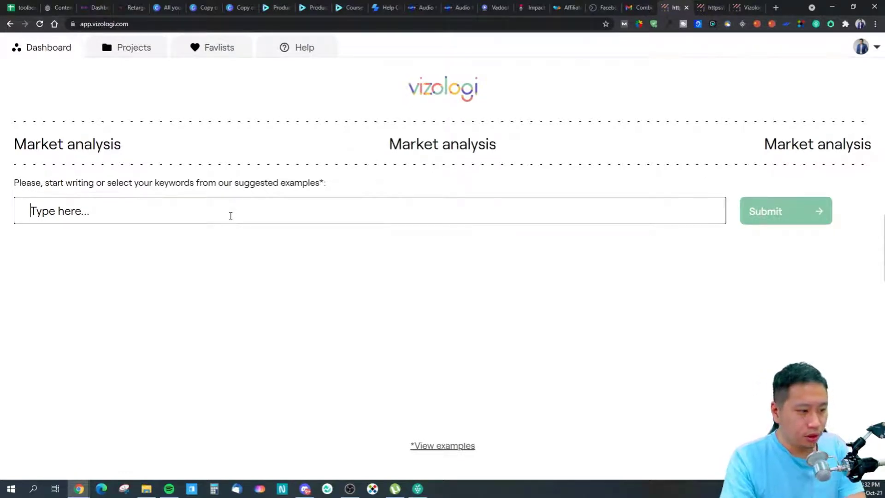
pyautogui.click(445, 450)
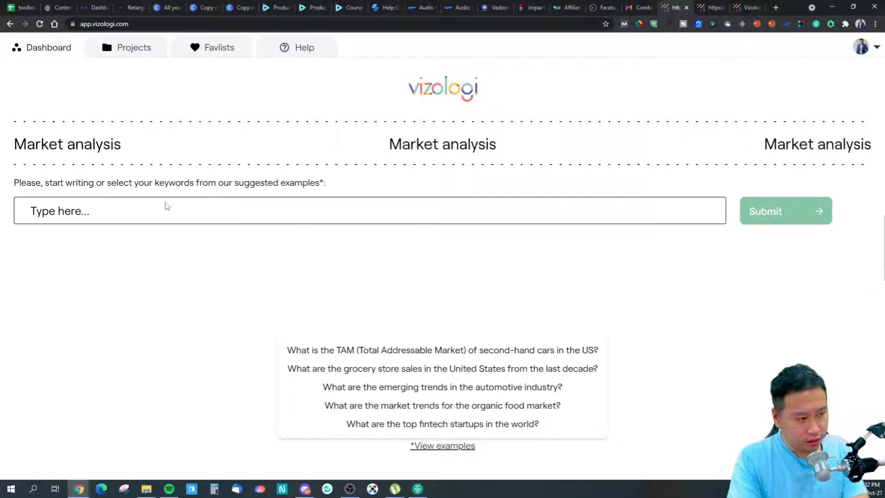
# Submit the market analysis question "How many people actively play video games?".
pyautogui.click(147, 217)
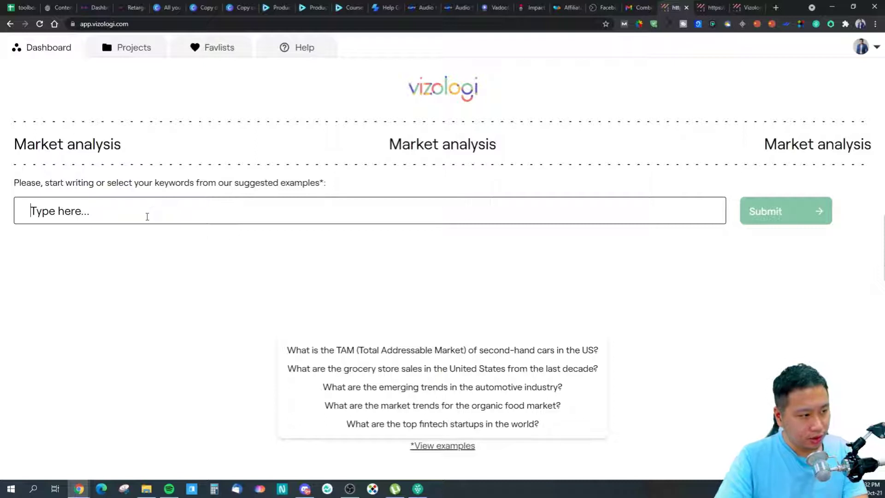
pyautogui.write('How many pe')
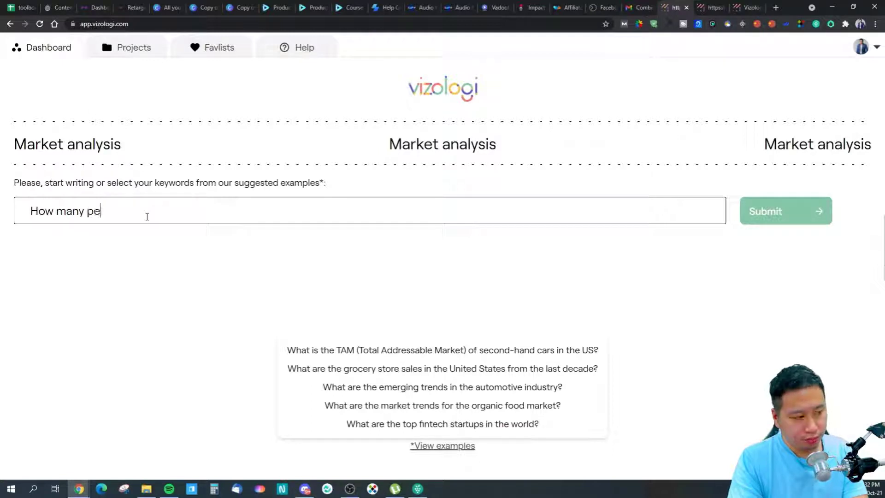
pyautogui.write('ople ')
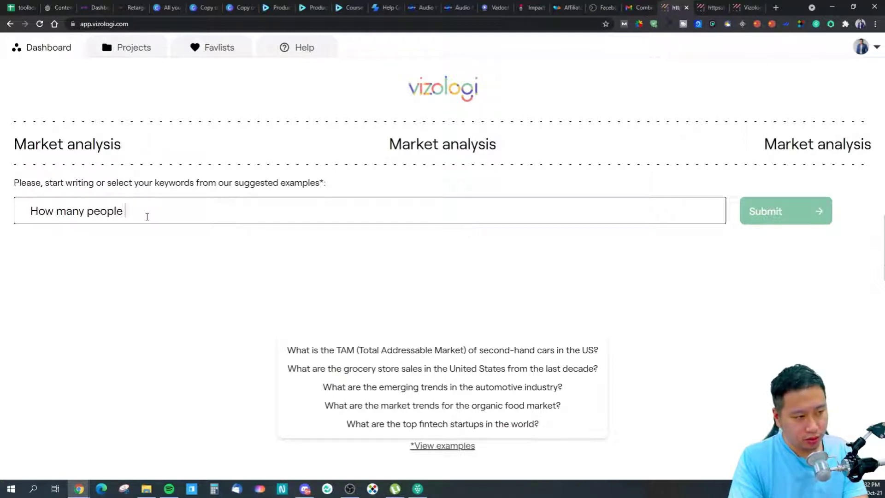
pyautogui.write('actively play')
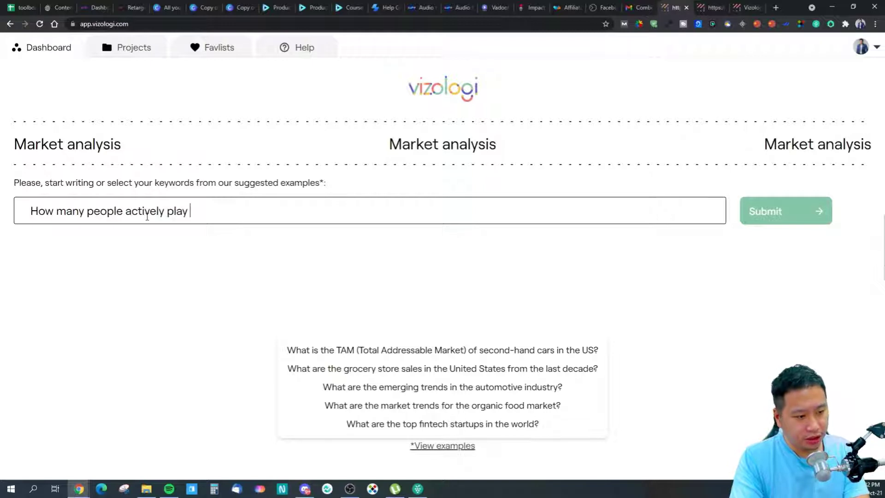
pyautogui.write(' video games')
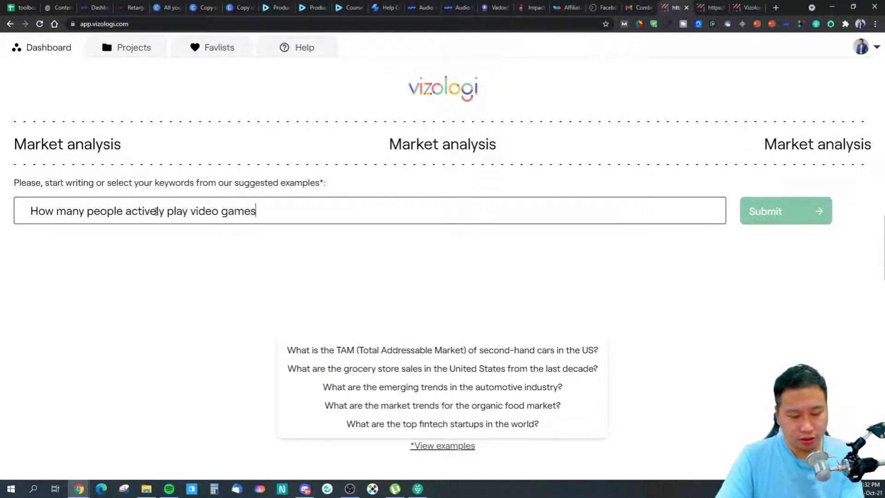
pyautogui.write('?')
pyautogui.click(761, 212)
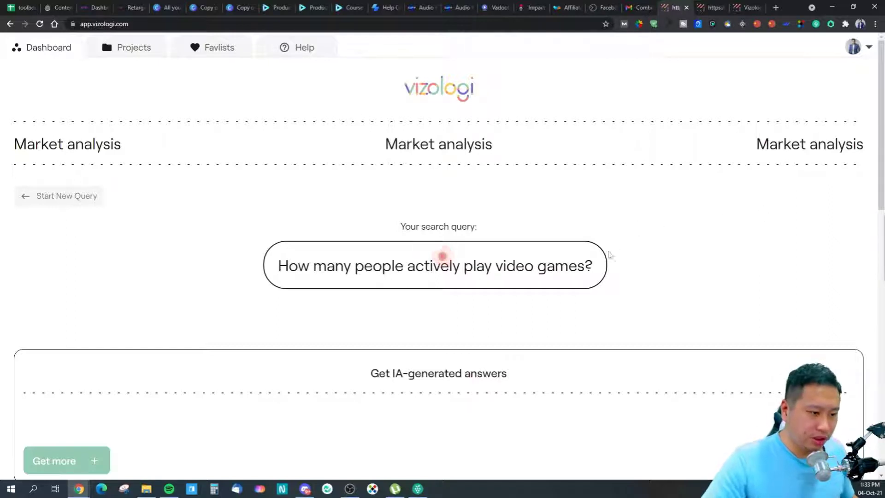
# Repeatedly request more AI-generated answers to the video games question, dismissing the message that appears.
pyautogui.scroll(-3, 849, 212)
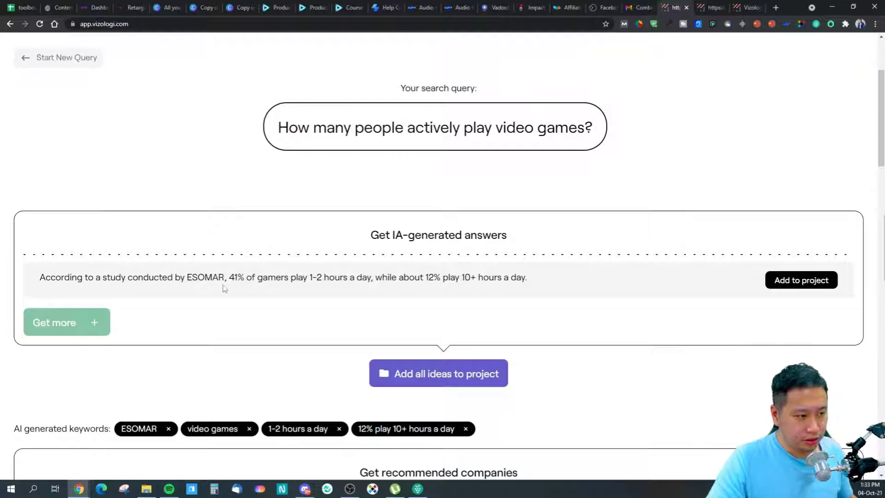
pyautogui.click(81, 326)
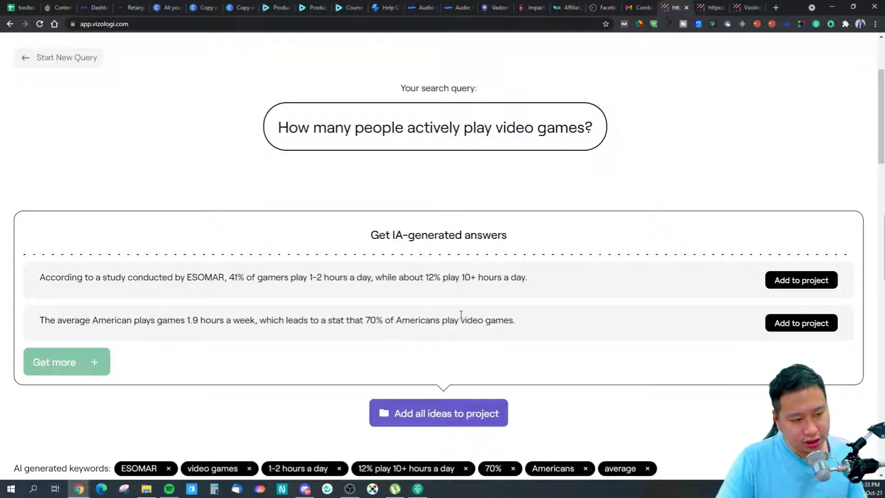
pyautogui.click(72, 362)
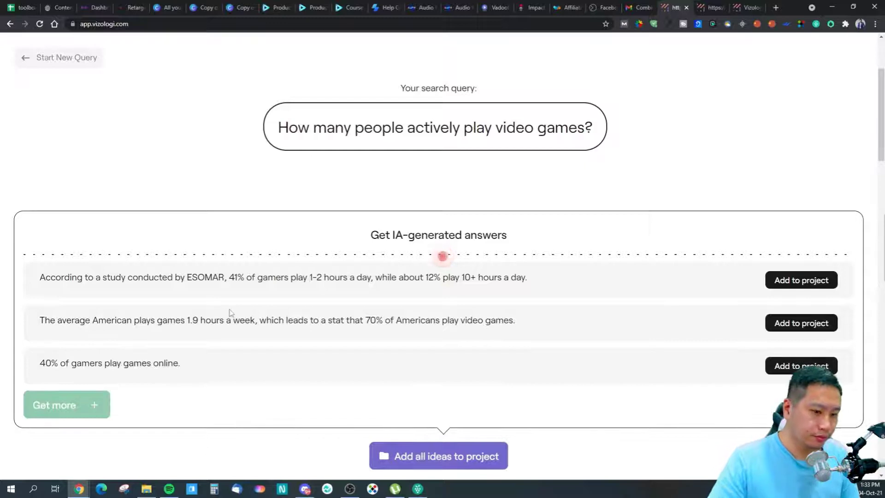
pyautogui.click(78, 405)
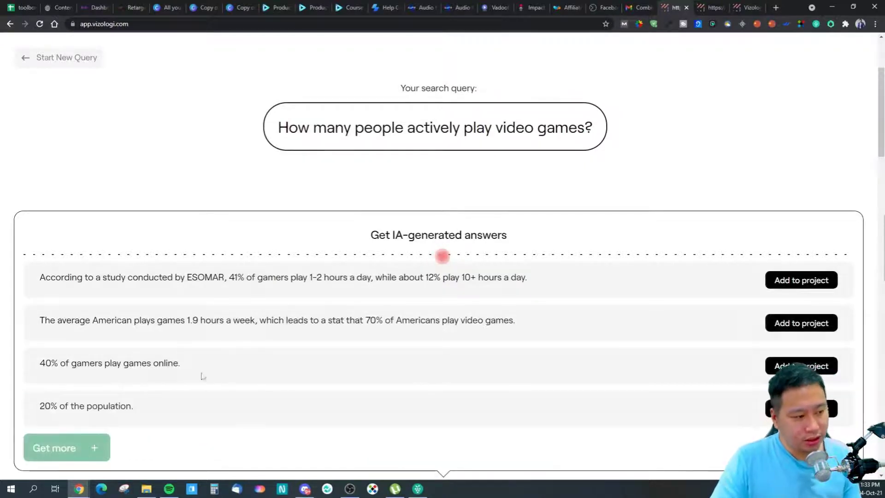
pyautogui.scroll(-2, 175, 379)
pyautogui.click(95, 357)
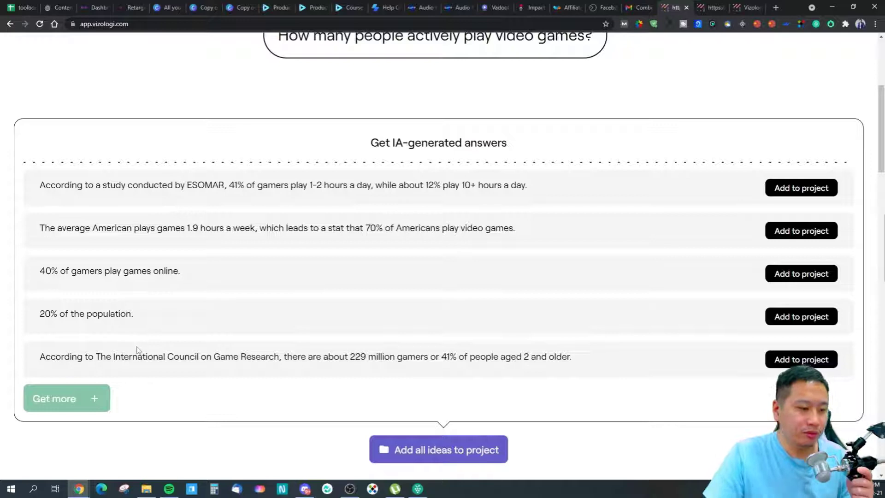
pyautogui.click(90, 395)
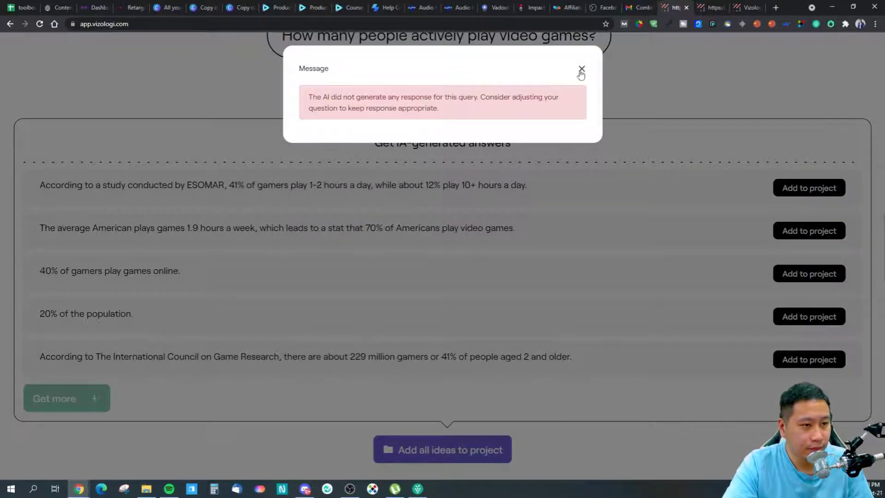
pyautogui.click(581, 70)
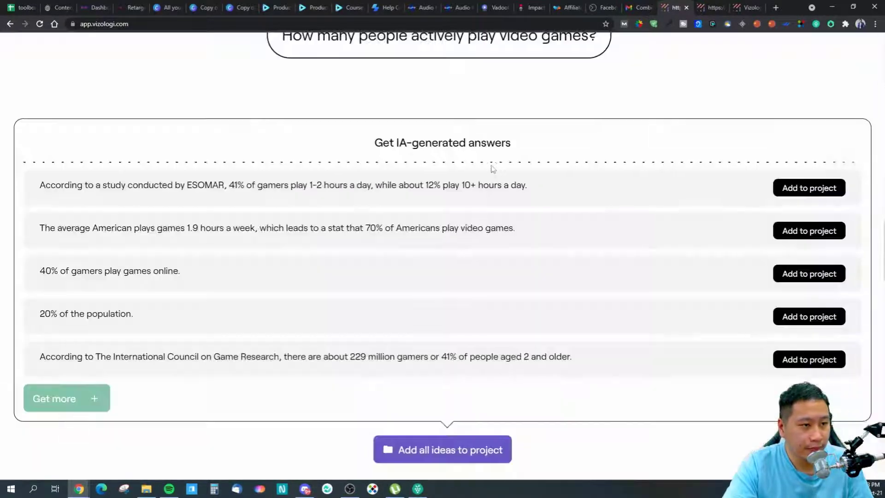
# Add the International Council on Game Research answer about 229 million gamers to the "Social Media Platform for Gamers" project.
pyautogui.scroll(-4, 393, 326)
pyautogui.scroll(2, 336, 313)
pyautogui.scroll(-4, 394, 312)
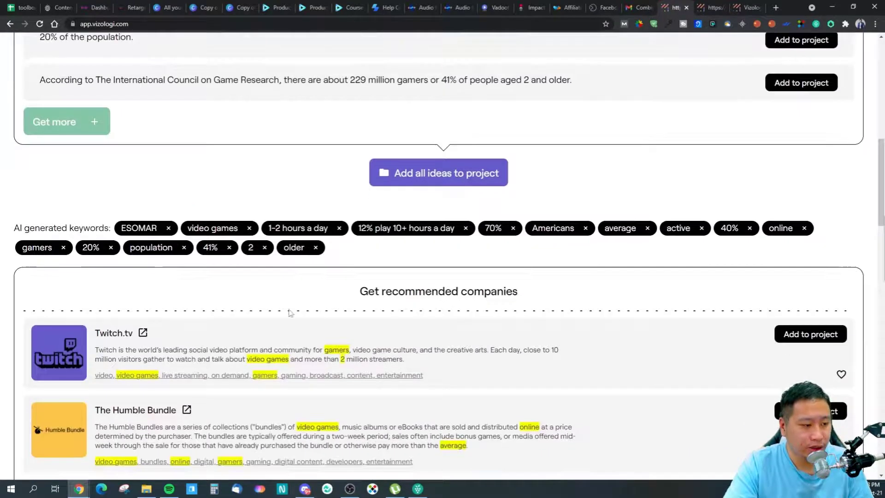
pyautogui.scroll(-5, 147, 310)
pyautogui.scroll(10, 146, 310)
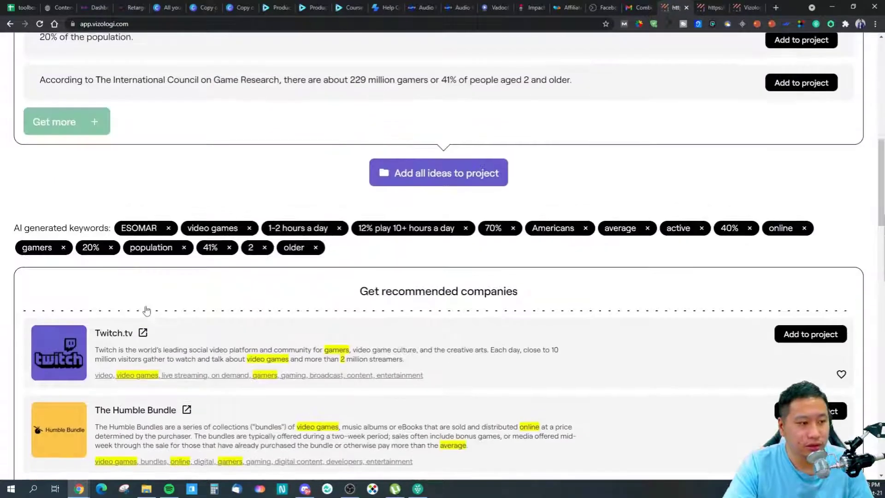
pyautogui.scroll(2, 147, 310)
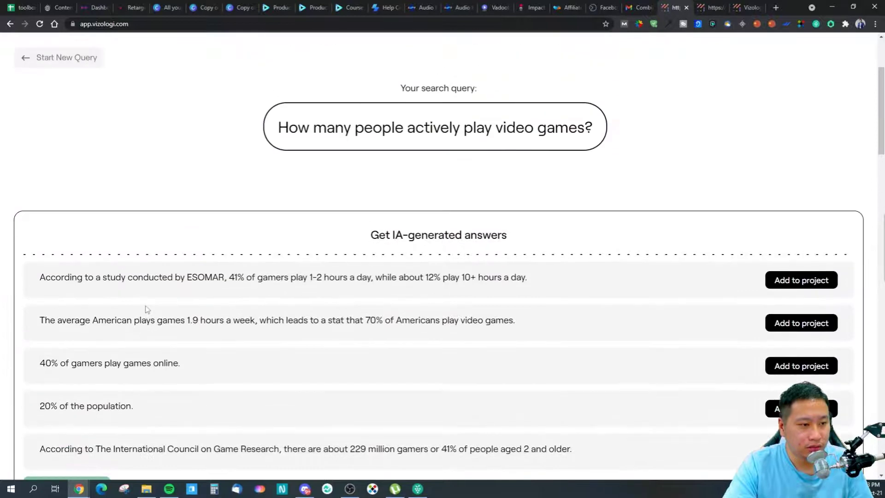
pyautogui.scroll(-3, 717, 419)
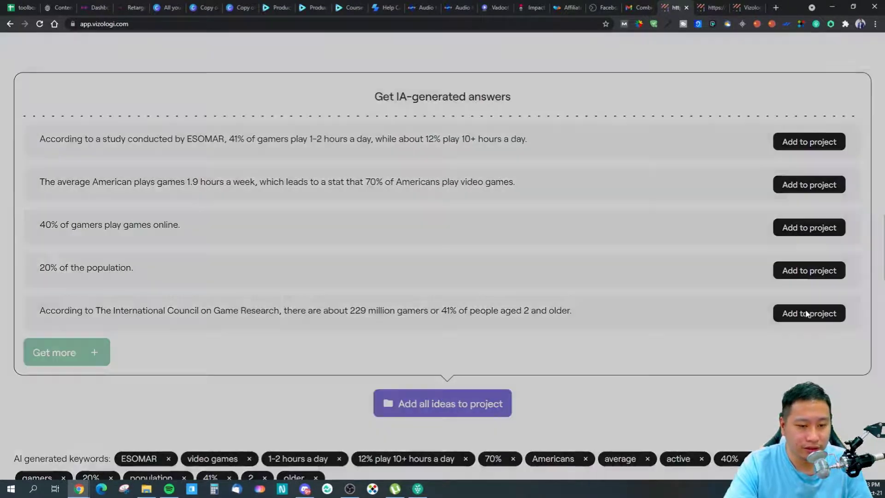
pyautogui.click(807, 313)
pyautogui.click(441, 231)
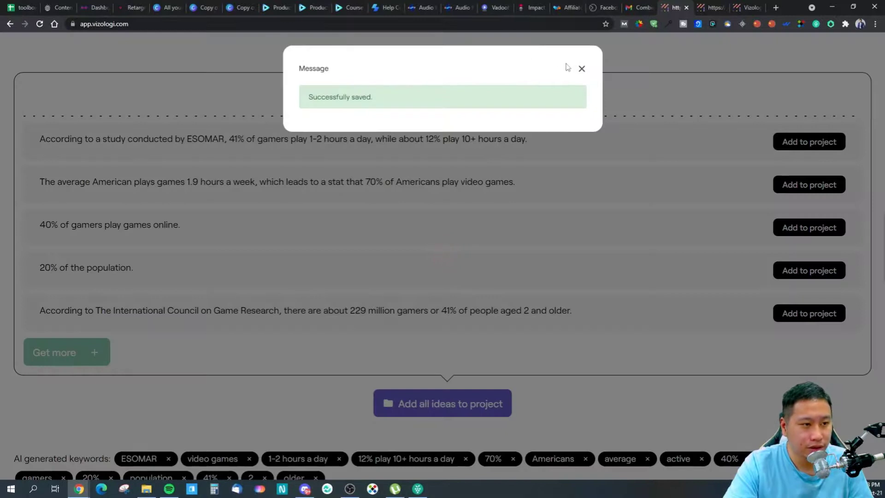
pyautogui.click(581, 68)
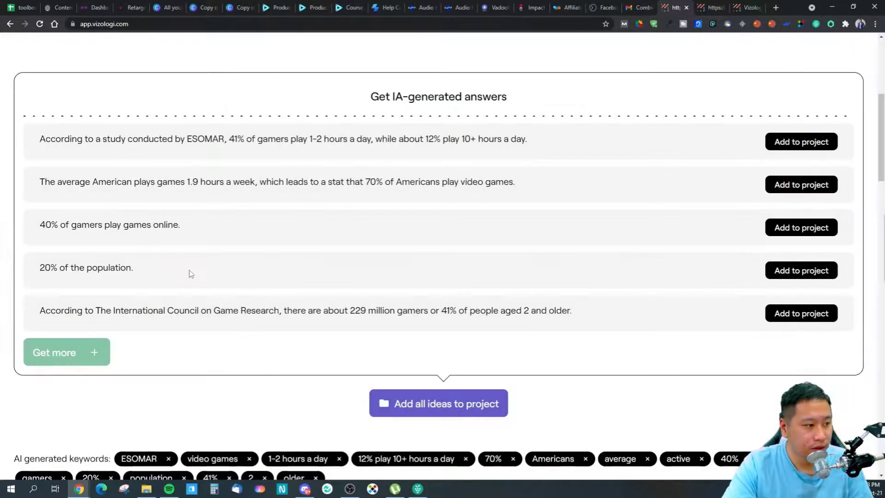
# Add the answer about 70% of Americans playing video games to the "Social Media Platform for Gamers" project.
pyautogui.scroll(2, 194, 275)
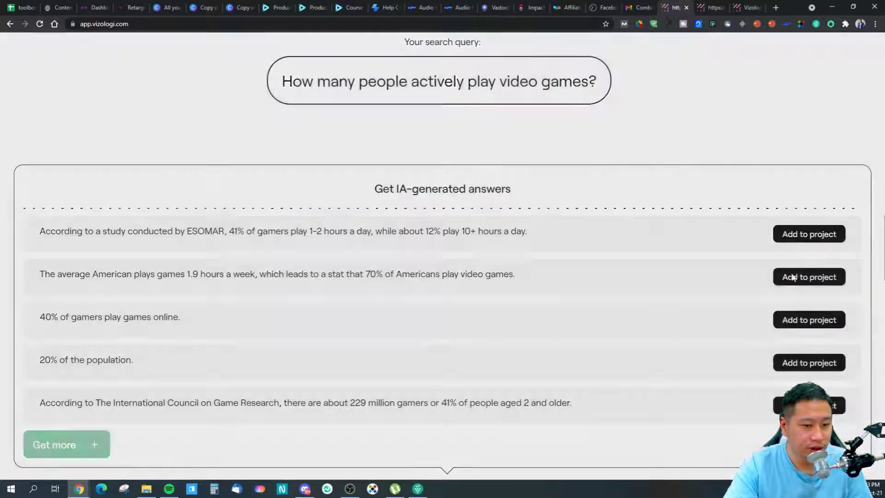
pyautogui.click(791, 276)
pyautogui.click(688, 195)
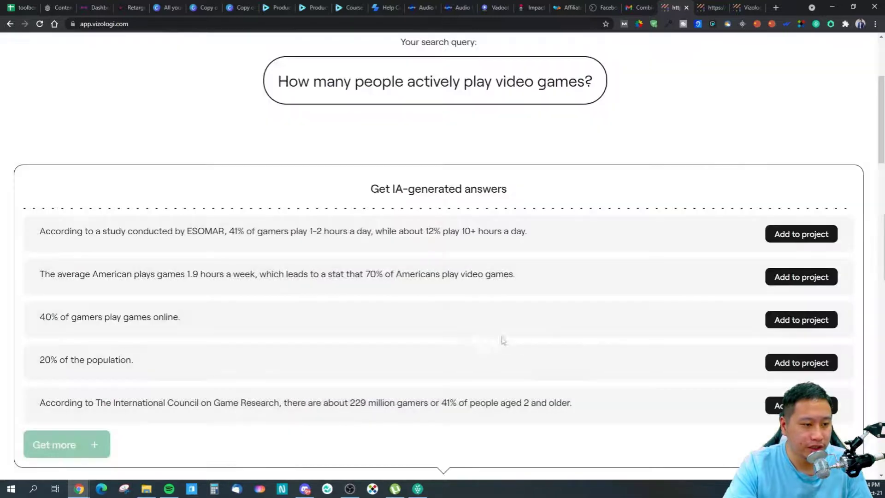
pyautogui.click(581, 69)
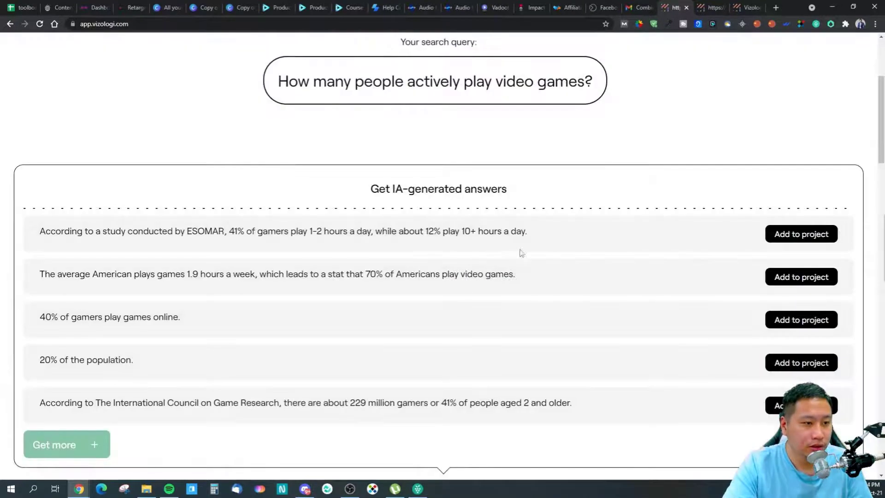
# Leave the market analysis results and start a new Competitive intelligence query, checking its example questions.
pyautogui.scroll(4, 521, 253)
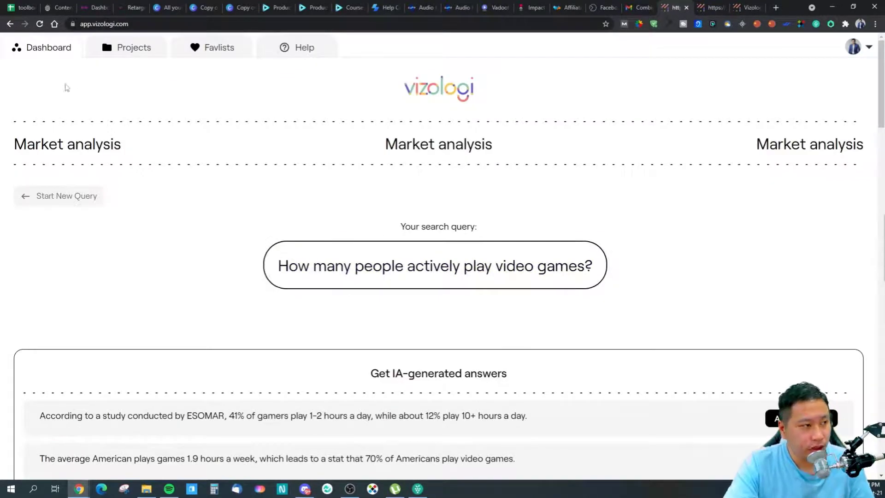
pyautogui.click(59, 195)
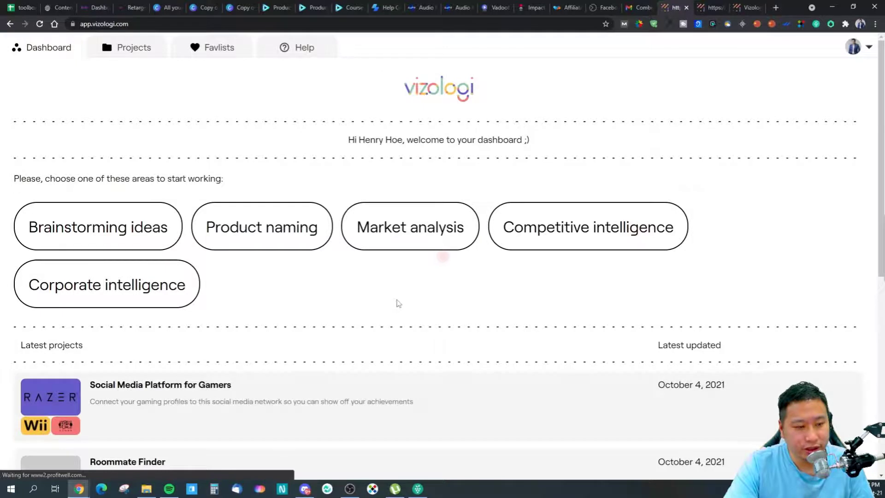
pyautogui.scroll(-3, 371, 277)
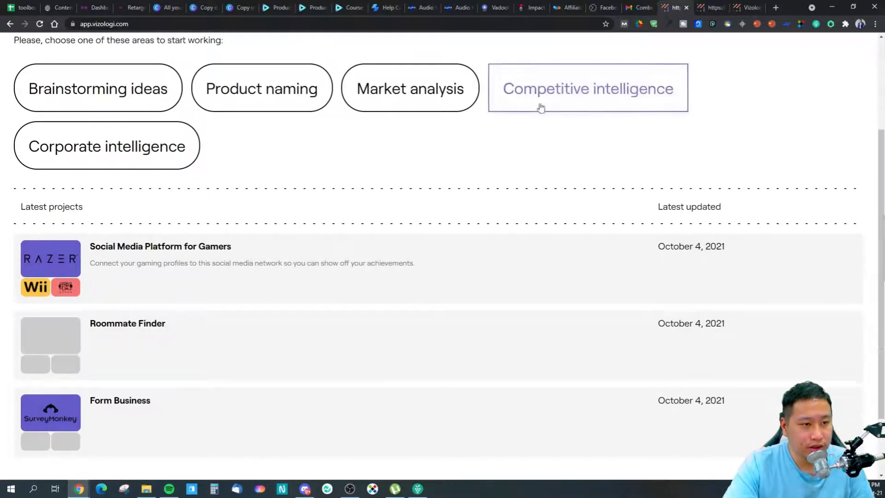
pyautogui.click(541, 105)
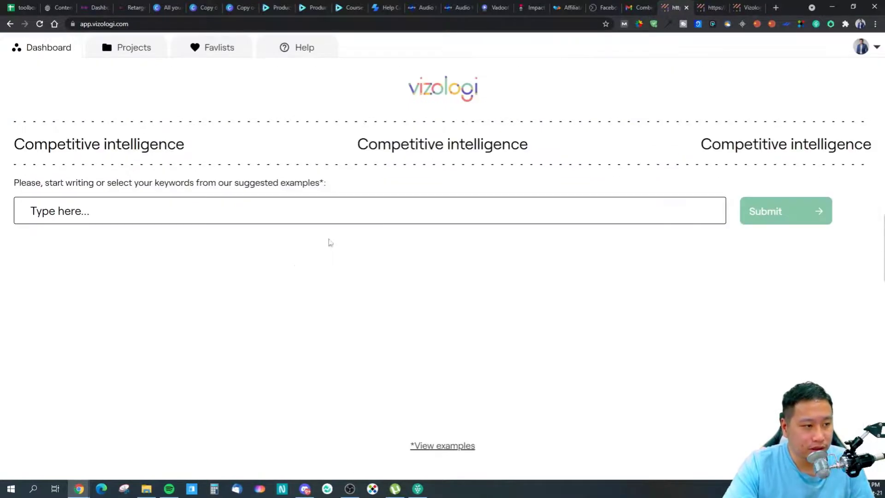
pyautogui.click(422, 448)
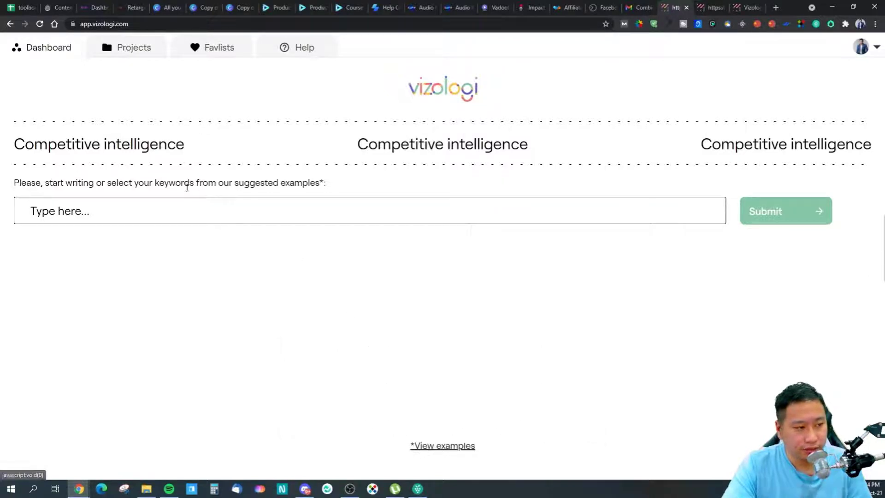
# Submit the competitive intelligence question "How many users are there on Twitch.tv?".
pyautogui.click(186, 209)
pyautogui.write('How')
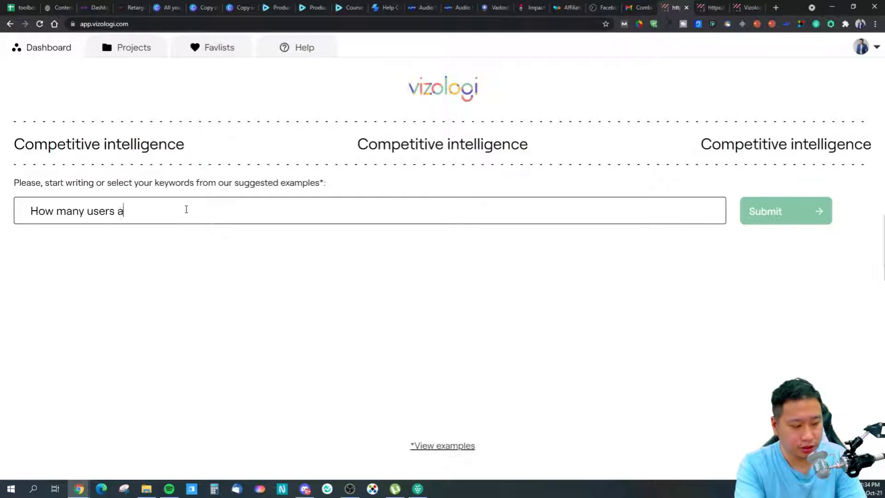
pyautogui.write('many users are there on')
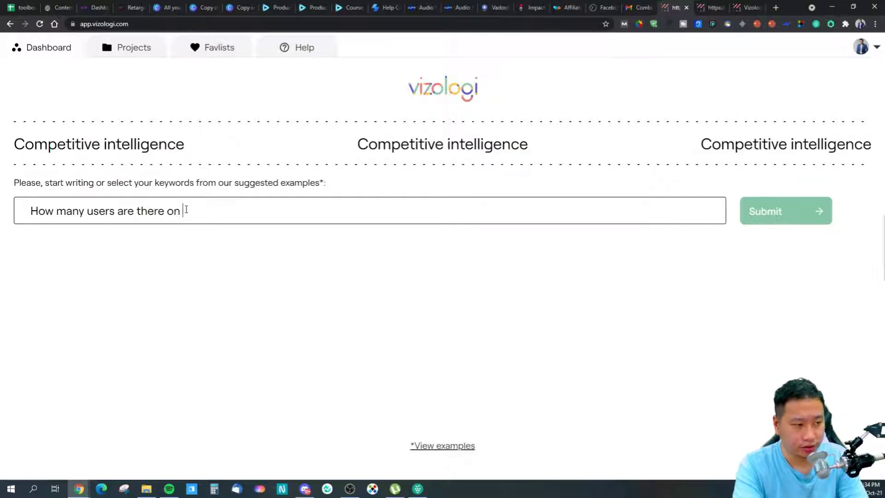
pyautogui.write(' Twitch.tv')
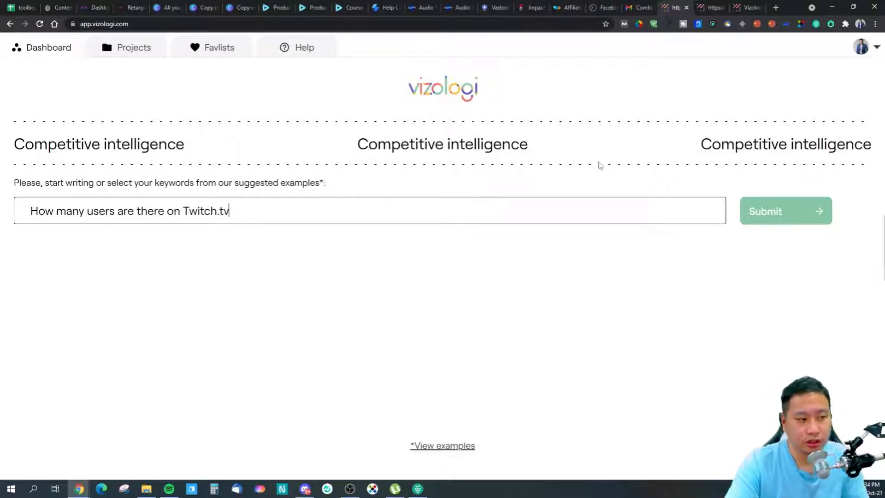
pyautogui.click(798, 221)
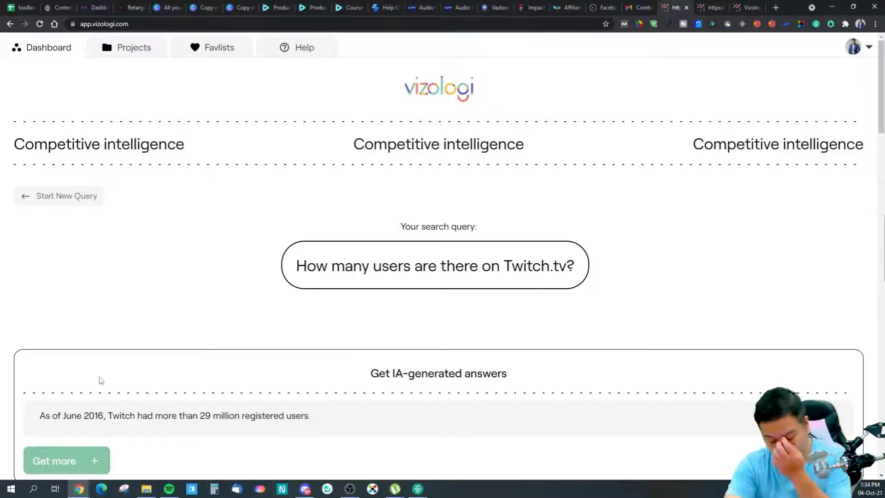
# Generate two more answers and add the one about more than 300 million Twitch.tv users to the "Social Media Platform for Gamers" project.
pyautogui.scroll(-2, 143, 447)
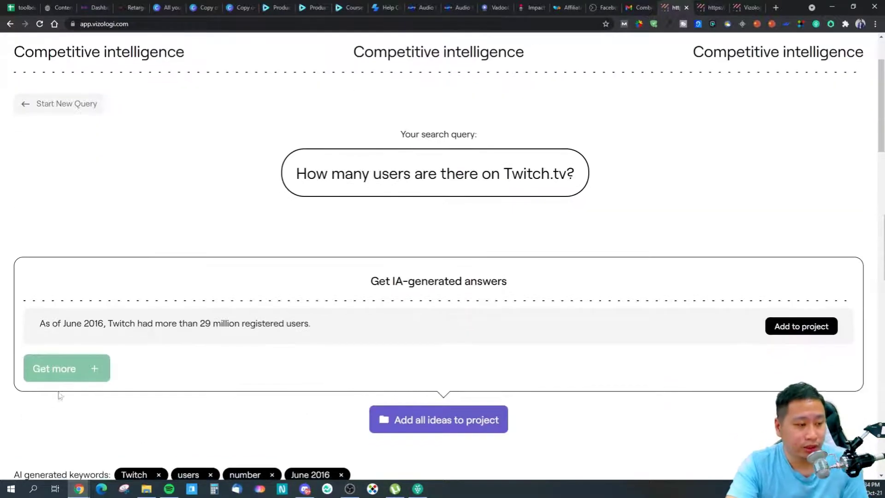
pyautogui.click(73, 370)
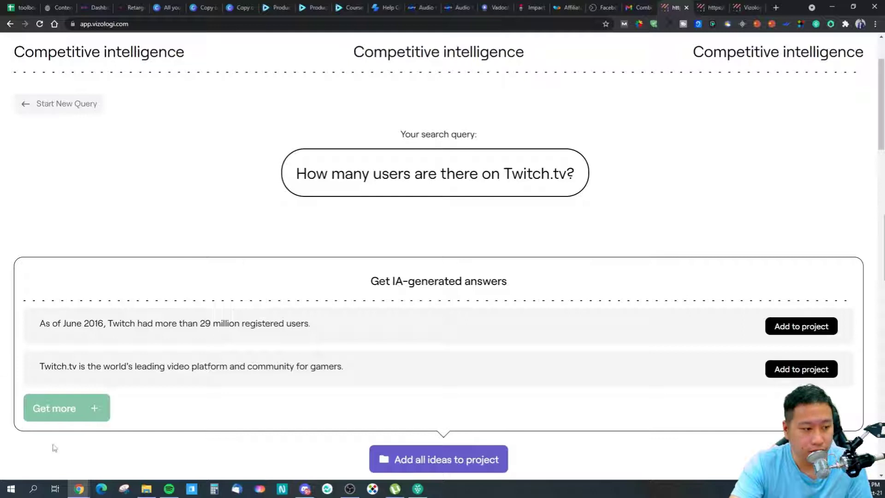
pyautogui.click(90, 409)
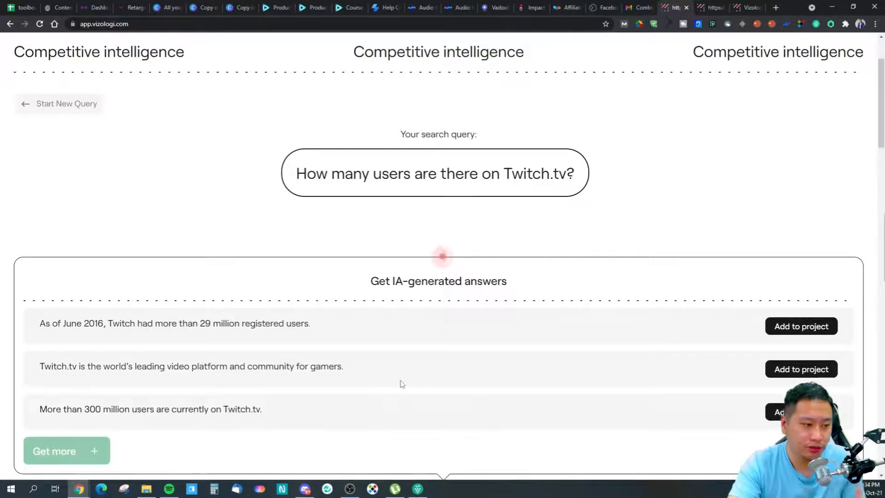
pyautogui.click(779, 412)
pyautogui.click(447, 220)
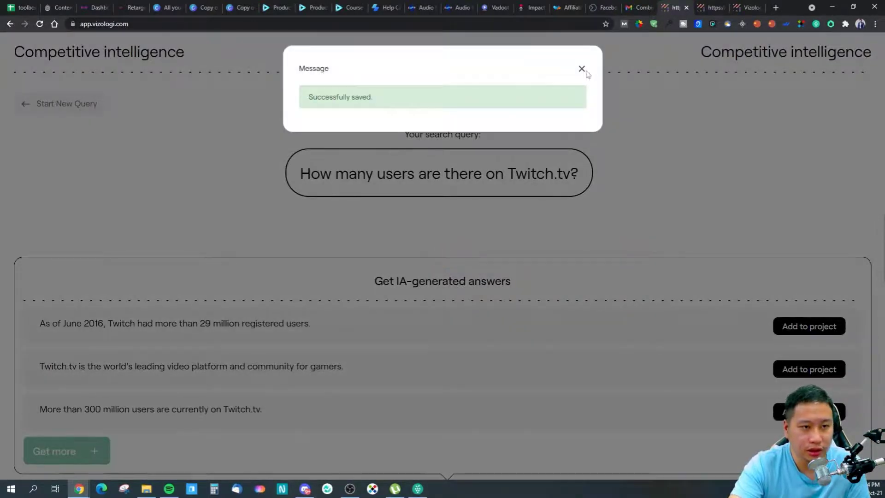
# Dismiss the saved message, return to the dashboard, and start a Corporate intelligence query, checking its example questions.
pyautogui.click(582, 68)
pyautogui.scroll(2, 668, 217)
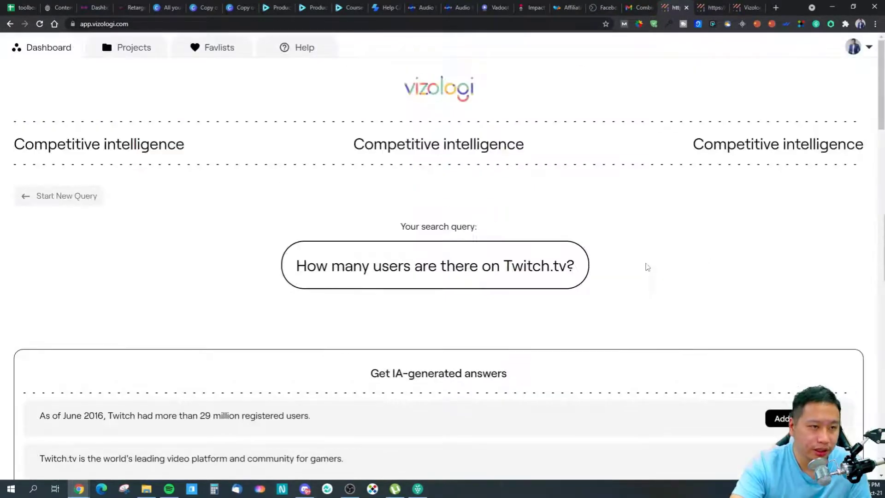
pyautogui.click(42, 51)
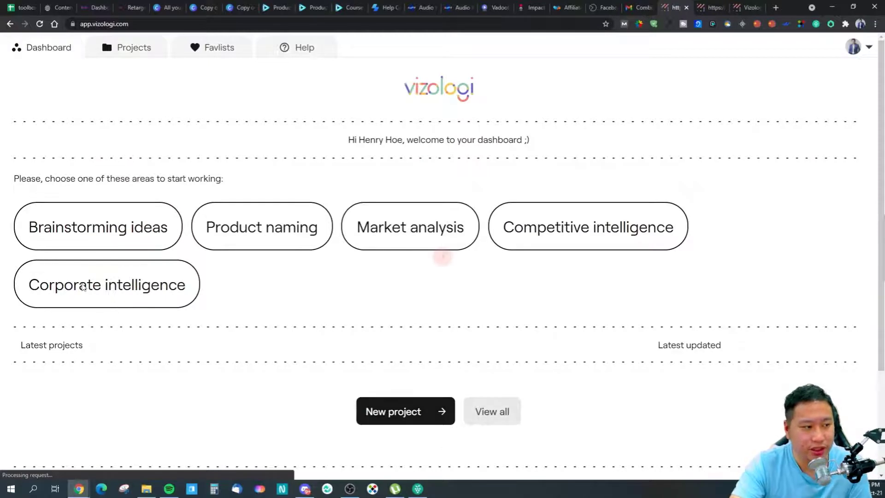
pyautogui.click(140, 300)
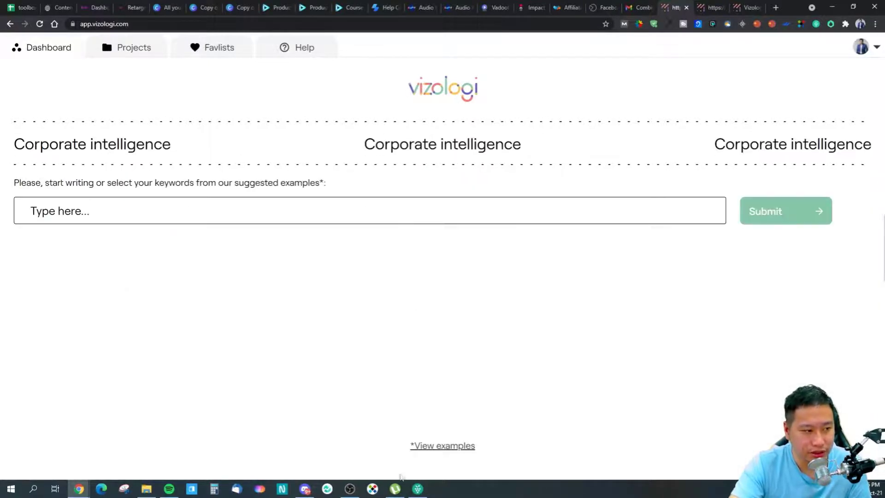
pyautogui.moveTo(443, 446)
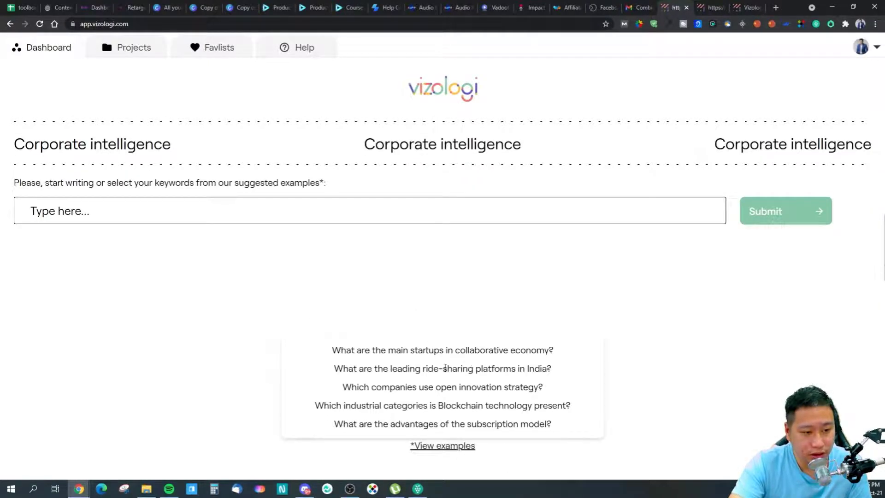
# Submit the corporate intelligence question "What are the biggest companies in the gaming industry?".
pyautogui.click(174, 215)
pyautogui.write('What are ')
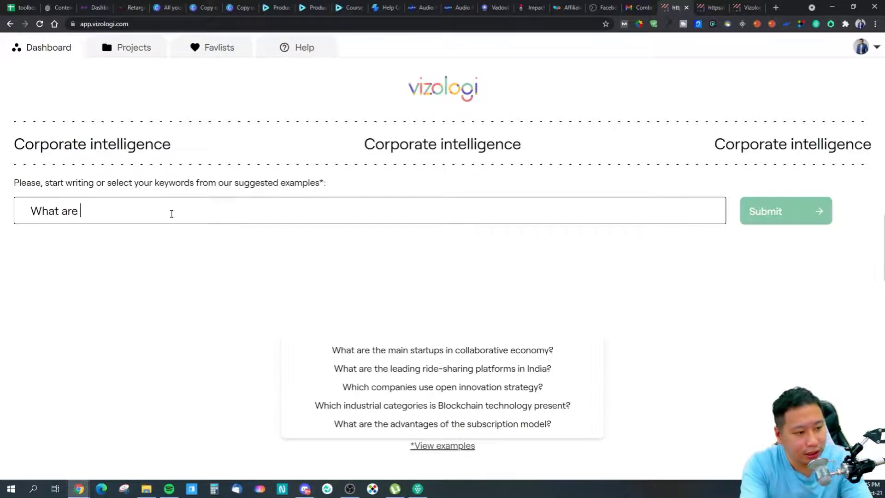
pyautogui.write('the biggest')
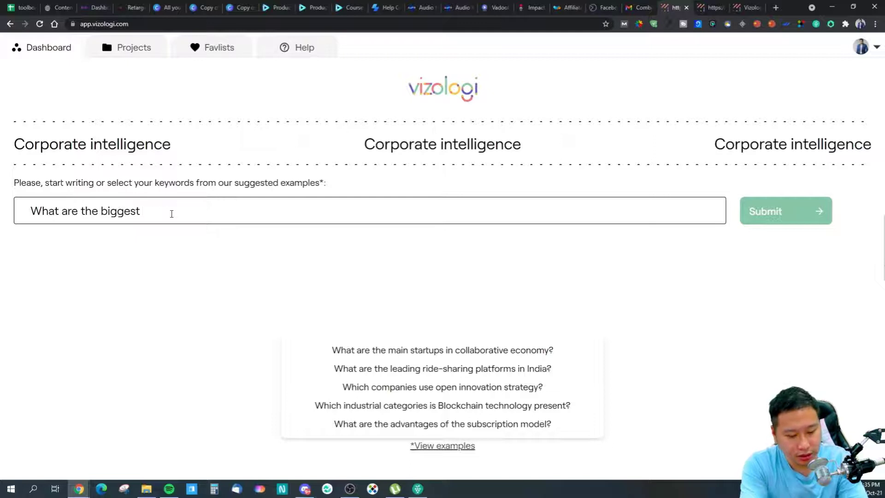
pyautogui.write(' companies in the gaming industry?')
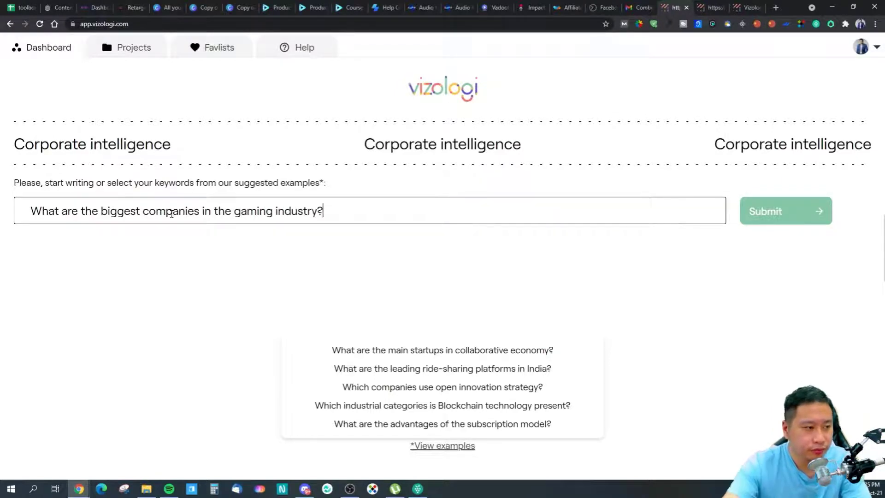
pyautogui.click(779, 220)
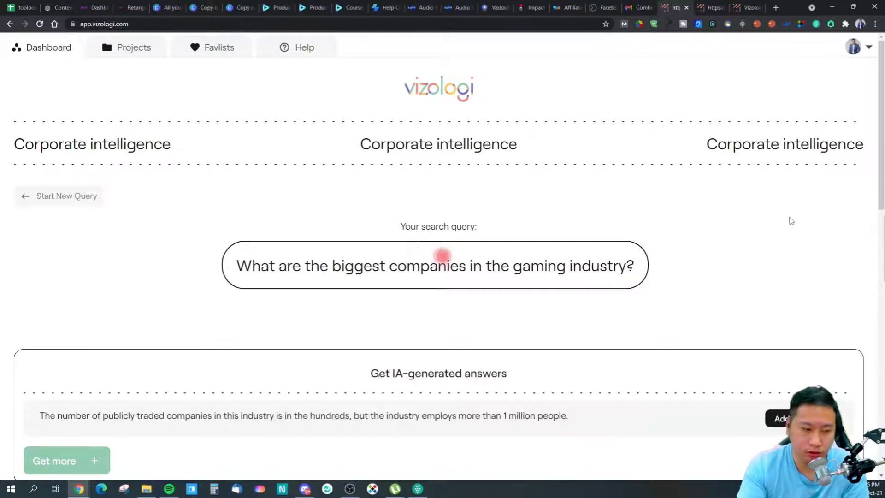
# Generate another answer and add the one naming Electronic Arts, Nintendo and Apple to the "Social Media Platform for Gamers" project.
pyautogui.scroll(-3, 424, 346)
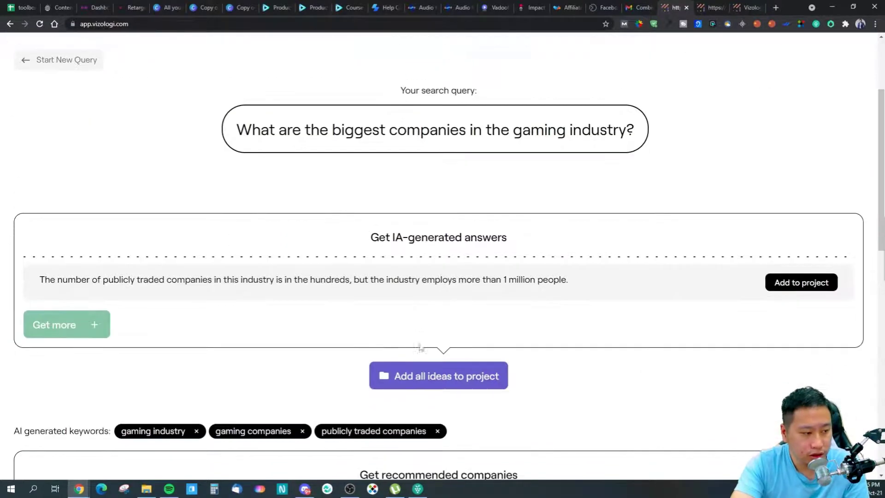
pyautogui.click(88, 318)
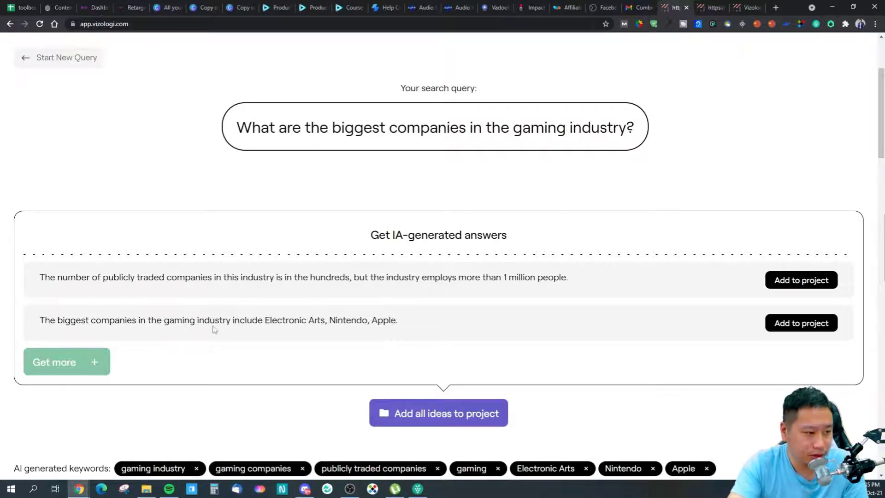
pyautogui.click(773, 329)
pyautogui.click(385, 248)
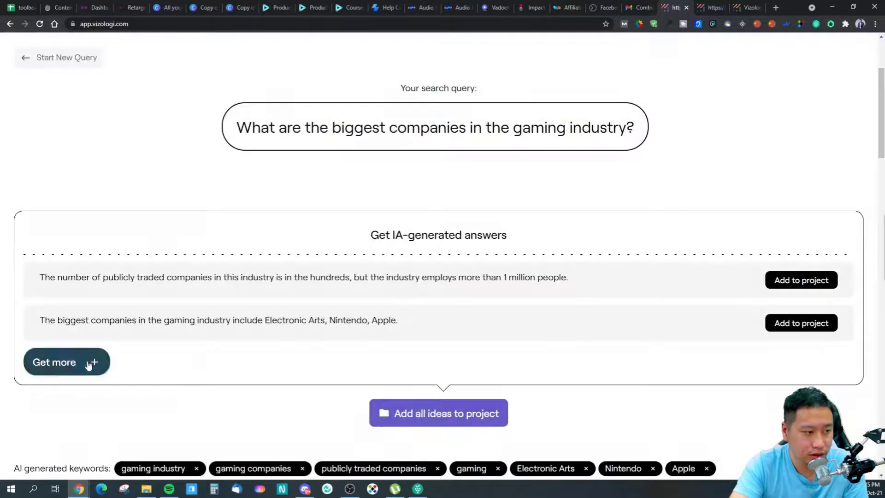
# Try to generate a further answer to the gaming industry question.
pyautogui.click(88, 362)
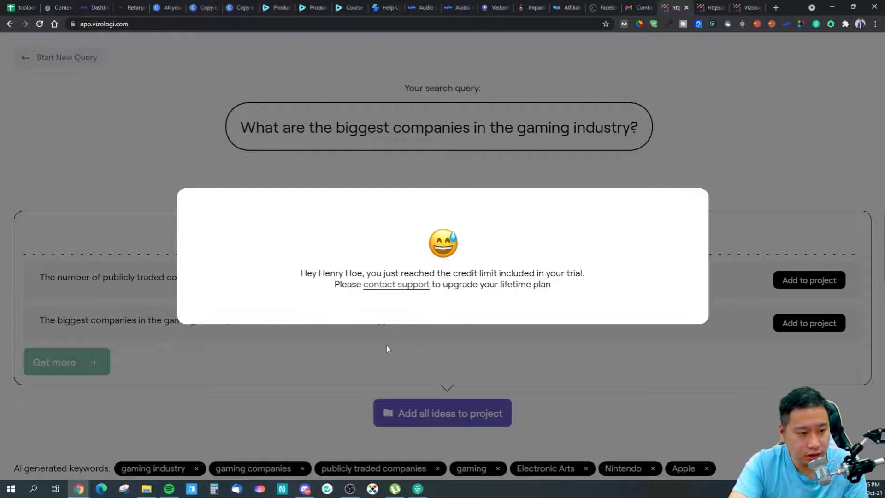
pyautogui.click(387, 349)
# Leave the corporate intelligence results, check the latest projects on the dashboard, and open the "Social Media Platform for Gamers" project.
pyautogui.scroll(3, 367, 252)
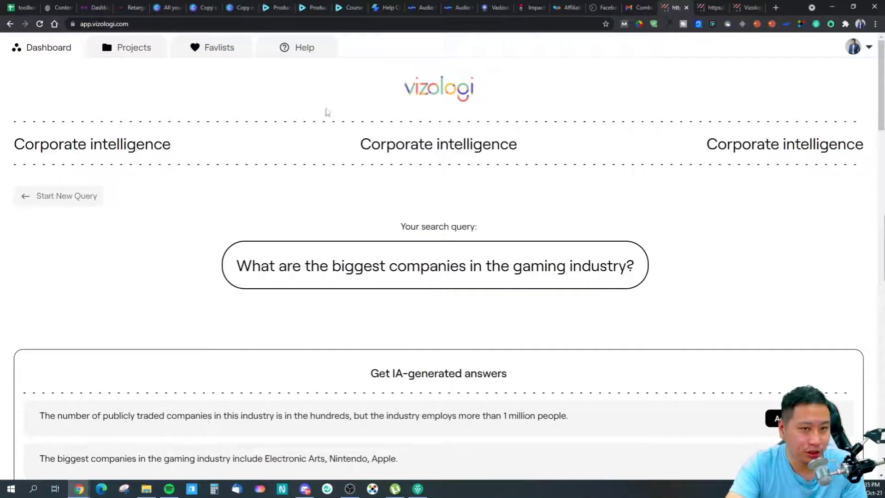
pyautogui.click(30, 46)
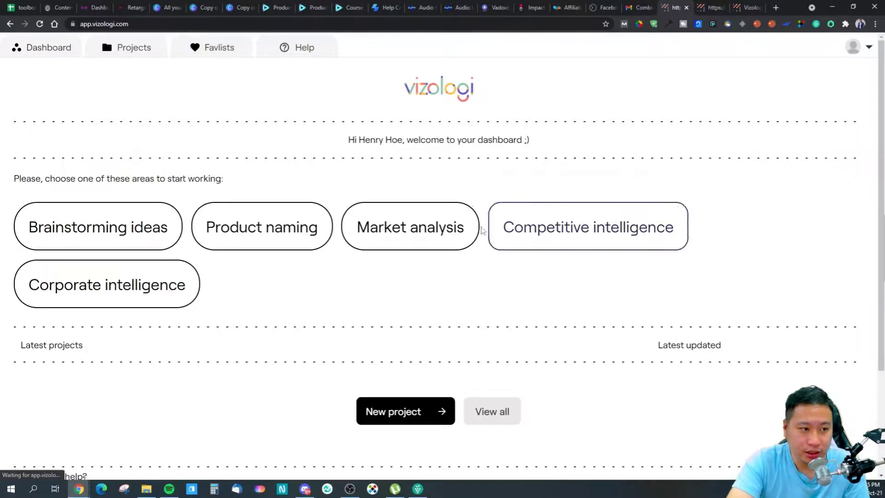
pyautogui.click(441, 256)
pyautogui.scroll(-4, 316, 301)
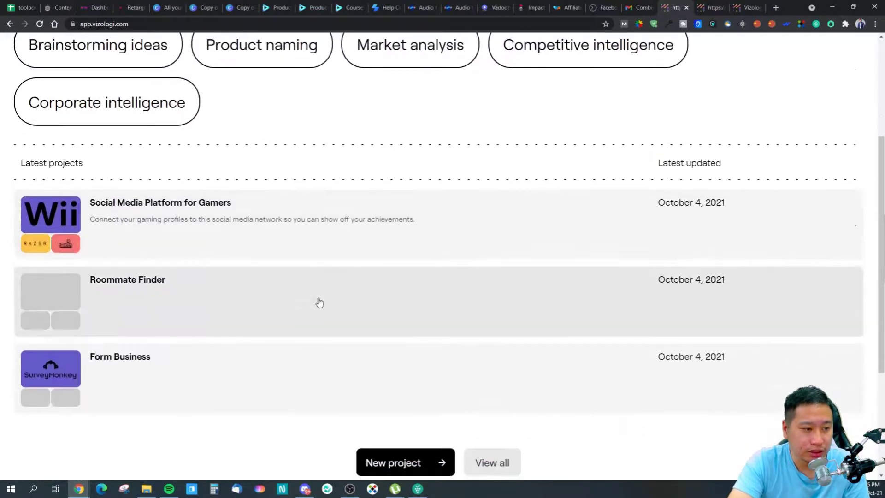
pyautogui.scroll(4, 318, 302)
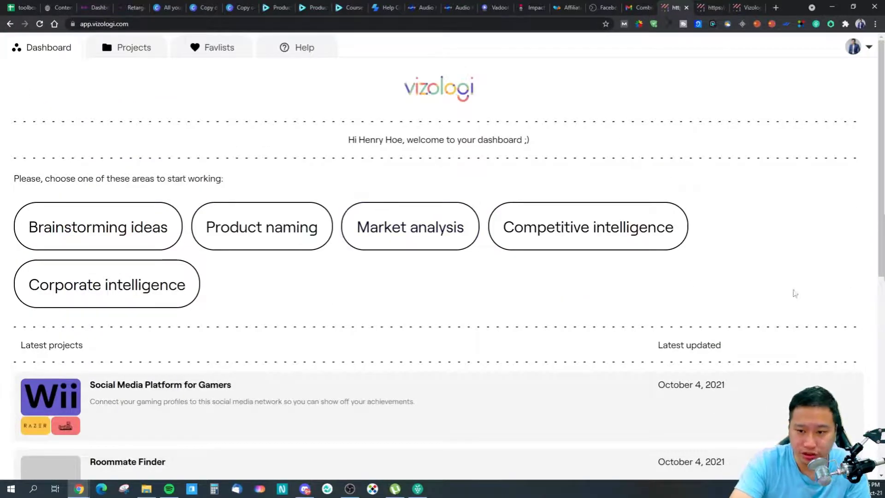
pyautogui.click(120, 52)
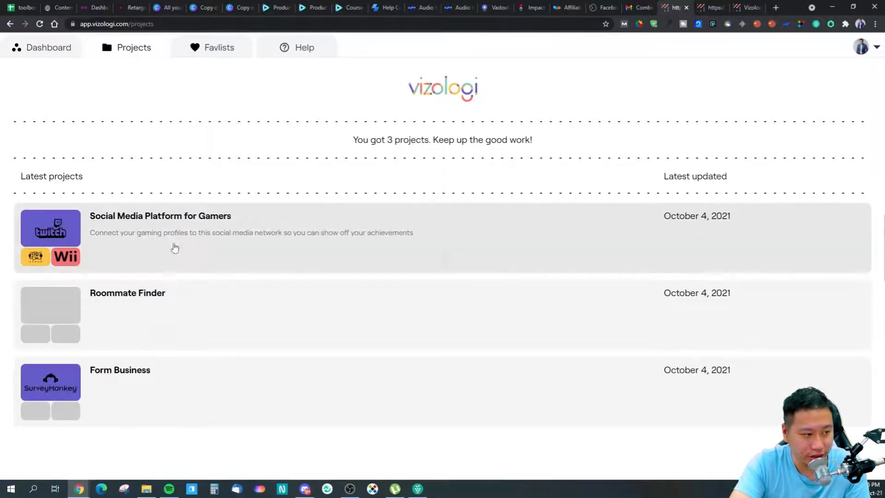
pyautogui.click(193, 234)
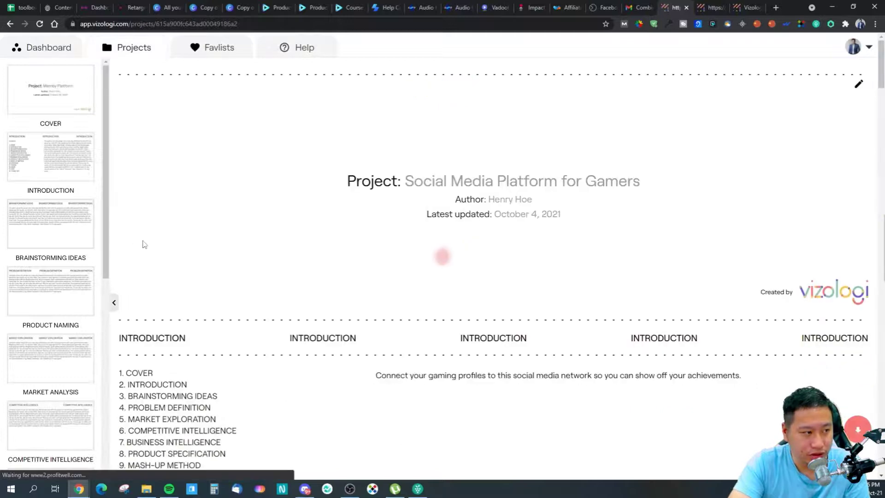
# Review the project from its introduction through the strategy section, and check the company options for Key Partners in the canvas.
pyautogui.scroll(-10, 371, 283)
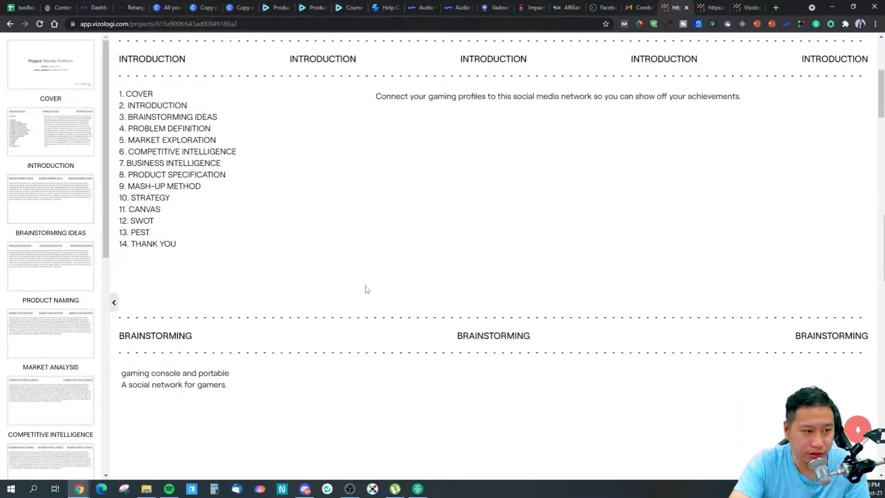
pyautogui.scroll(-15, 367, 290)
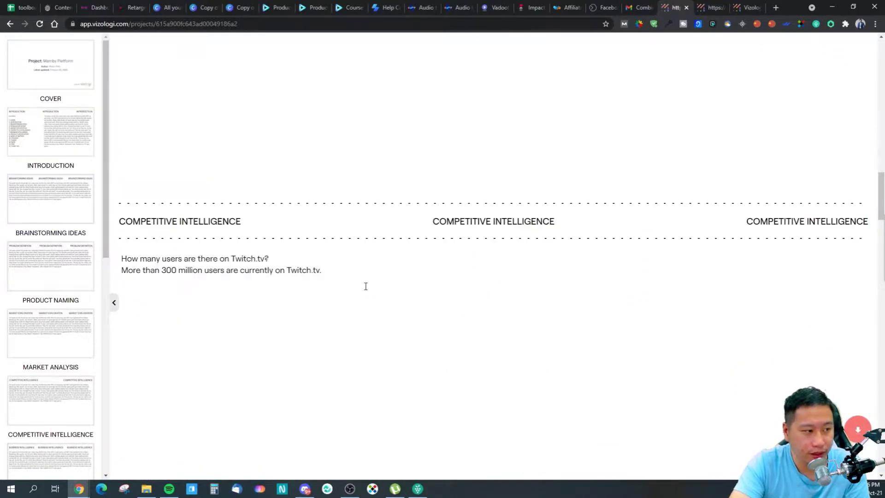
pyautogui.scroll(-20, 366, 286)
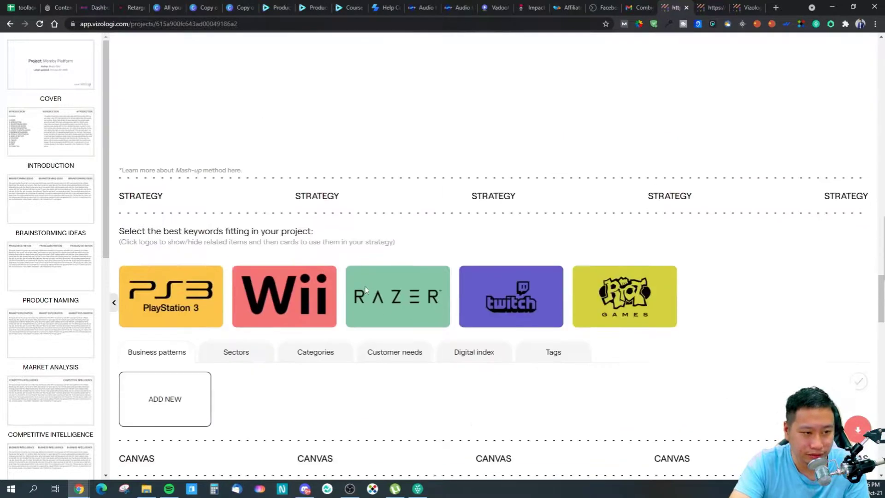
pyautogui.scroll(-6, 367, 290)
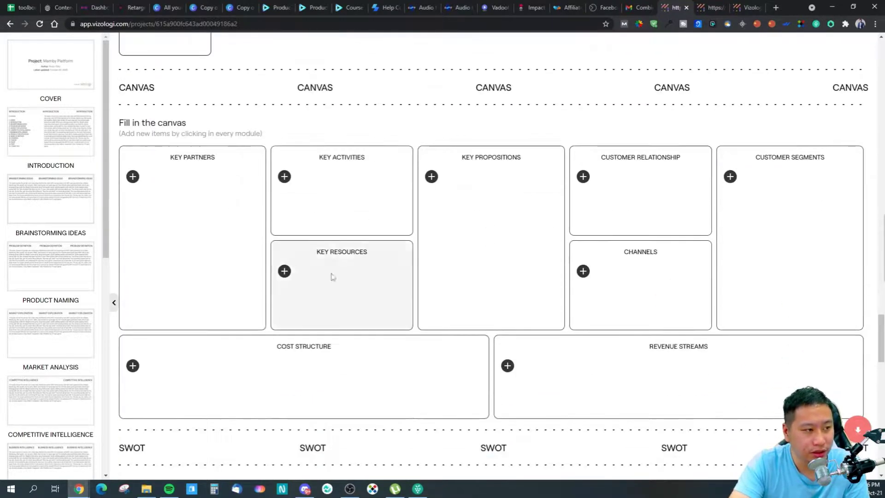
pyautogui.click(135, 187)
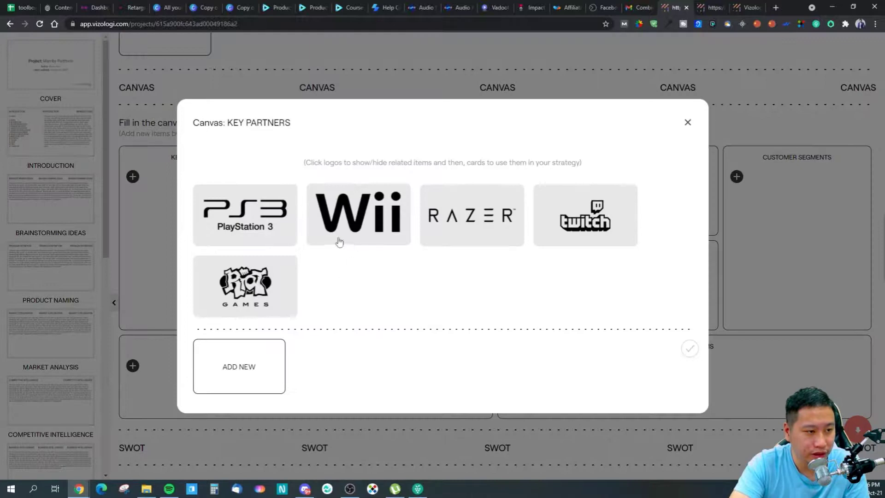
pyautogui.click(688, 122)
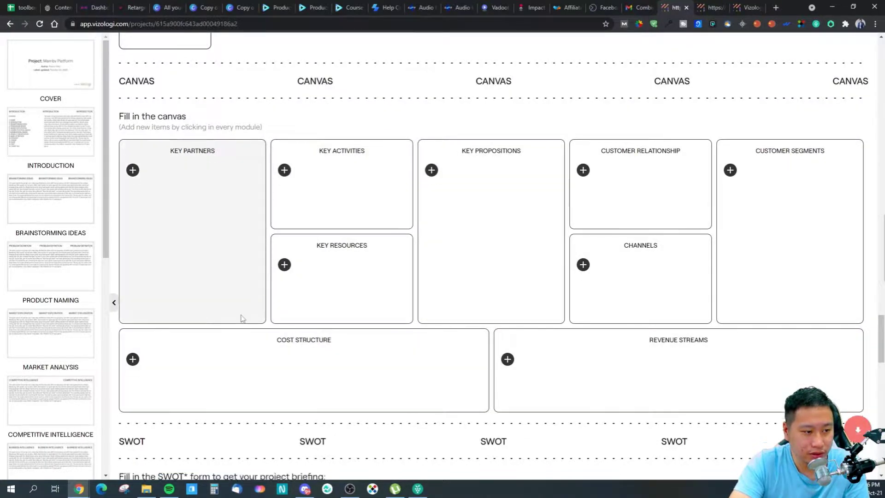
# Examine the project's strategy keywords, the empty canvas modules and the example text in the SWOT form.
pyautogui.scroll(-8, 237, 291)
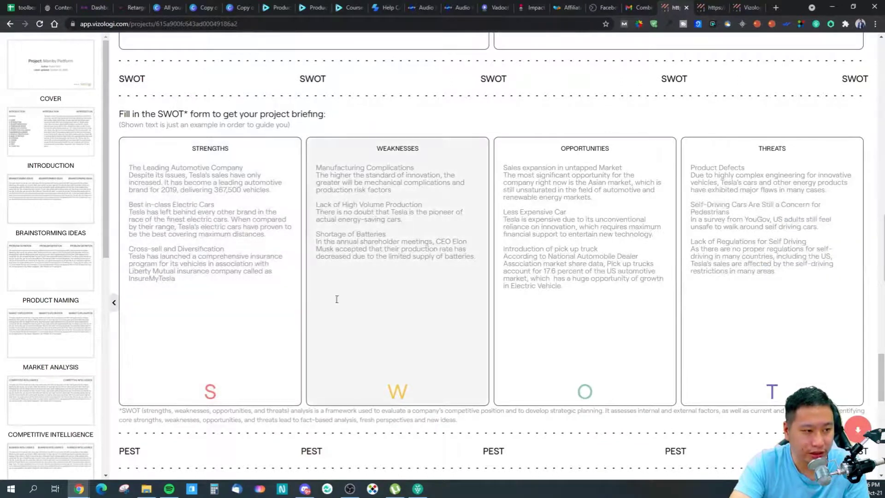
pyautogui.scroll(4, 336, 324)
pyautogui.scroll(-4, 215, 307)
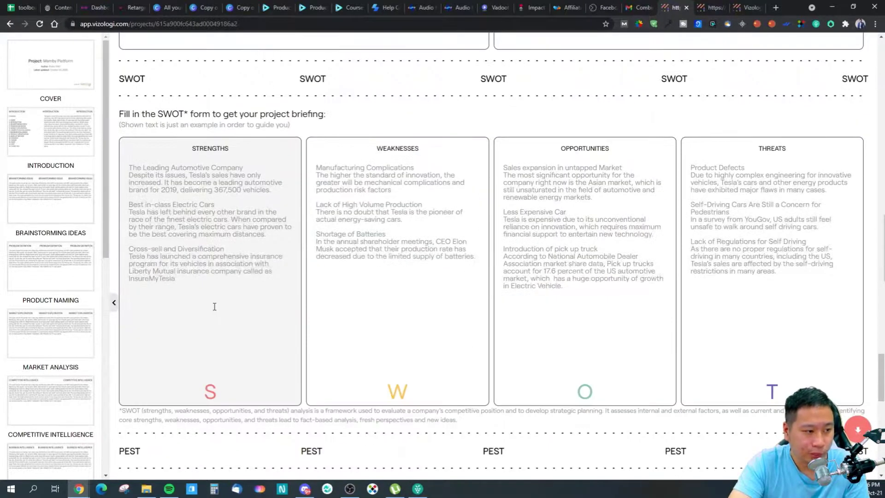
pyautogui.scroll(10, 208, 258)
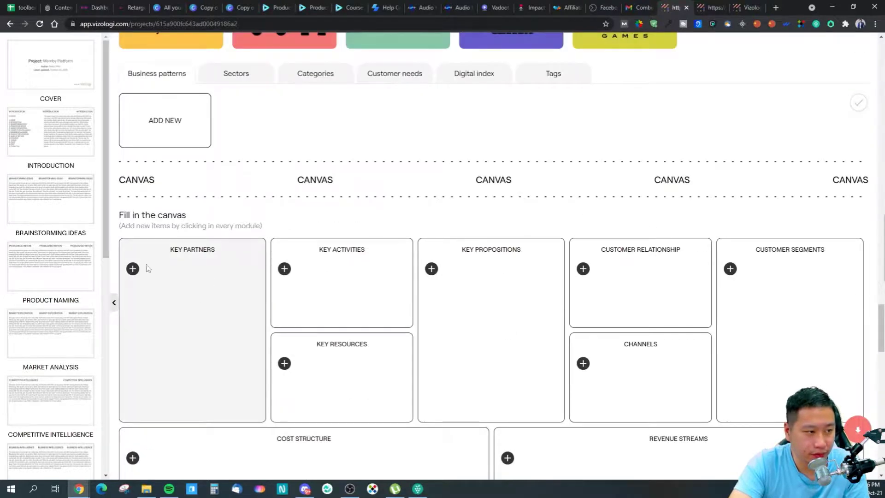
pyautogui.scroll(5, 311, 322)
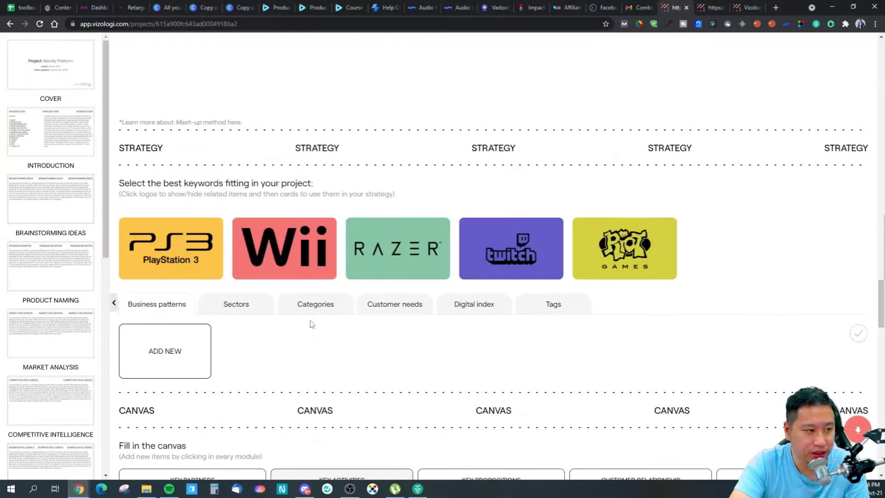
pyautogui.scroll(-11, 309, 322)
pyautogui.scroll(11, 289, 322)
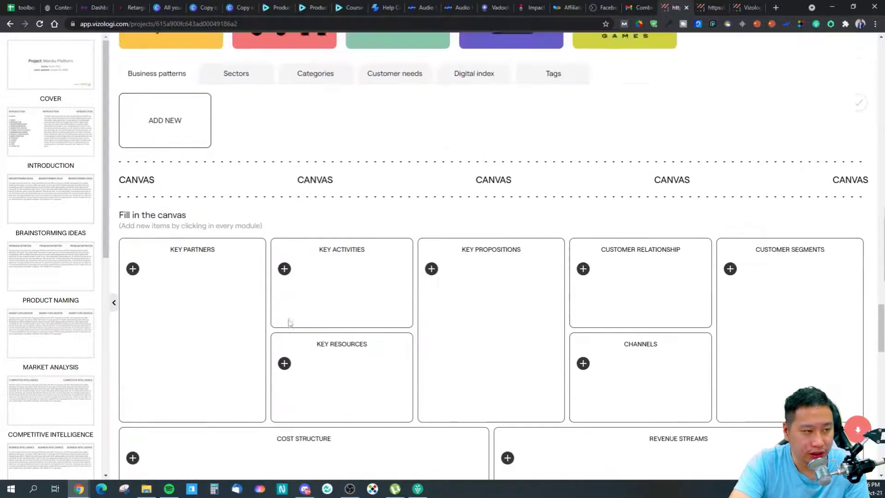
pyautogui.scroll(-15, 289, 323)
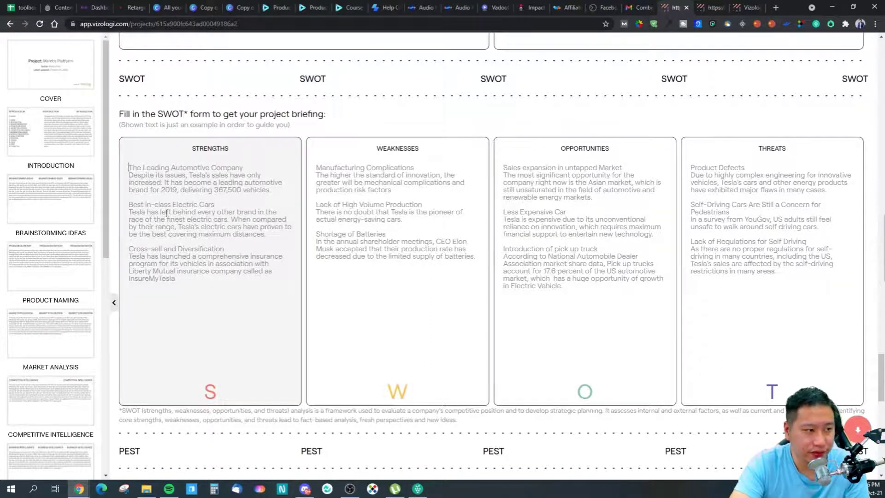
pyautogui.scroll(5, 175, 208)
pyautogui.scroll(-5, 178, 205)
pyautogui.click(397, 196)
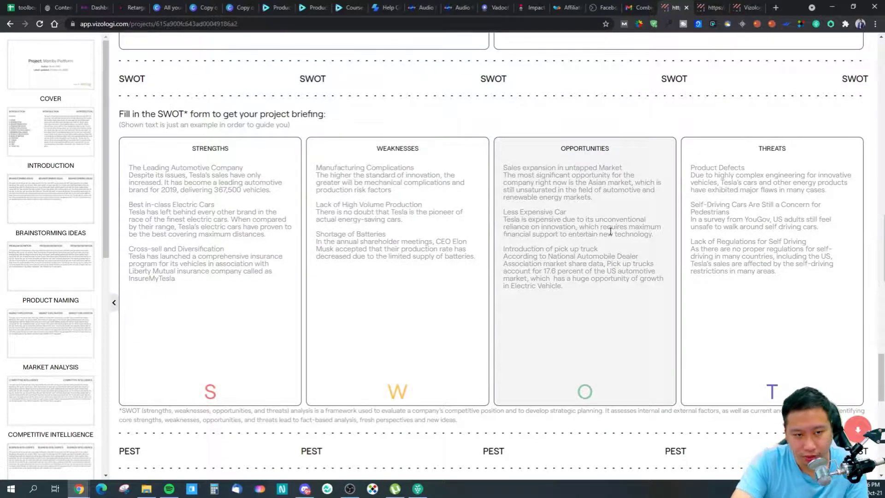
# Examine the example text in the PEST form's four fields and the Conclusions section of the project.
pyautogui.scroll(-5, 545, 290)
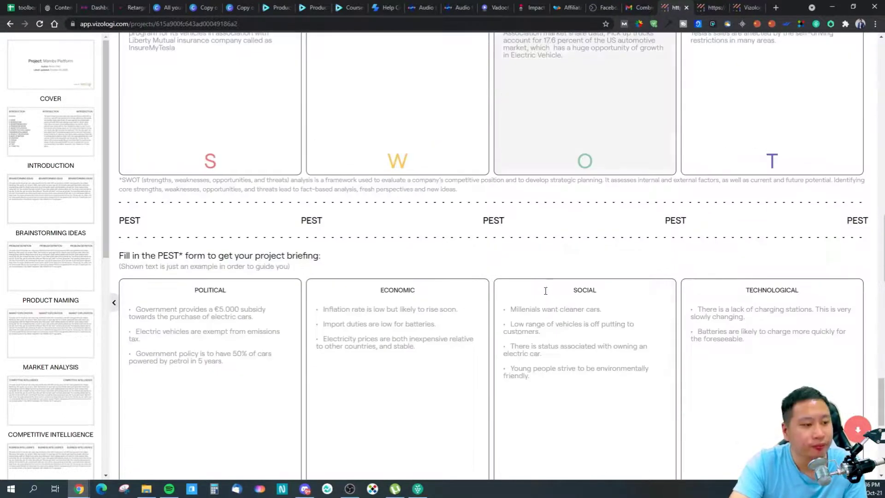
pyautogui.scroll(-7, 537, 297)
pyautogui.scroll(2, 516, 300)
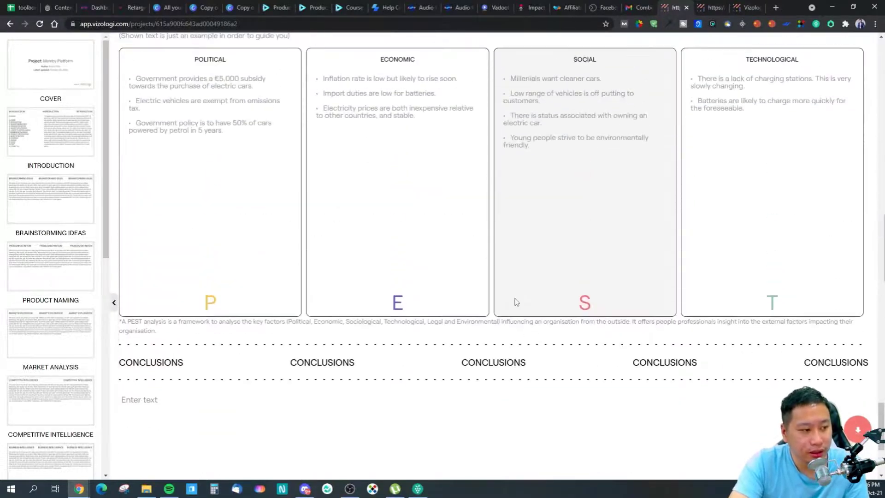
pyautogui.scroll(-3, 515, 298)
pyautogui.scroll(3, 515, 298)
pyautogui.scroll(5, 515, 298)
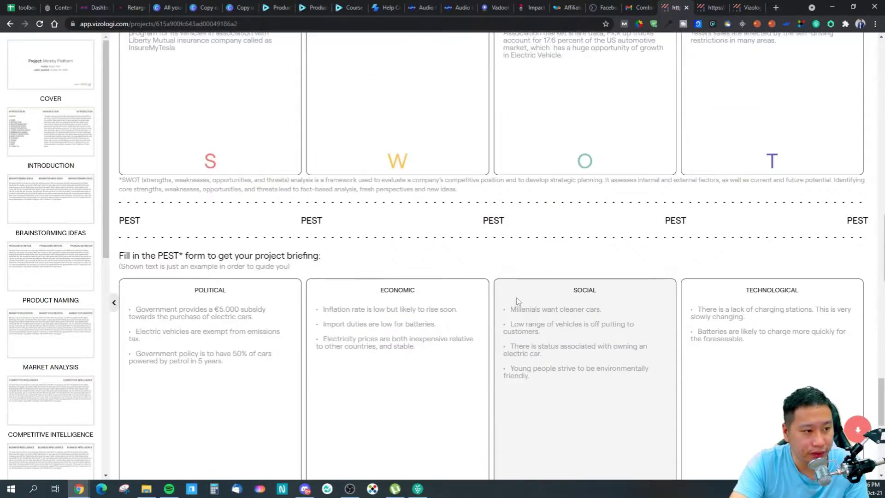
pyautogui.scroll(-3, 517, 301)
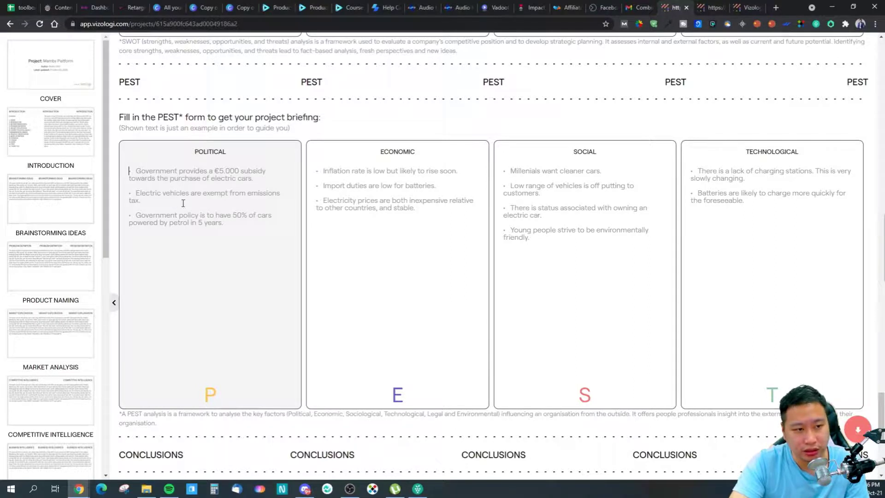
pyautogui.click(351, 193)
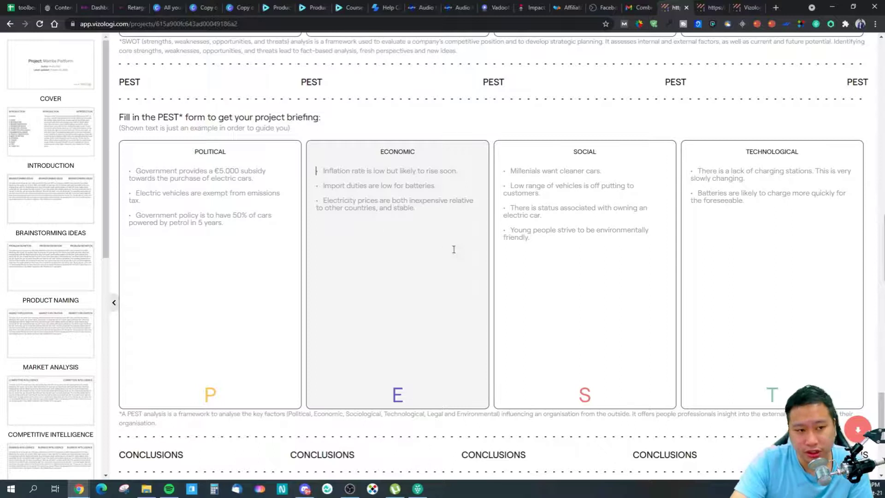
pyautogui.click(575, 246)
pyautogui.click(726, 227)
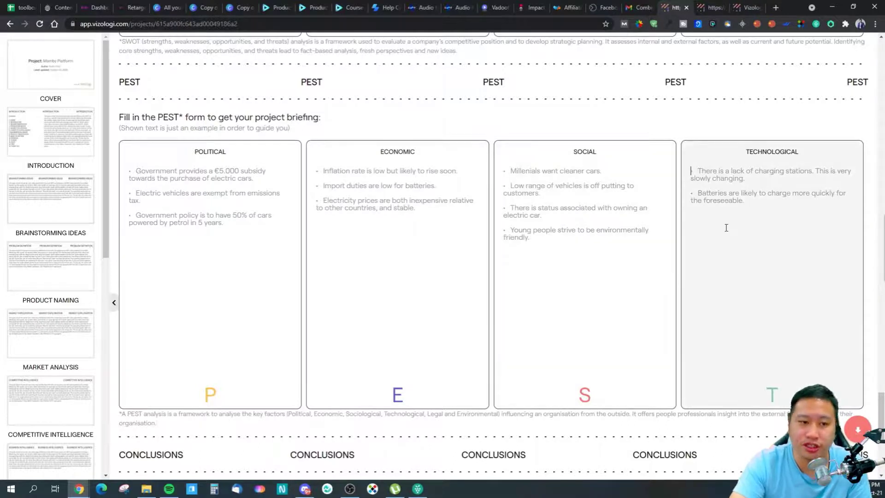
pyautogui.scroll(-5, 684, 241)
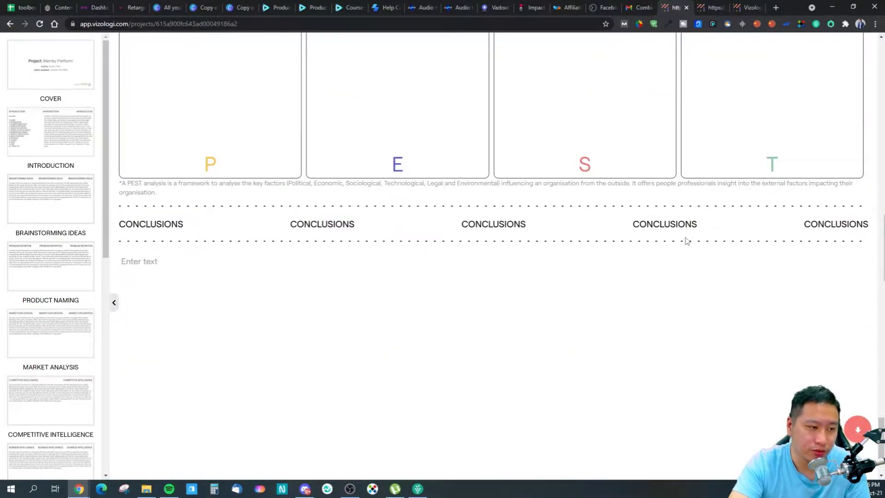
# Return to the cover of the "Social Media Platform for Gamers" project.
pyautogui.scroll(12, 686, 241)
pyautogui.scroll(6, 685, 241)
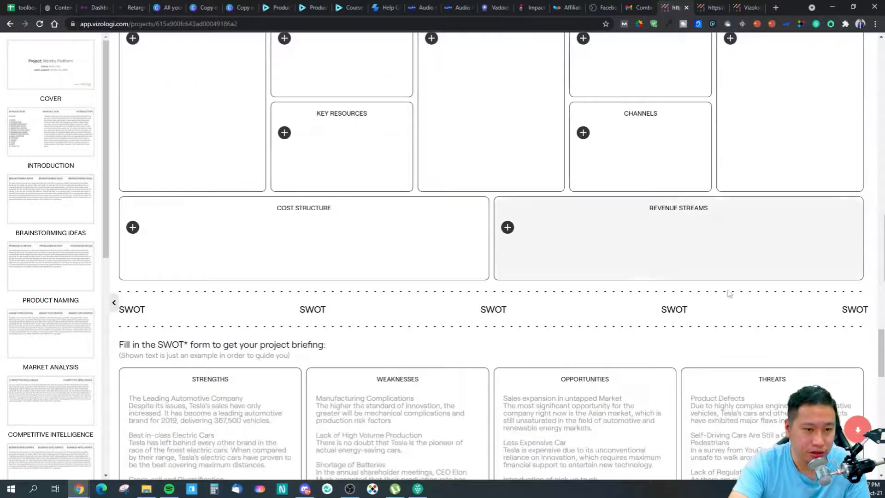
pyautogui.moveTo(881, 364); pyautogui.dragTo(880, 76)
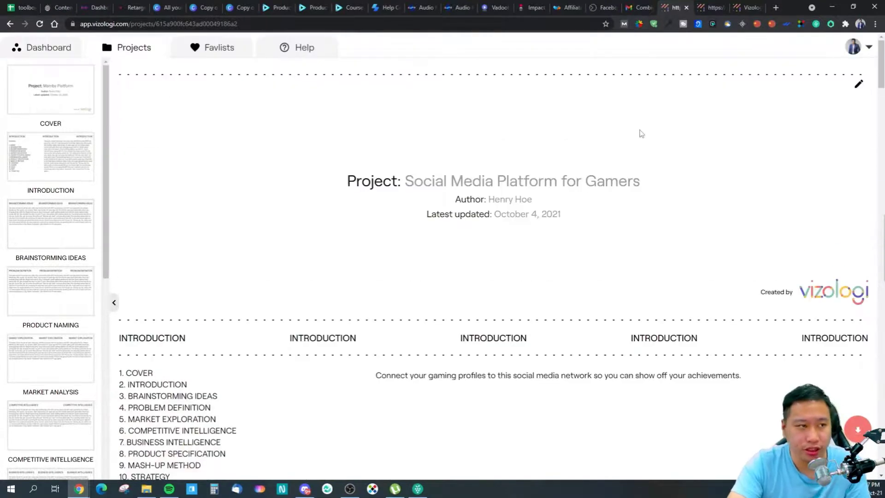